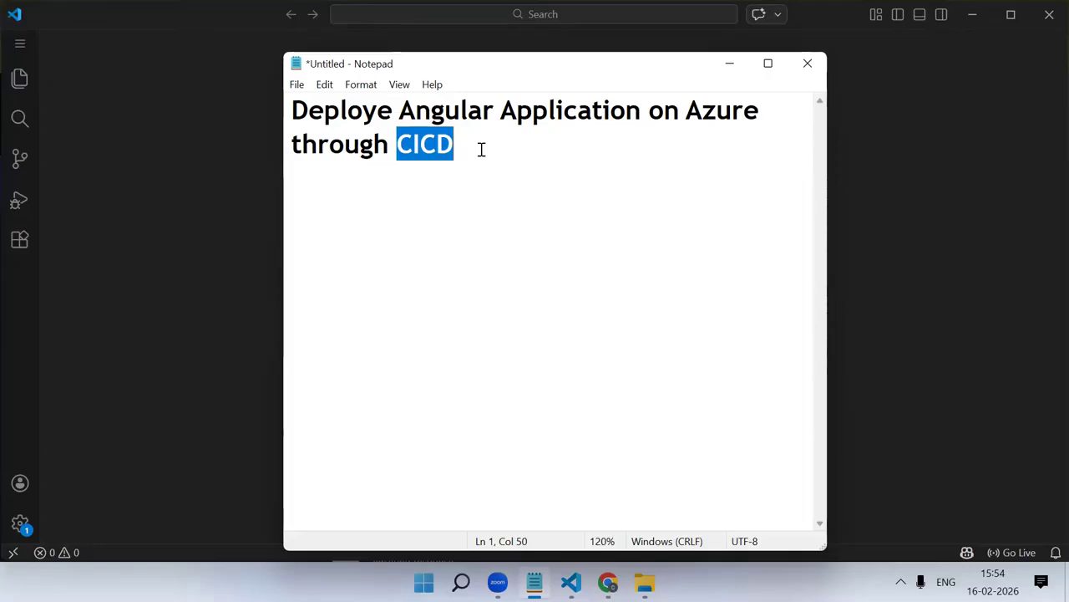
Add two blank lines below the title about deploying the Angular application
{"action": "left_click", "coordinate": [481, 148]}
{"action": "key", "text": "Return"}
{"action": "key", "text": "Return"}
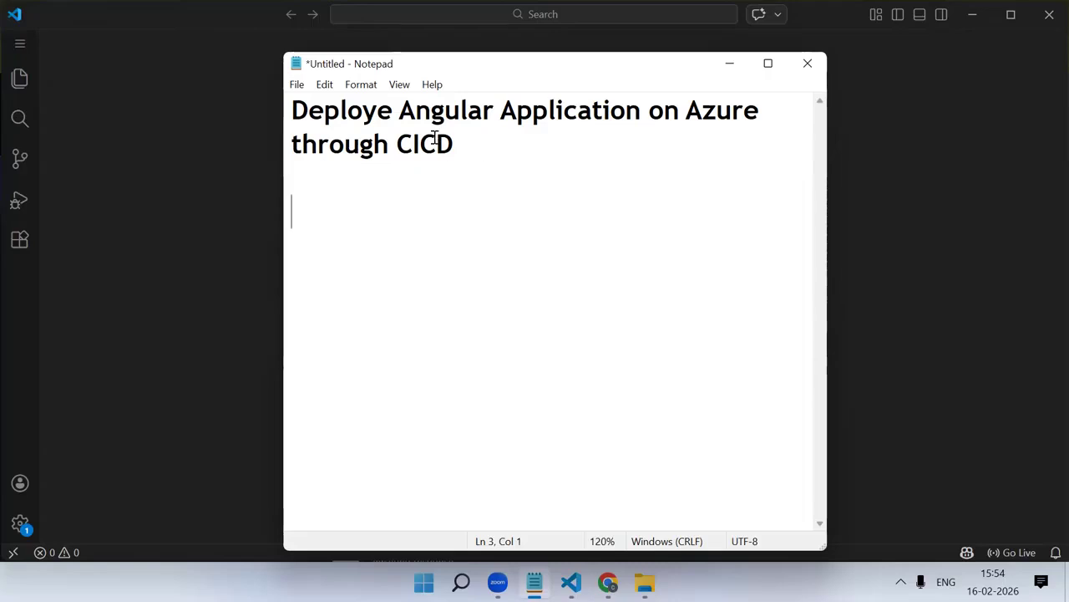
{"action": "left_click_drag", "start_coordinate": [412, 144], "coordinate": [419, 146]}
{"action": "left_click", "coordinate": [441, 181]}
{"action": "left_click_drag", "start_coordinate": [507, 156], "coordinate": [253, 97]}
{"action": "left_click", "coordinate": [496, 203]}
Switch to Chrome and dismiss the collaborator notice on the CICDExample repository's access settings
{"action": "key", "text": "alt+Tab"}
{"action": "scroll", "coordinate": [566, 340], "scroll_direction": "down", "scroll_amount": 1}
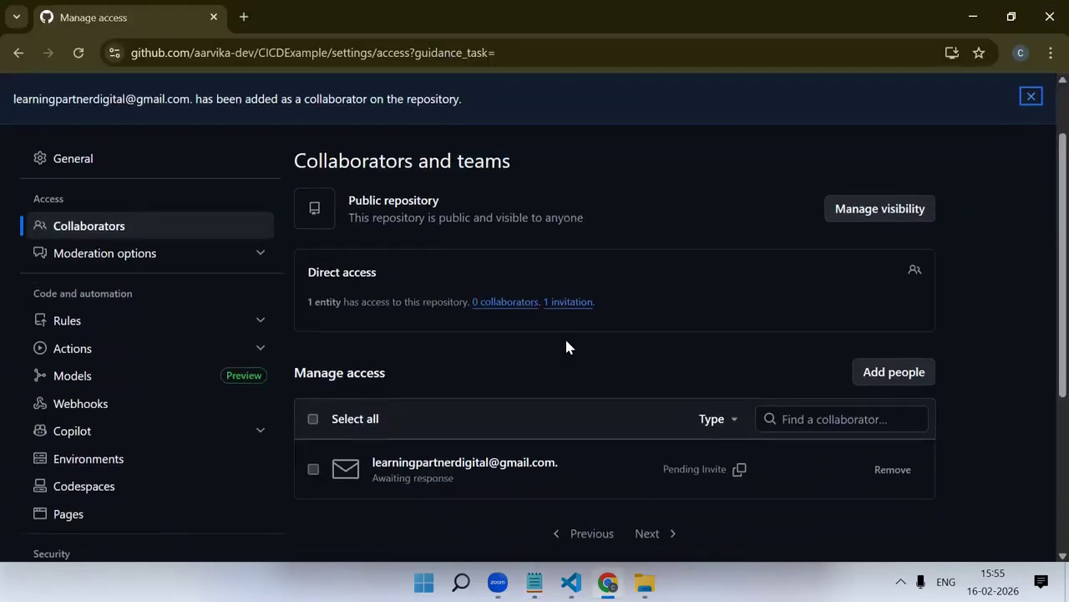
{"action": "left_click", "coordinate": [1030, 97]}
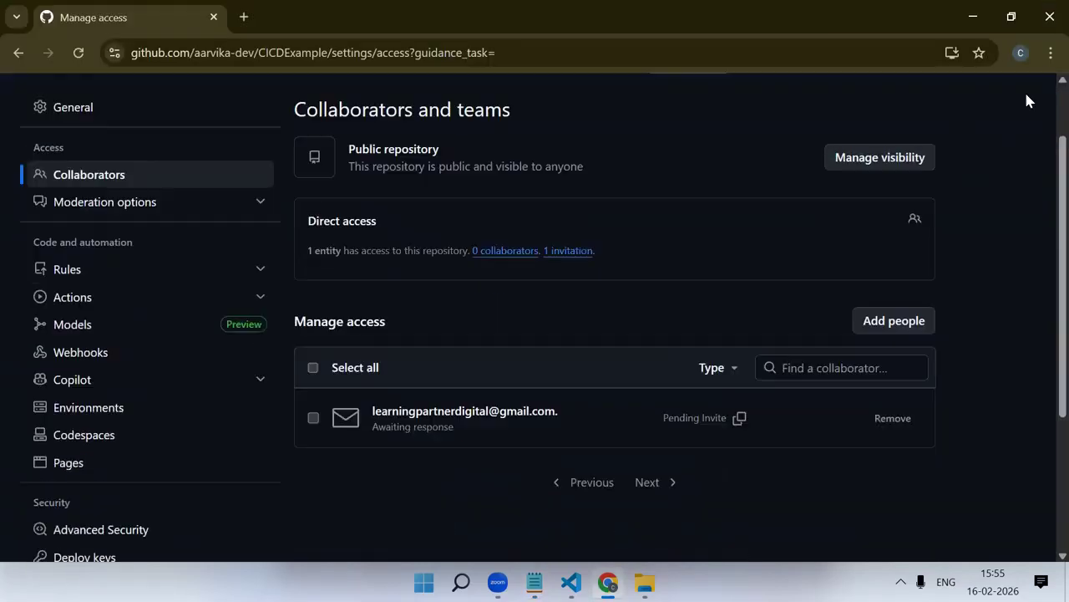
{"action": "scroll", "coordinate": [550, 217], "scroll_direction": "up", "scroll_amount": 1}
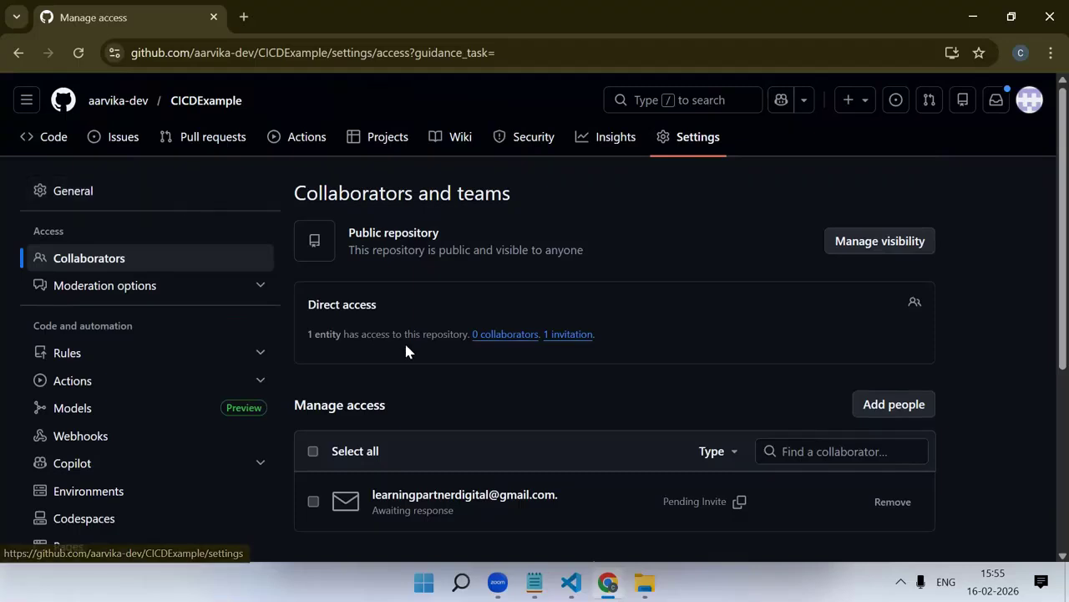
Open the CICDExample repository's main page and look over its setup instructions and HTTPS address
{"action": "left_click", "coordinate": [207, 107]}
{"action": "scroll", "coordinate": [382, 315], "scroll_direction": "down", "scroll_amount": 4}
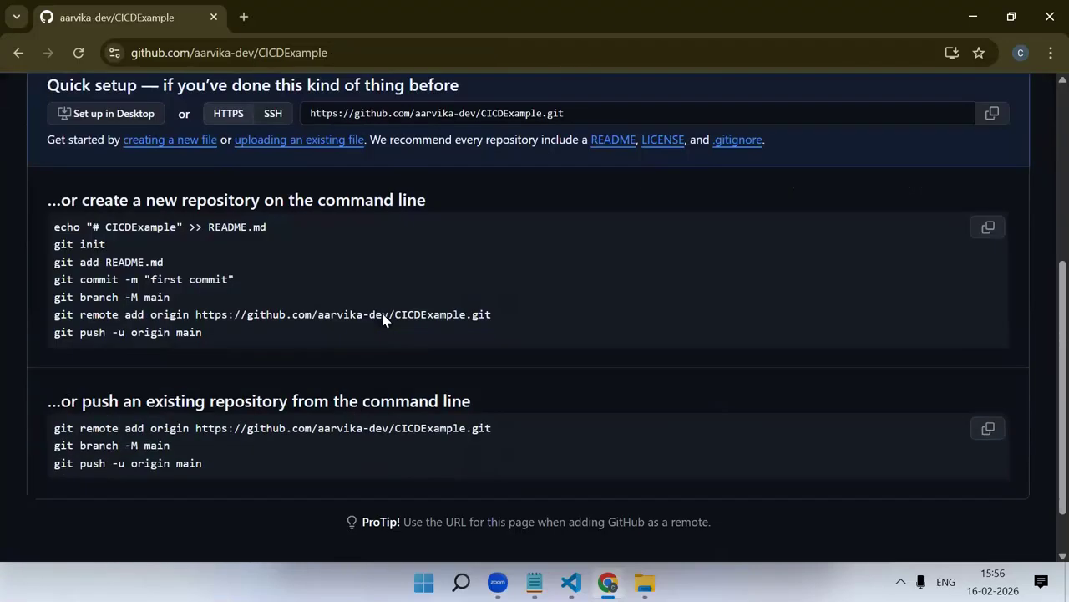
{"action": "scroll", "coordinate": [516, 286], "scroll_direction": "up", "scroll_amount": 2}
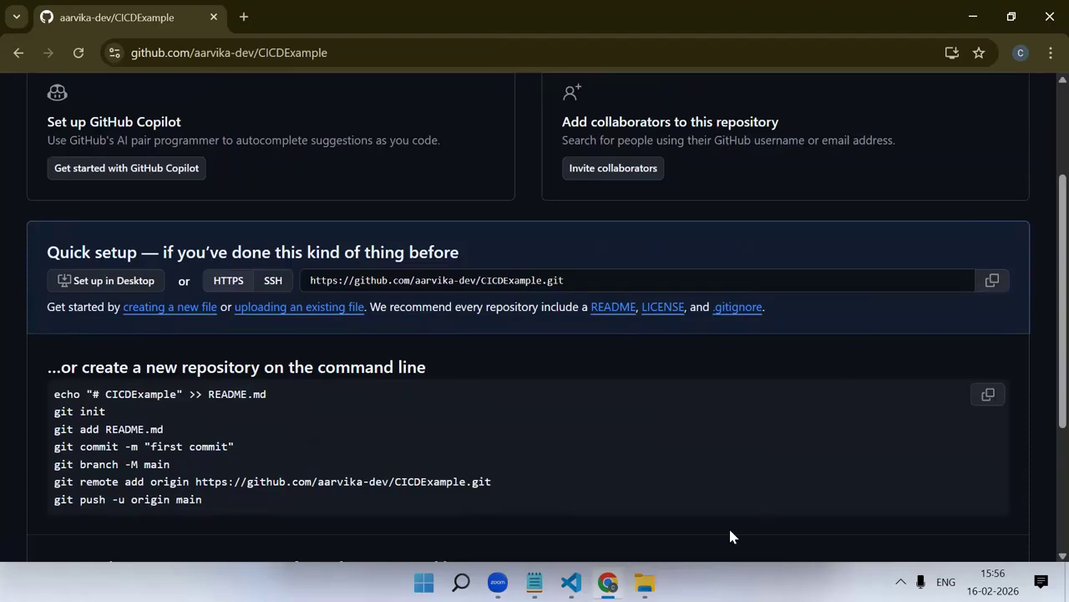
Switch to File Explorer and open a command prompt in the D:\azure folder
{"action": "left_click", "coordinate": [644, 583]}
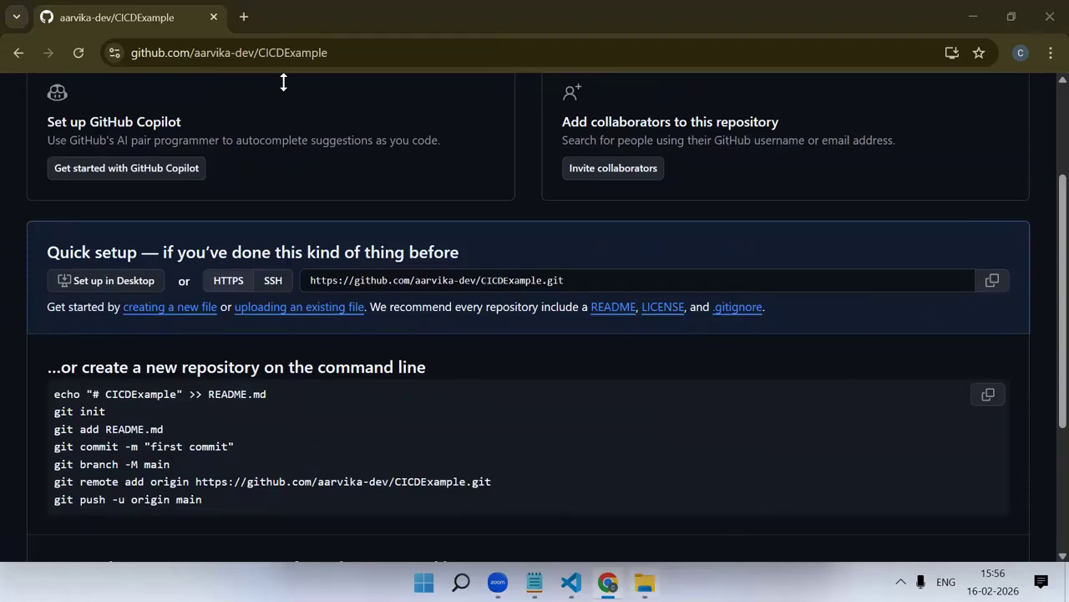
{"action": "left_click", "coordinate": [386, 67]}
{"action": "type", "text": "cmd"}
{"action": "key", "text": "Return"}
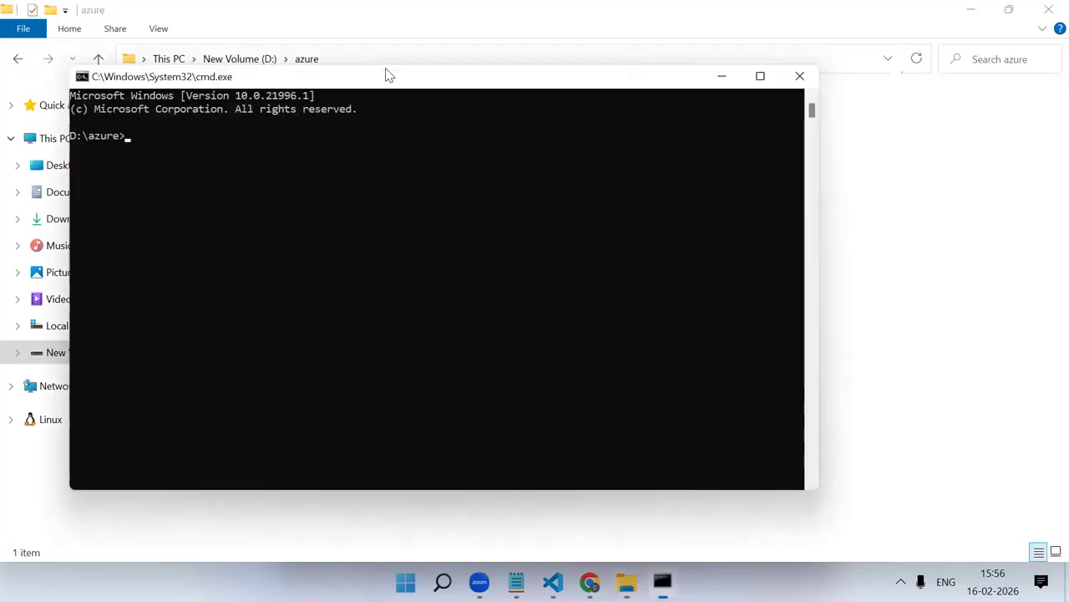
Clone the CICDExample GitHub repository into D:\azure with git clone and its HTTPS URL, and close the command prompt
{"action": "type", "text": "git clon"}
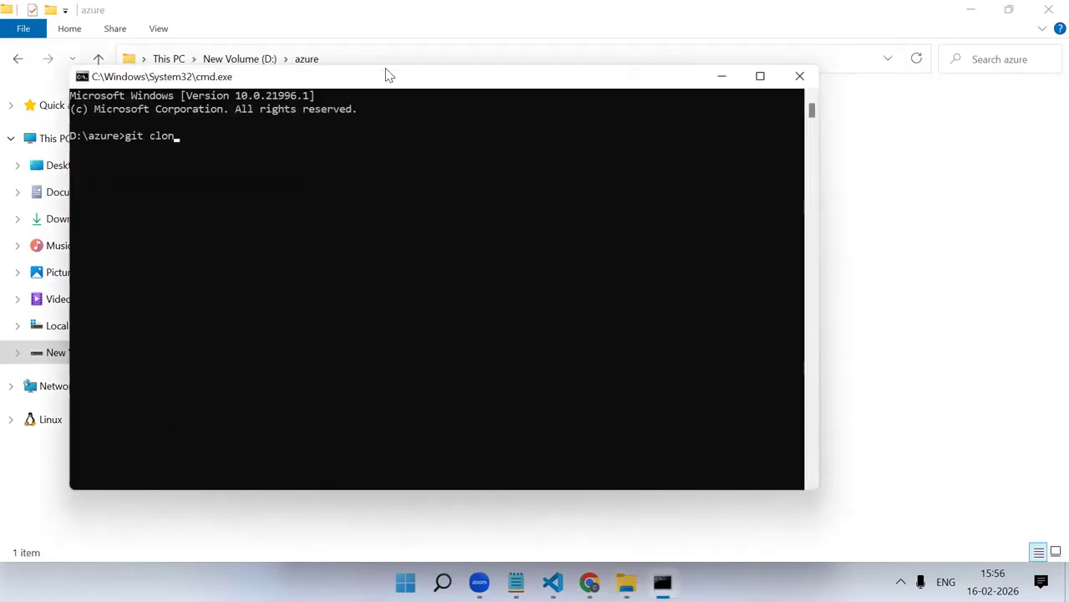
{"action": "type", "text": "e"}
{"action": "type", "text": "https://github.com/aarvika-dev/CICDExample.git"}
{"action": "key", "text": "Return"}
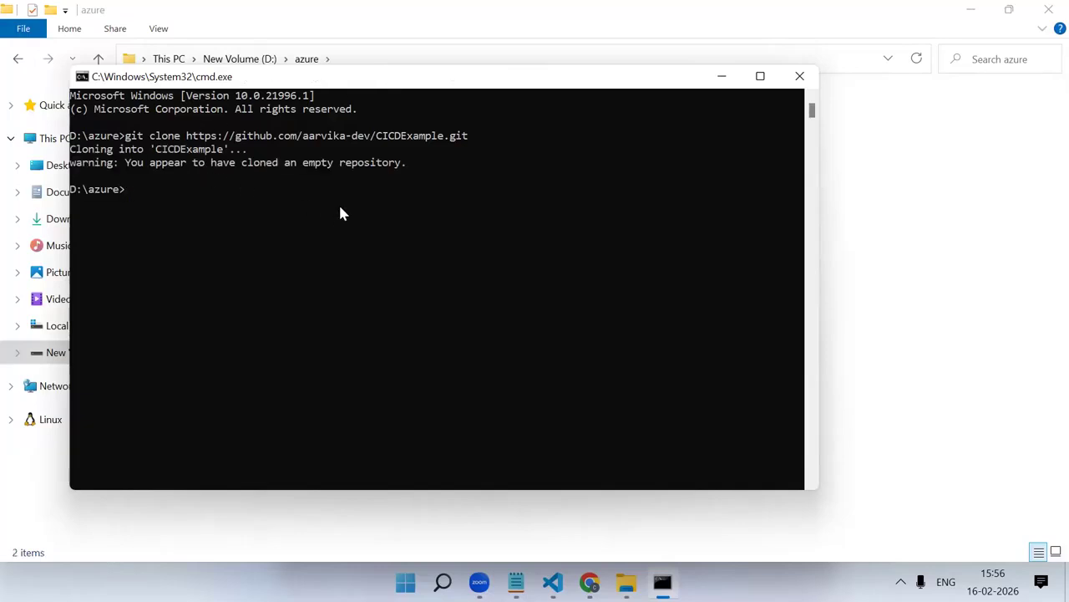
{"action": "left_click", "coordinate": [799, 76]}
Go into the cloned CICDExample folder and open a command prompt there
{"action": "double_click", "coordinate": [298, 144]}
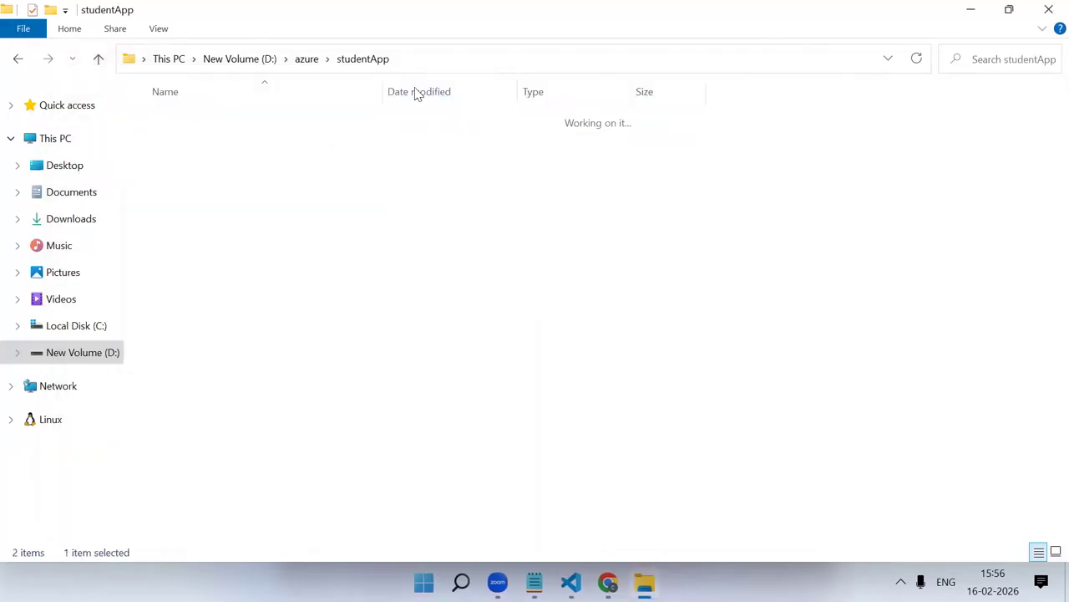
{"action": "left_click", "coordinate": [306, 59]}
{"action": "double_click", "coordinate": [231, 113]}
{"action": "left_click", "coordinate": [448, 57]}
{"action": "type", "text": "cmd"}
{"action": "key", "text": "Return"}
Create an Angular project with ng new exampleCICD, choosing CSS stylesheets, no server-side rendering and no AI tools
{"action": "type", "text": "ng new"}
{"action": "type", "text": " exa"}
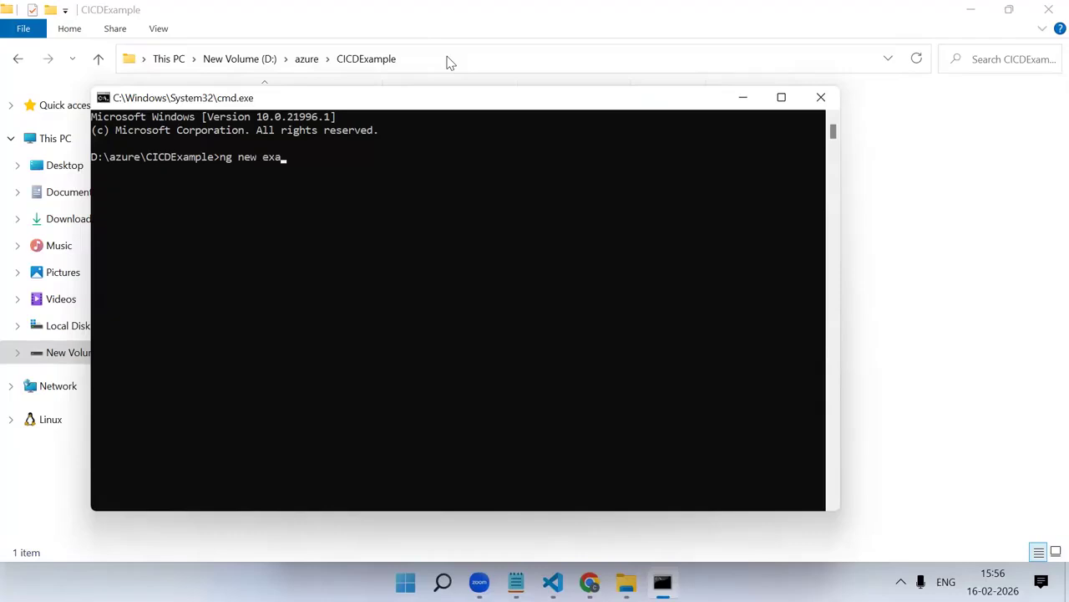
{"action": "type", "text": "mpleCICD"}
{"action": "key", "text": "Return"}
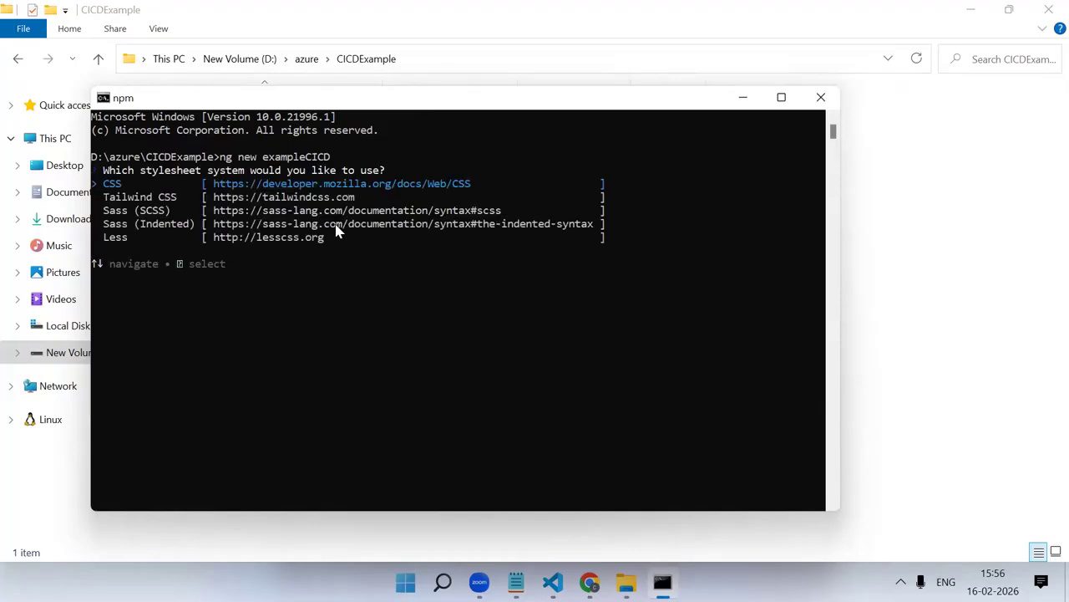
{"action": "key", "text": "Return"}
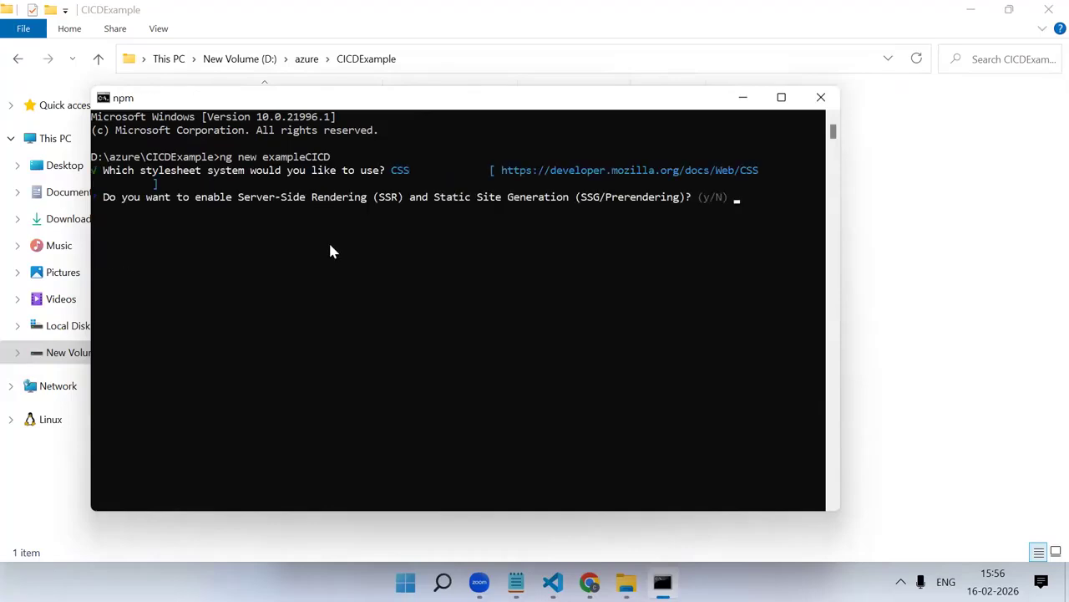
{"action": "type", "text": "n"}
{"action": "key", "text": "Return"}
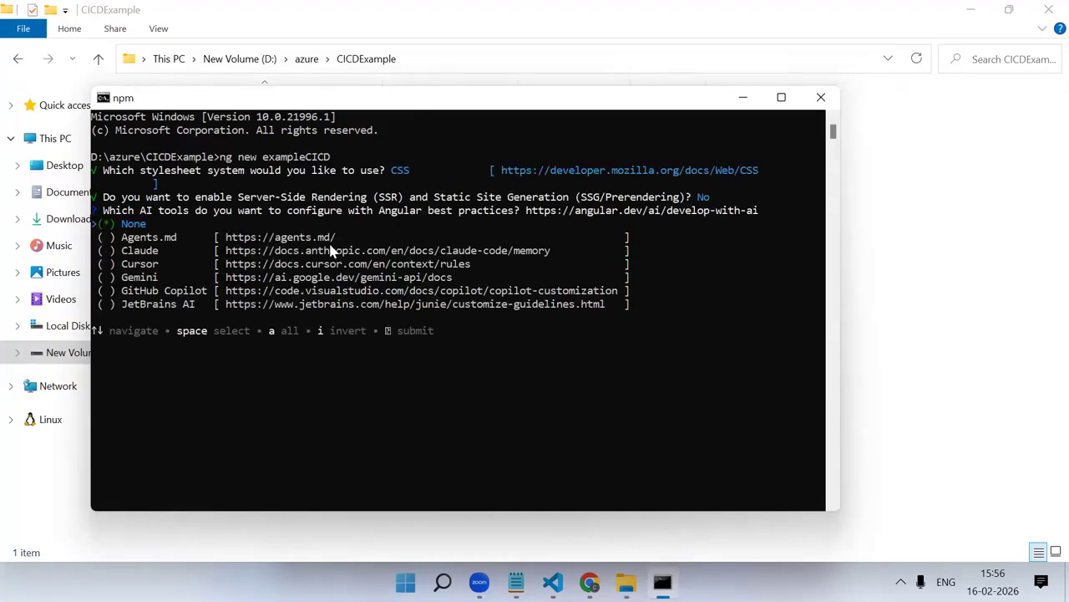
{"action": "key", "text": "Return"}
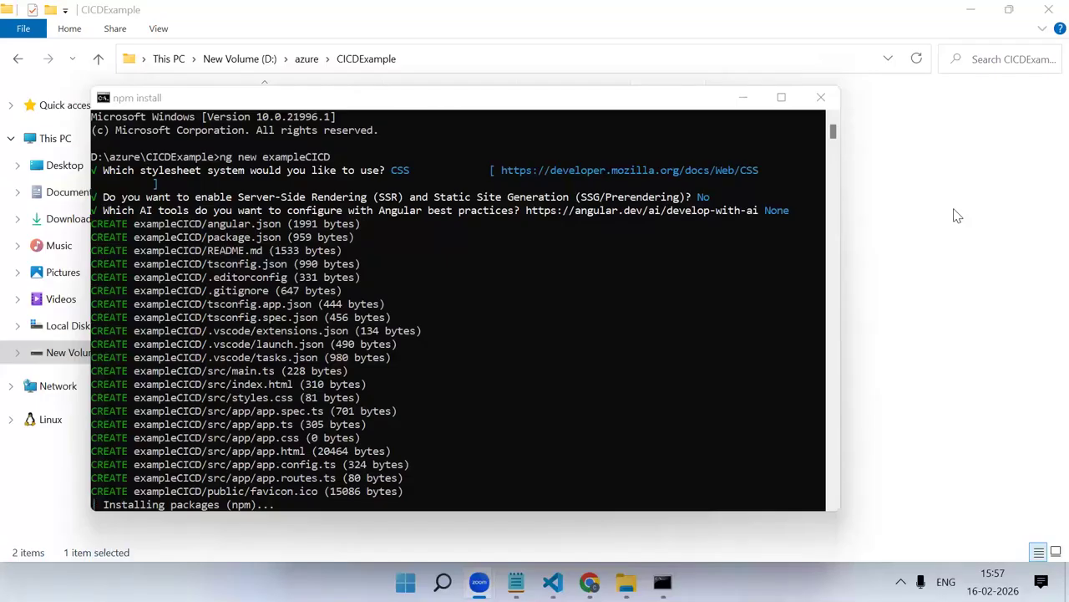
Open the exampleCICD project folder in Visual Studio Code by running code . from a command prompt there
{"action": "left_click", "coordinate": [958, 215]}
{"action": "double_click", "coordinate": [312, 145]}
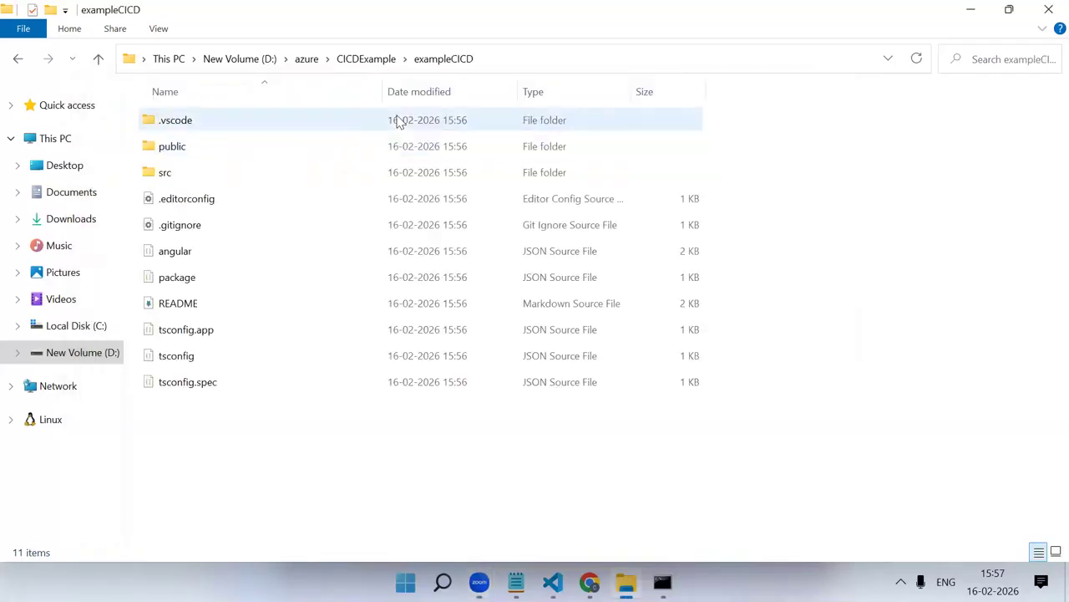
{"action": "left_click", "coordinate": [540, 72]}
{"action": "type", "text": "cmd"}
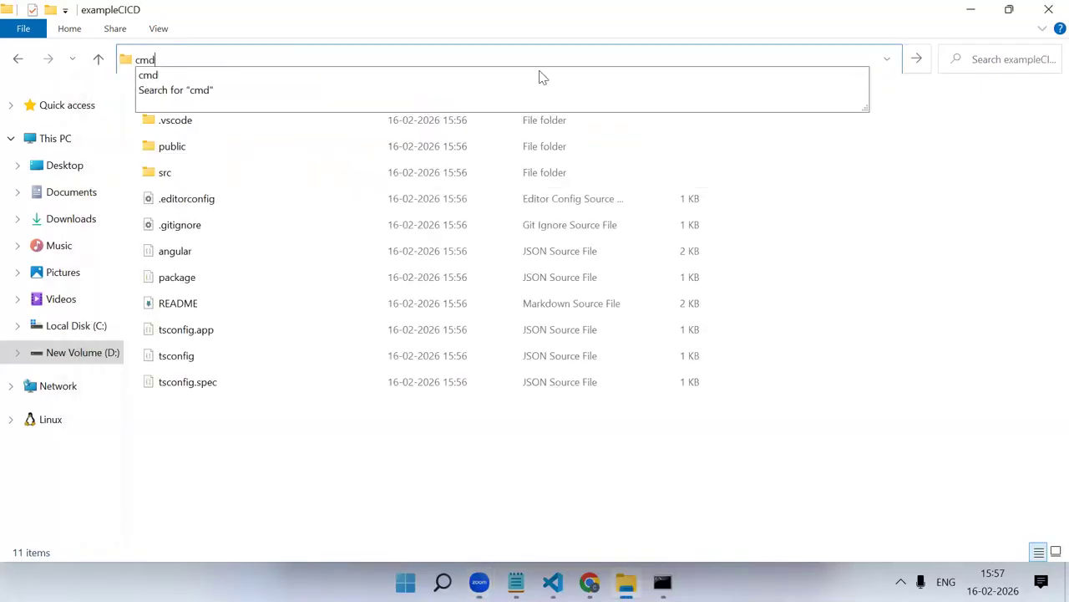
{"action": "key", "text": "Return"}
{"action": "type", "text": "code ."}
{"action": "key", "text": "Return"}
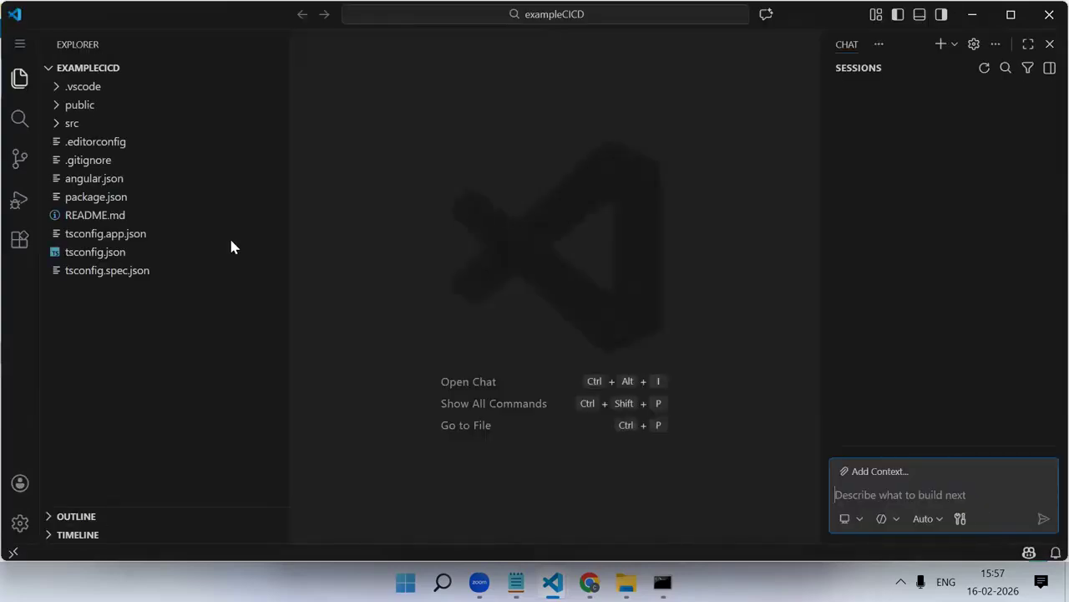
Hide the Codex section and the chat pane, and close the exampleCICD folder
{"action": "left_click", "coordinate": [62, 72]}
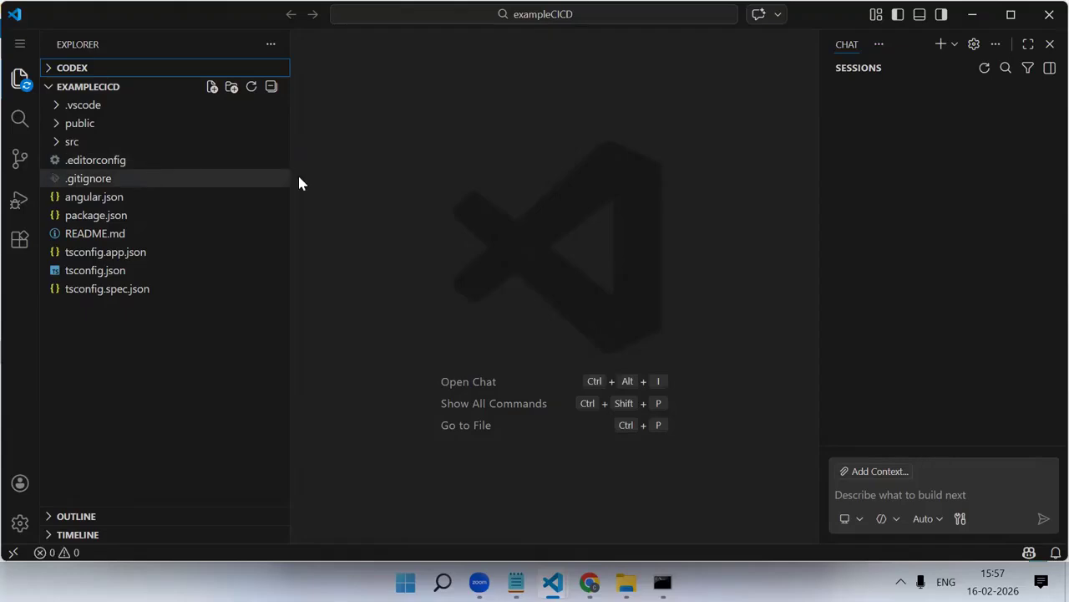
{"action": "left_click", "coordinate": [1049, 43]}
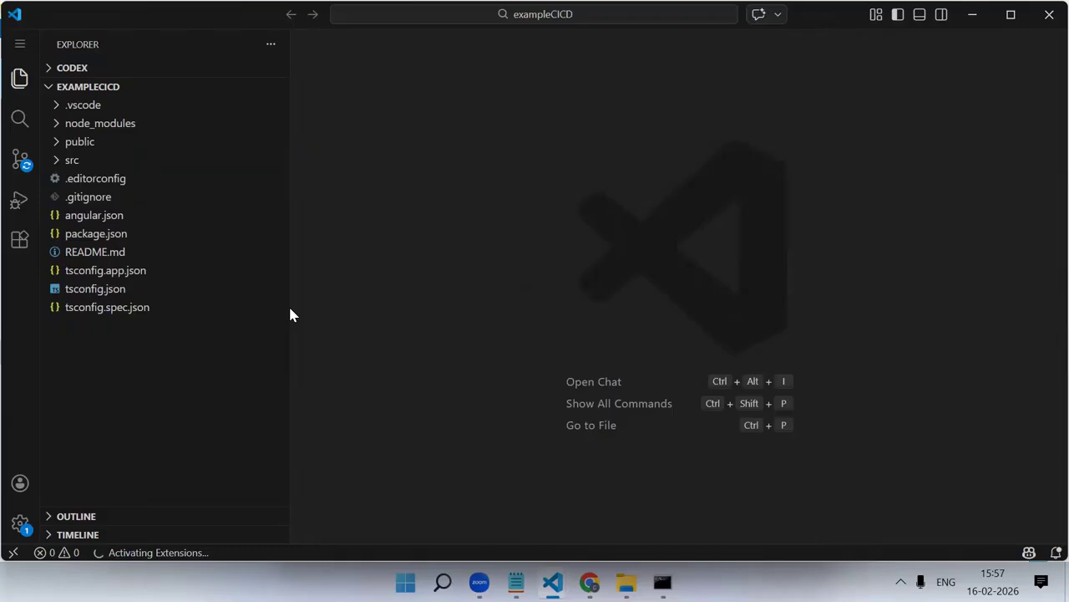
{"action": "left_click", "coordinate": [21, 43]}
{"action": "mouse_move", "coordinate": [133, 46]}
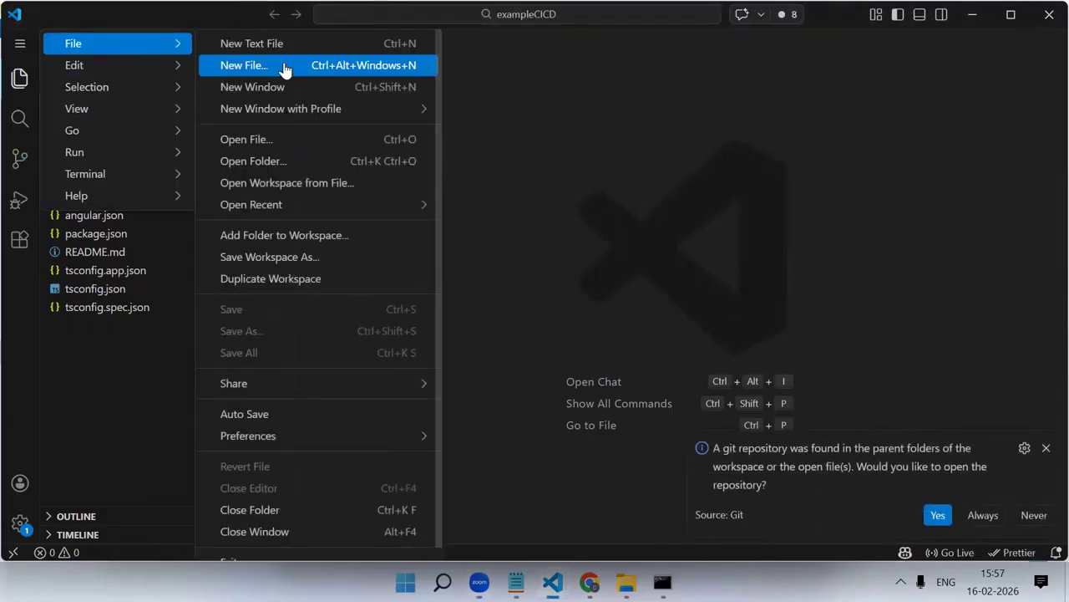
{"action": "left_click", "coordinate": [283, 516]}
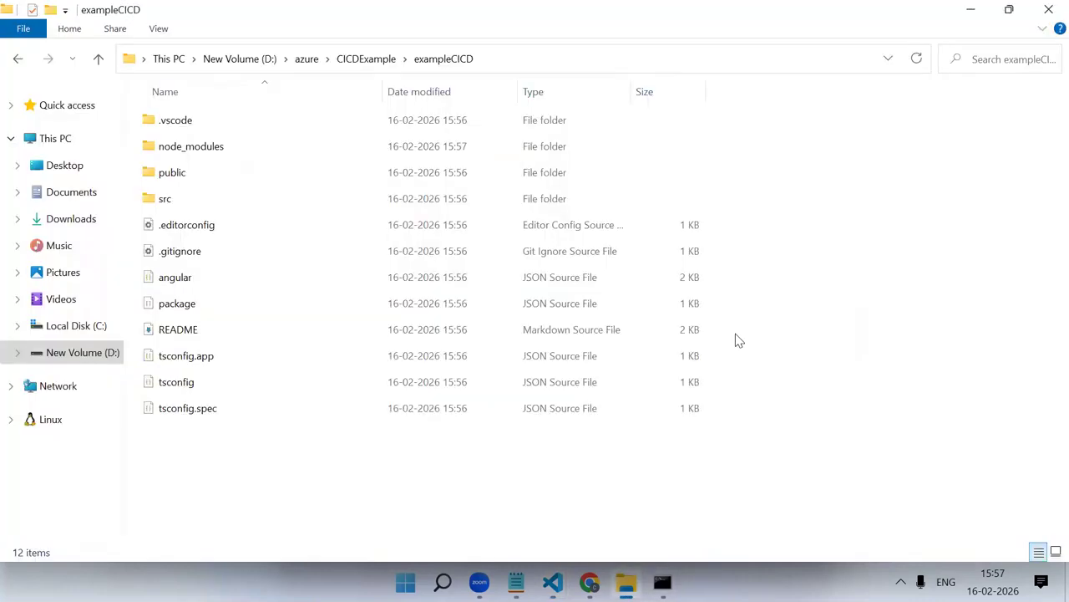
Open the parent CICDExample repository folder in Visual Studio Code from a command prompt started in that folder
{"action": "left_click", "coordinate": [375, 59]}
{"action": "left_click", "coordinate": [462, 61]}
{"action": "type", "text": "cmd"}
{"action": "key", "text": "Return"}
{"action": "type", "text": "code"}
{"action": "key", "text": "Escape"}
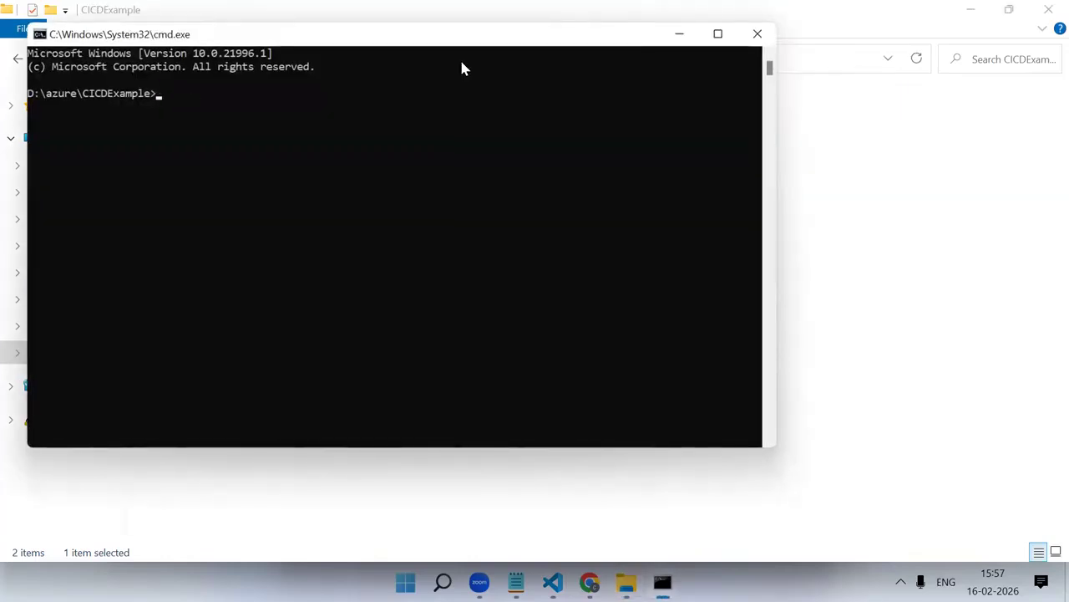
{"action": "type", "text": "code ."}
{"action": "key", "text": "Return"}
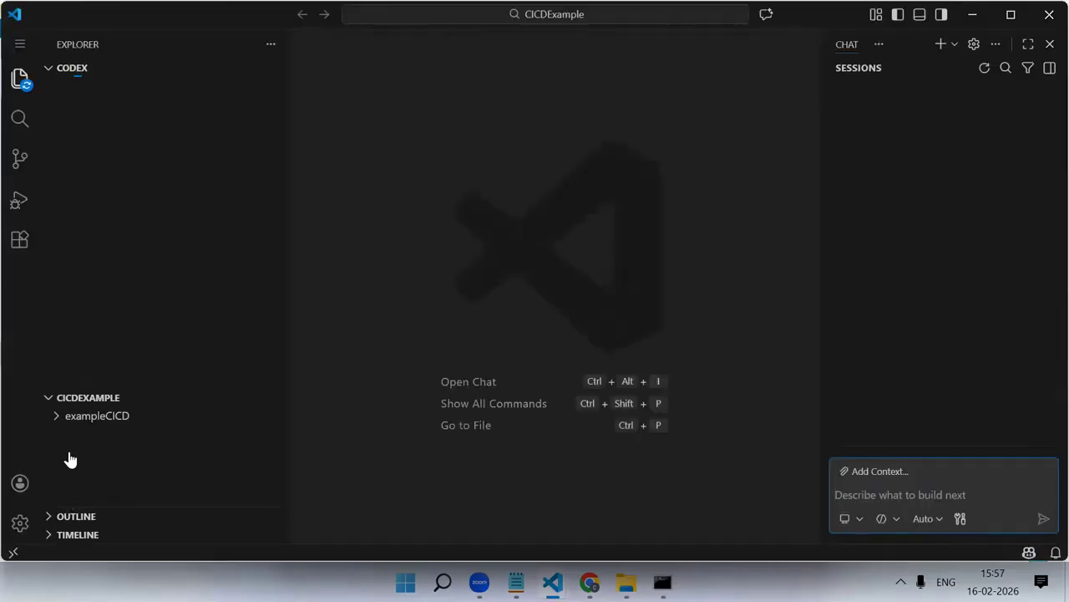
Collapse the Codex section and expand CICDEXAMPLE and its exampleCICD folder to show the project files
{"action": "left_click", "coordinate": [74, 398]}
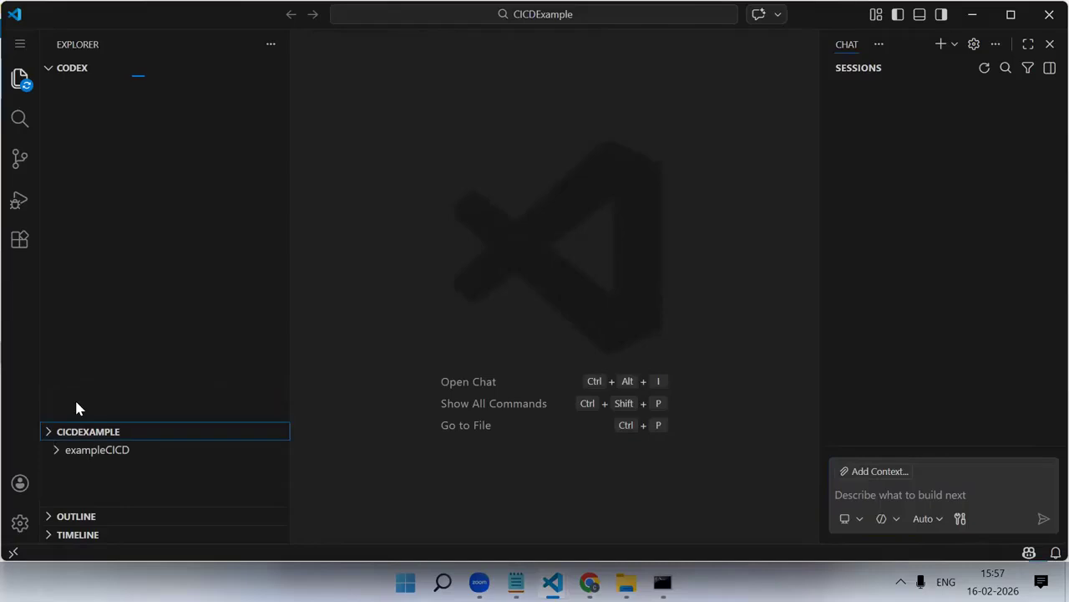
{"action": "left_click", "coordinate": [47, 69]}
{"action": "left_click", "coordinate": [55, 87]}
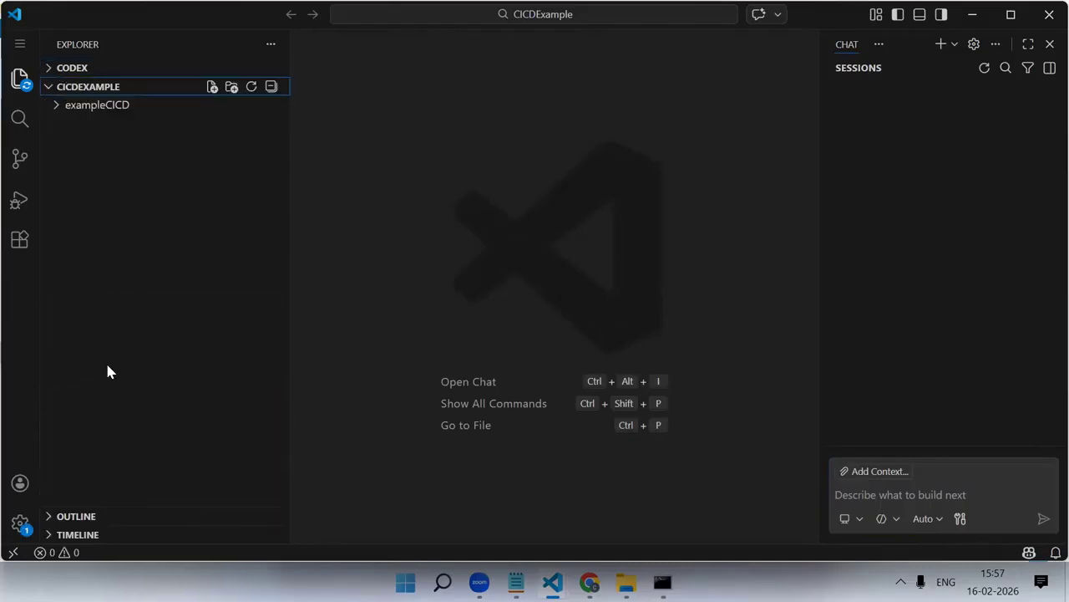
{"action": "left_click", "coordinate": [88, 106]}
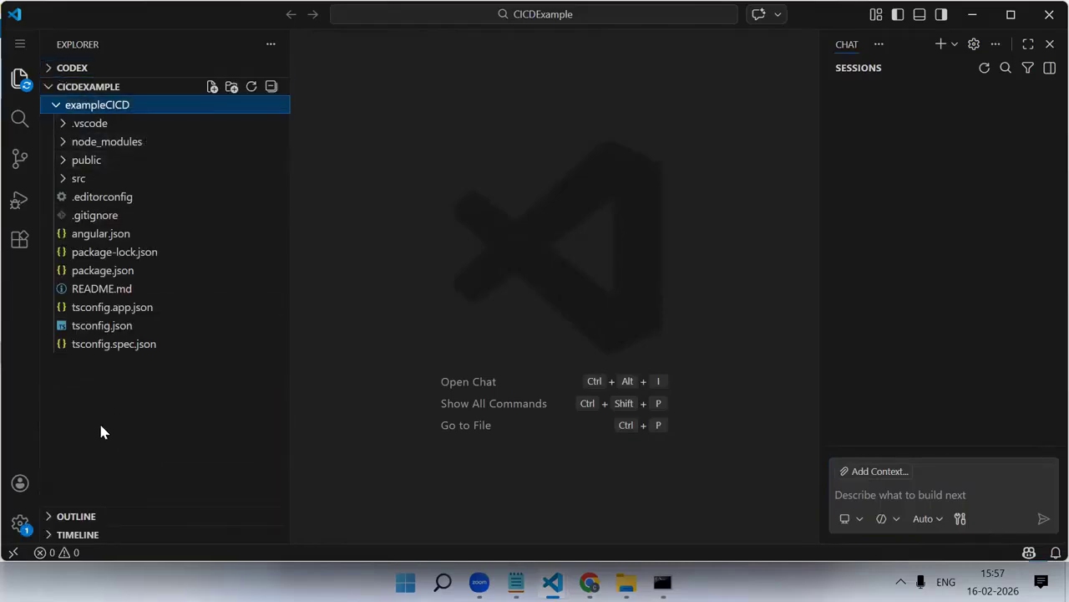
{"action": "mouse_move", "coordinate": [661, 582]}
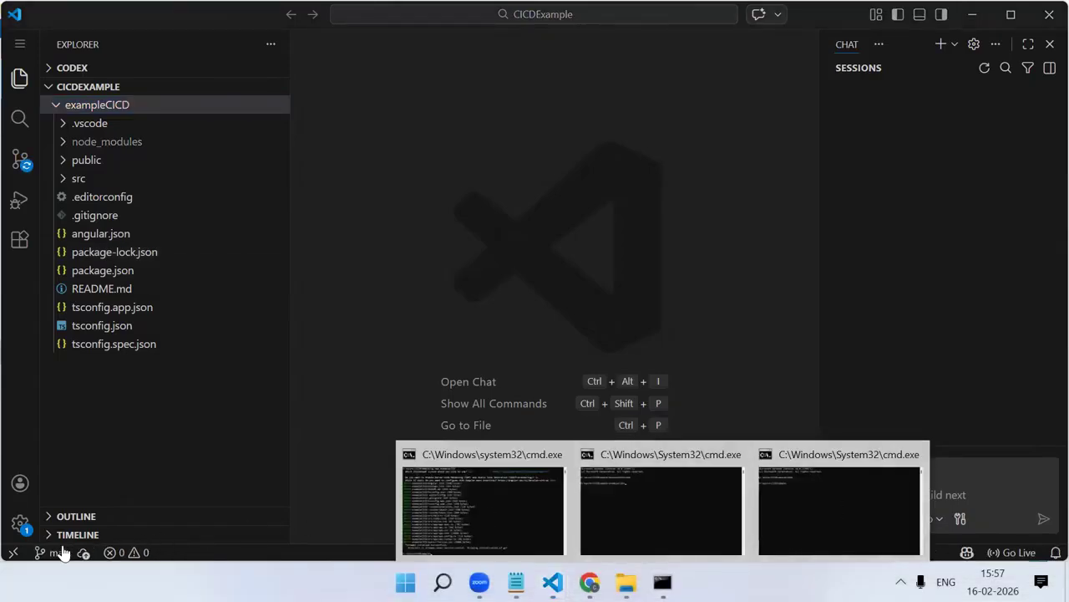
Review the repository's pending changes in Source Control, collapsing the Repositories section and enlarging the changes list
{"action": "left_click", "coordinate": [20, 159]}
{"action": "scroll", "coordinate": [63, 171], "scroll_direction": "down", "scroll_amount": 3}
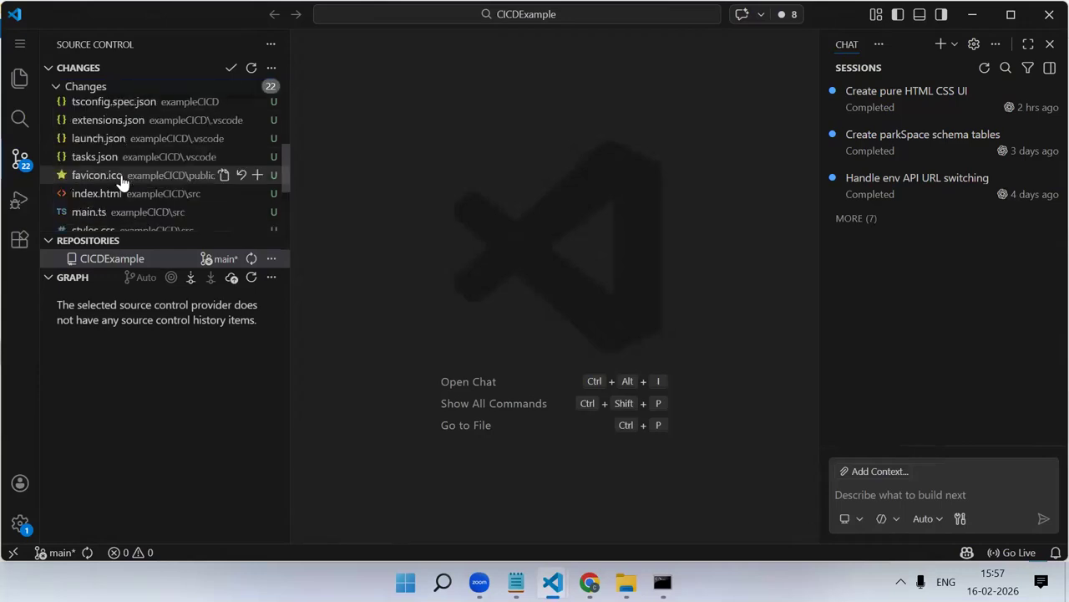
{"action": "left_click", "coordinate": [48, 240]}
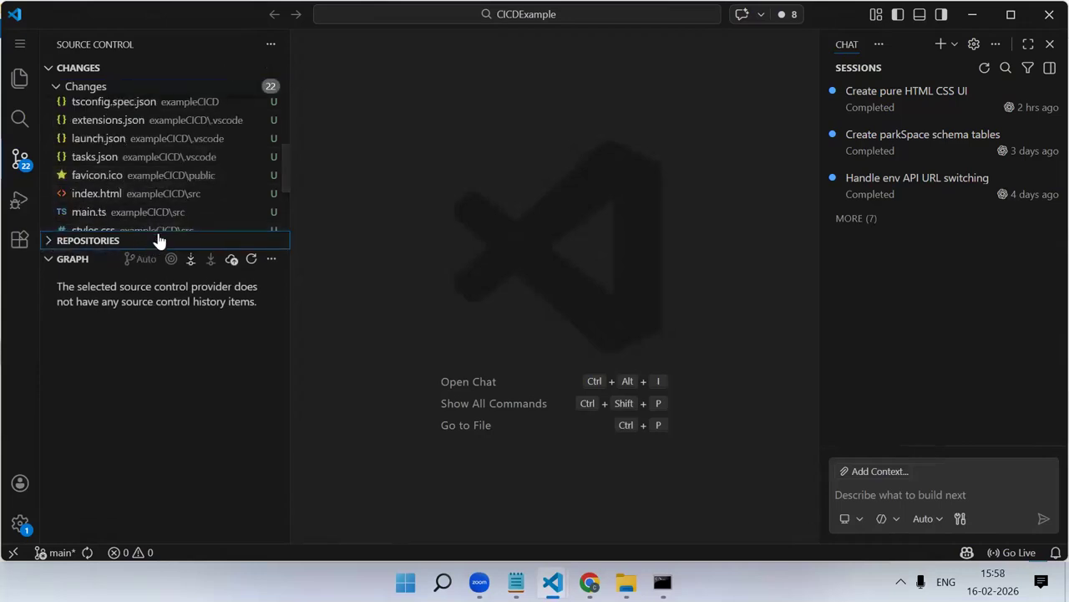
{"action": "left_click_drag", "start_coordinate": [155, 232], "coordinate": [138, 508]}
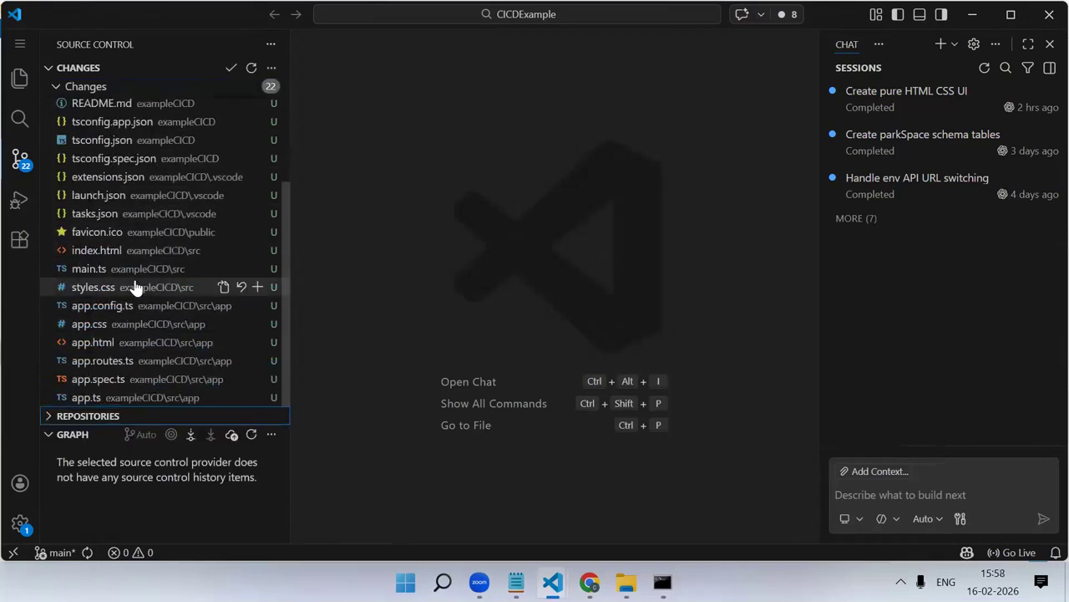
{"action": "scroll", "coordinate": [136, 276], "scroll_direction": "up", "scroll_amount": 5}
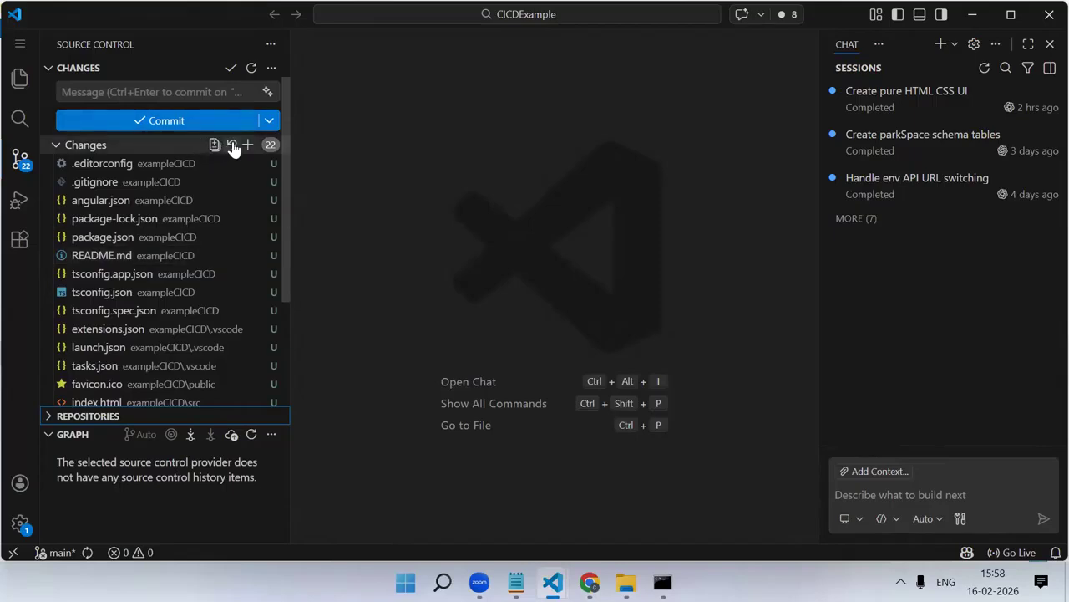
Stage all changes and commit them with the message "inital commit"
{"action": "left_click", "coordinate": [247, 145]}
{"action": "left_click", "coordinate": [123, 84]}
{"action": "type", "text": "inital commit"}
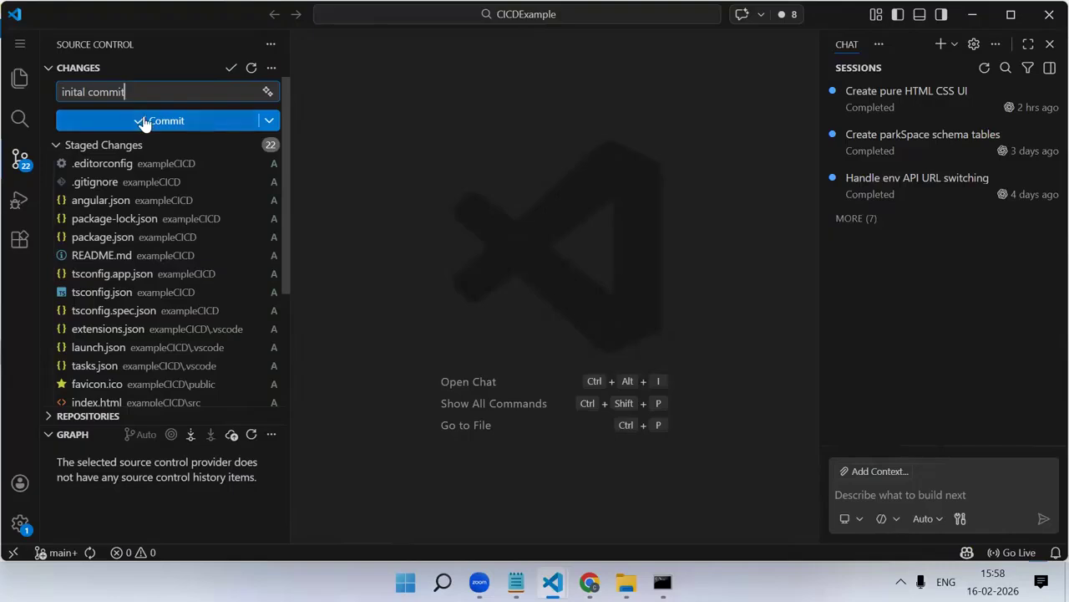
{"action": "left_click", "coordinate": [144, 122]}
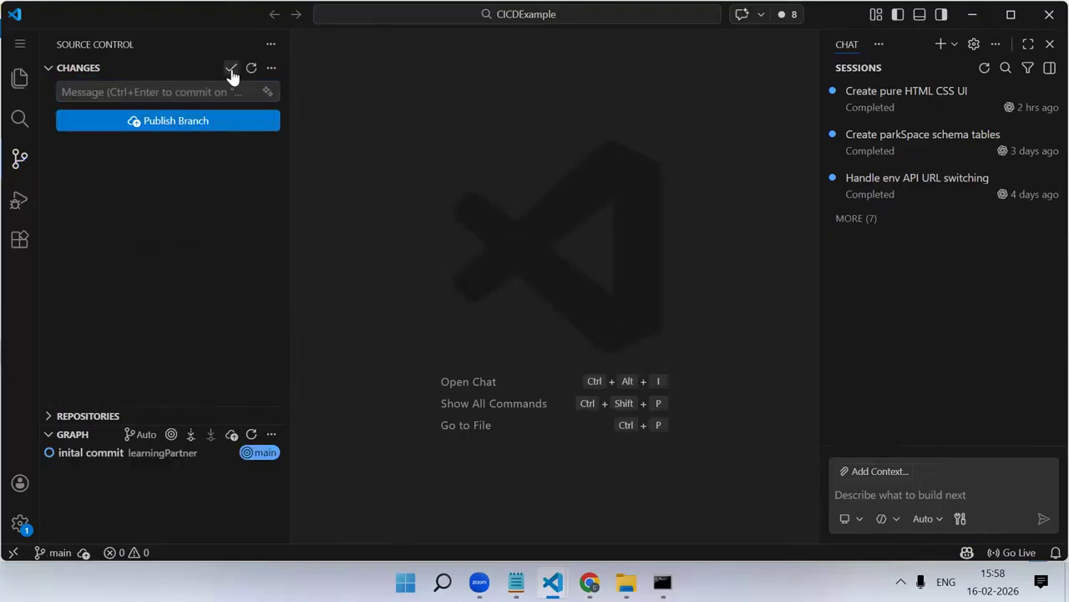
{"action": "left_click", "coordinate": [231, 68]}
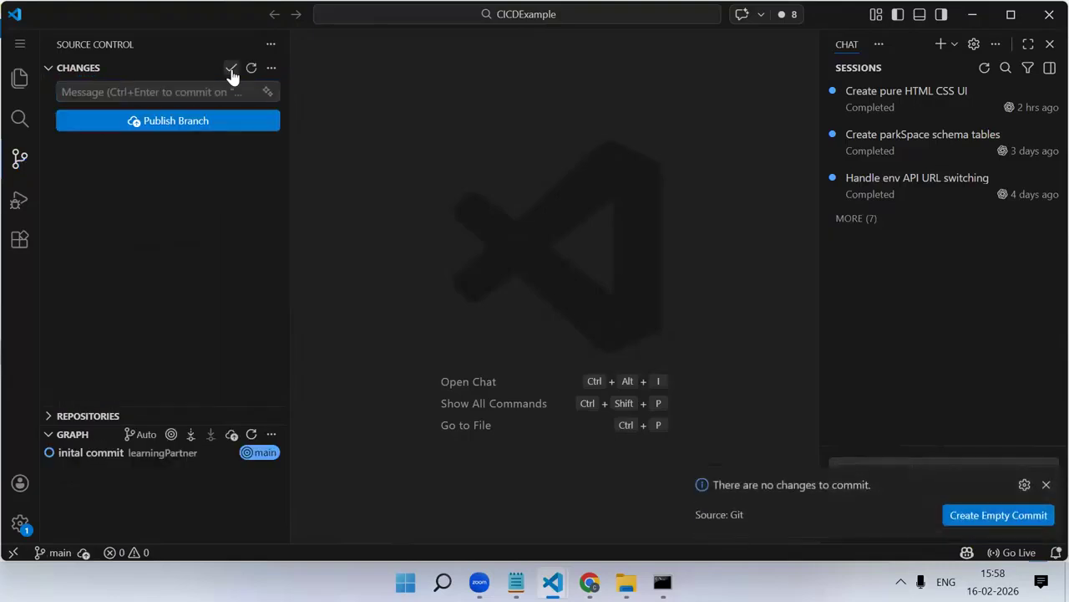
{"action": "left_click", "coordinate": [986, 516]}
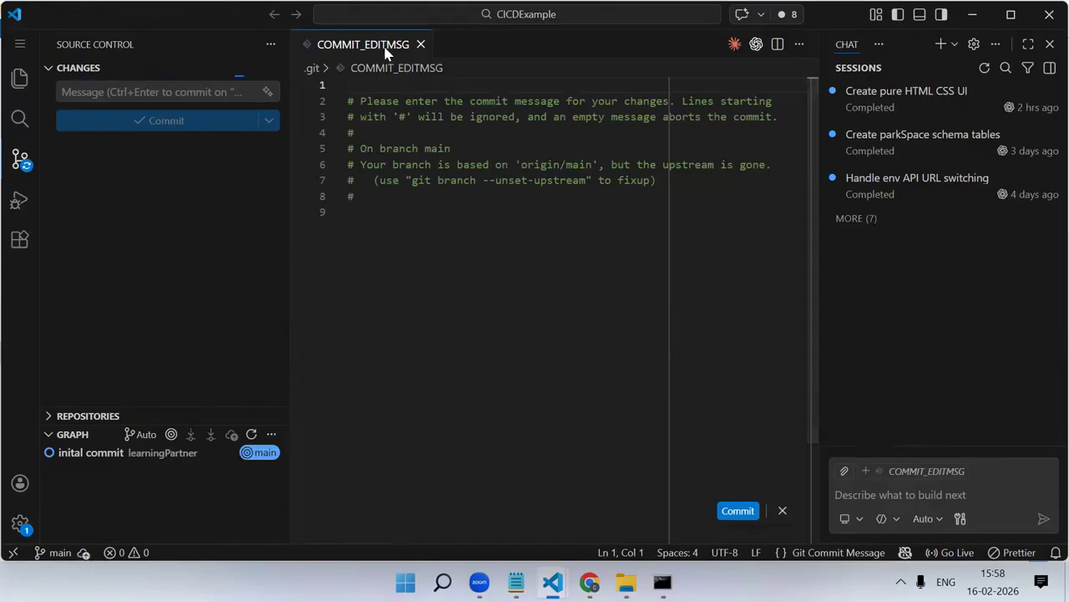
{"action": "left_click", "coordinate": [420, 44]}
Close the Chat pane, publish the main branch to GitHub, and reload the CICDExample repository page in Chrome
{"action": "left_click", "coordinate": [1050, 44]}
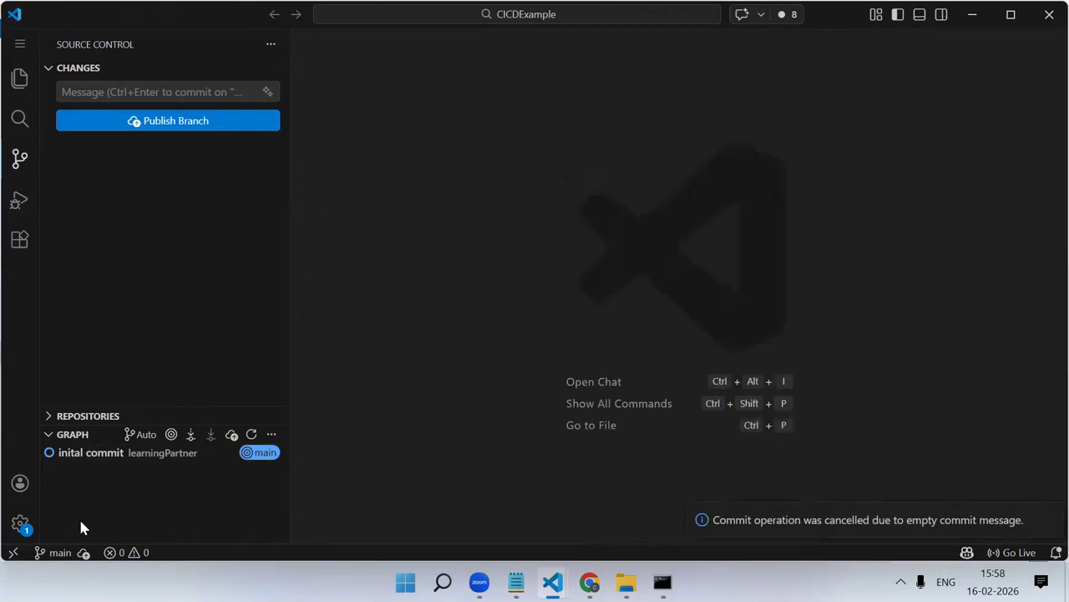
{"action": "left_click", "coordinate": [84, 552]}
{"action": "left_click", "coordinate": [590, 582]}
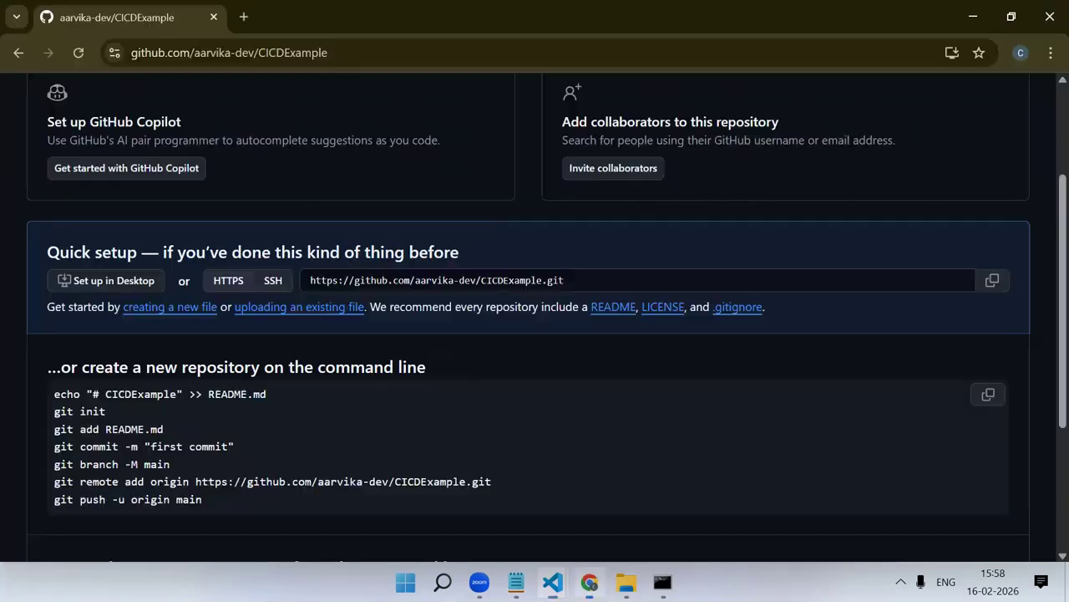
{"action": "scroll", "coordinate": [188, 188], "scroll_direction": "up", "scroll_amount": 3}
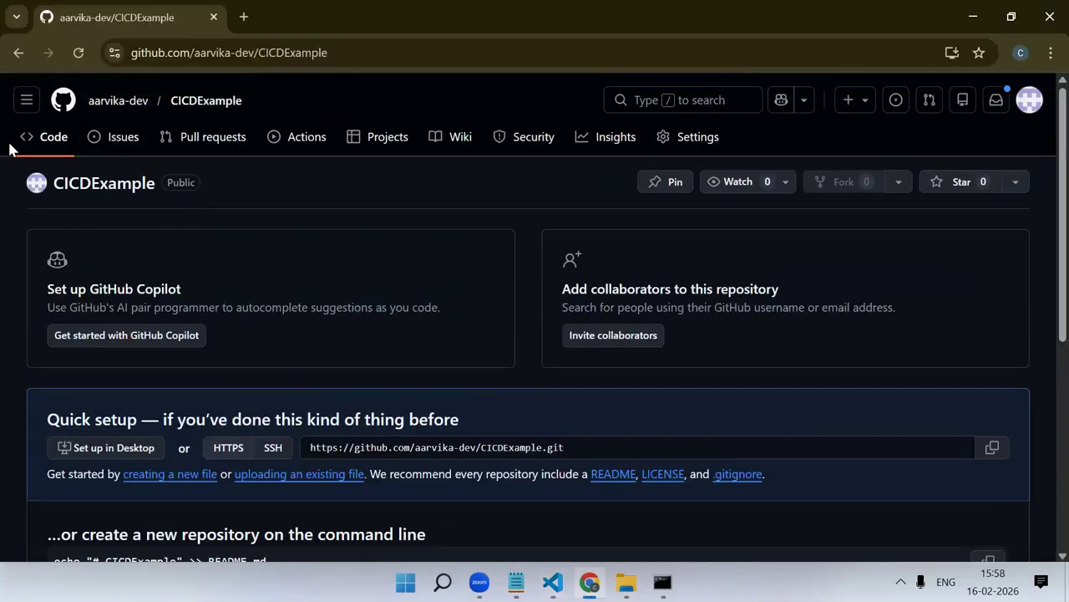
{"action": "left_click", "coordinate": [78, 53]}
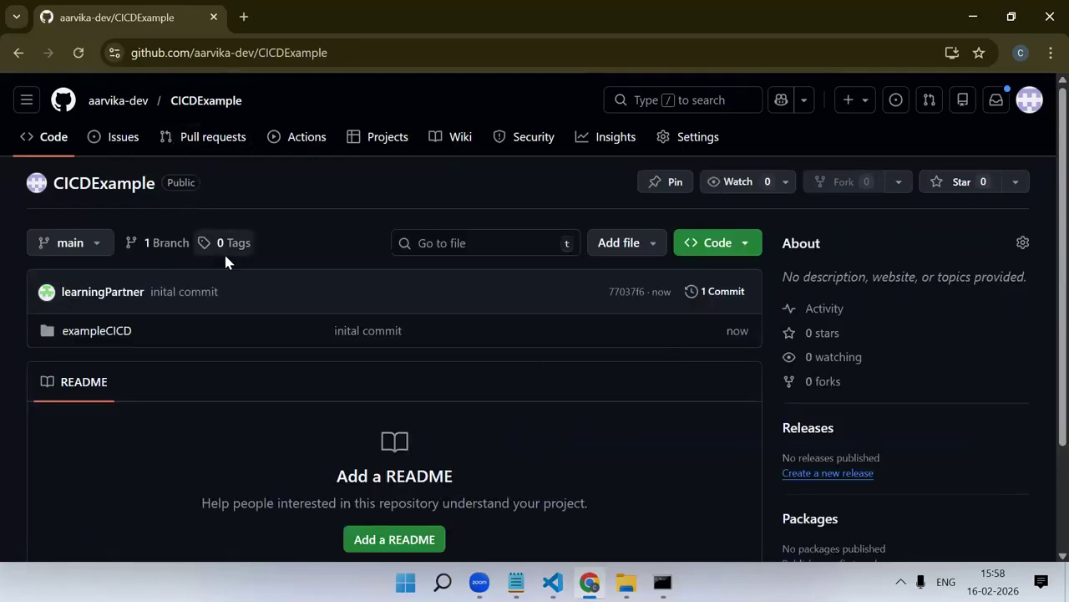
Examine the published exampleCICD folder and its project files in the GitHub repository
{"action": "scroll", "coordinate": [224, 251], "scroll_direction": "down", "scroll_amount": 1}
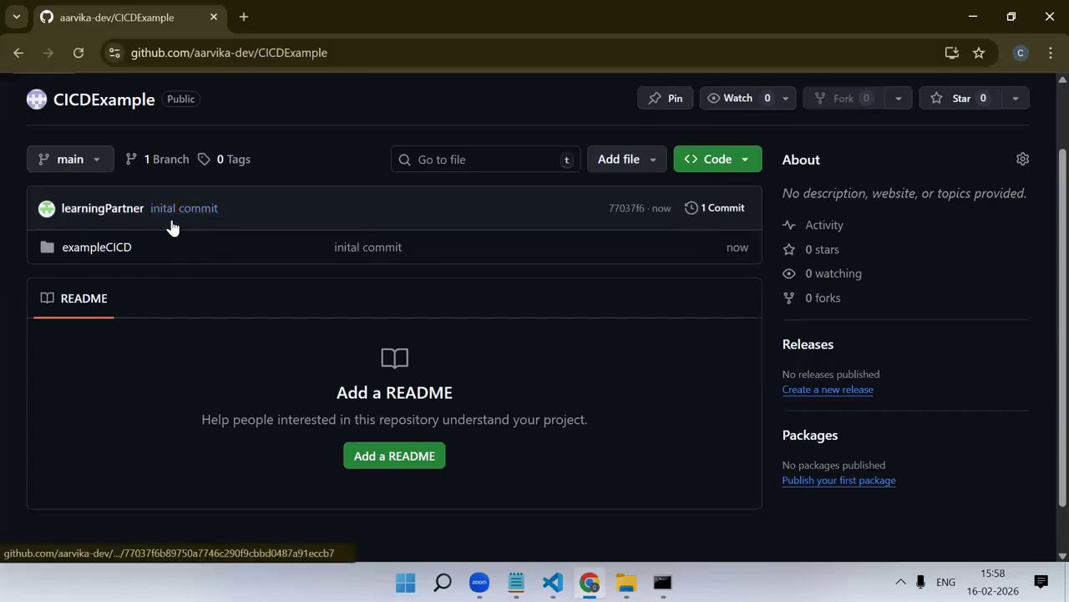
{"action": "left_click", "coordinate": [92, 246]}
{"action": "scroll", "coordinate": [296, 231], "scroll_direction": "down", "scroll_amount": 5}
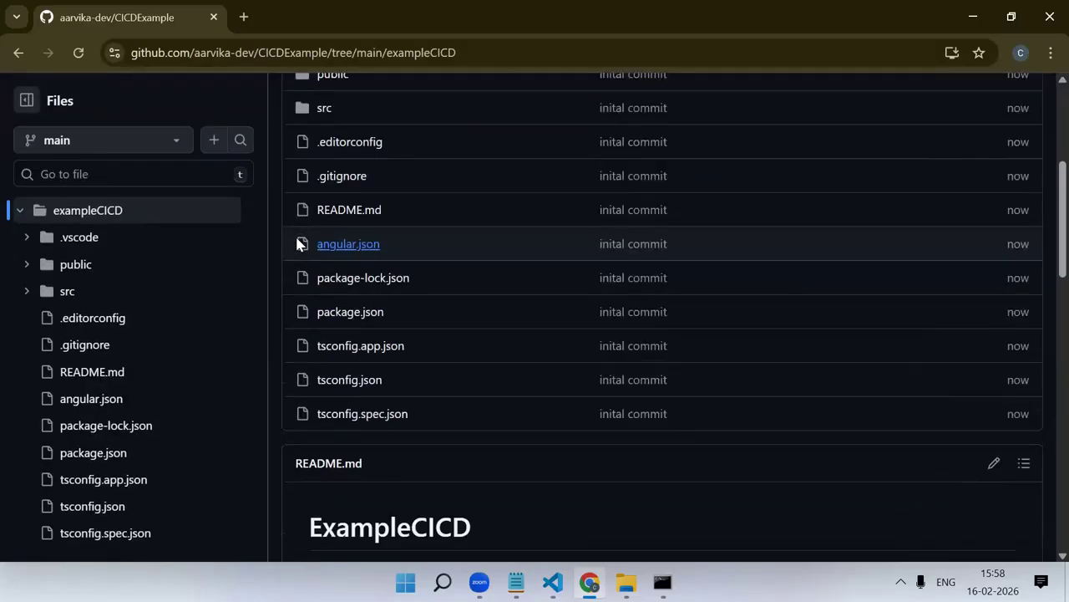
{"action": "scroll", "coordinate": [329, 349], "scroll_direction": "up", "scroll_amount": 5}
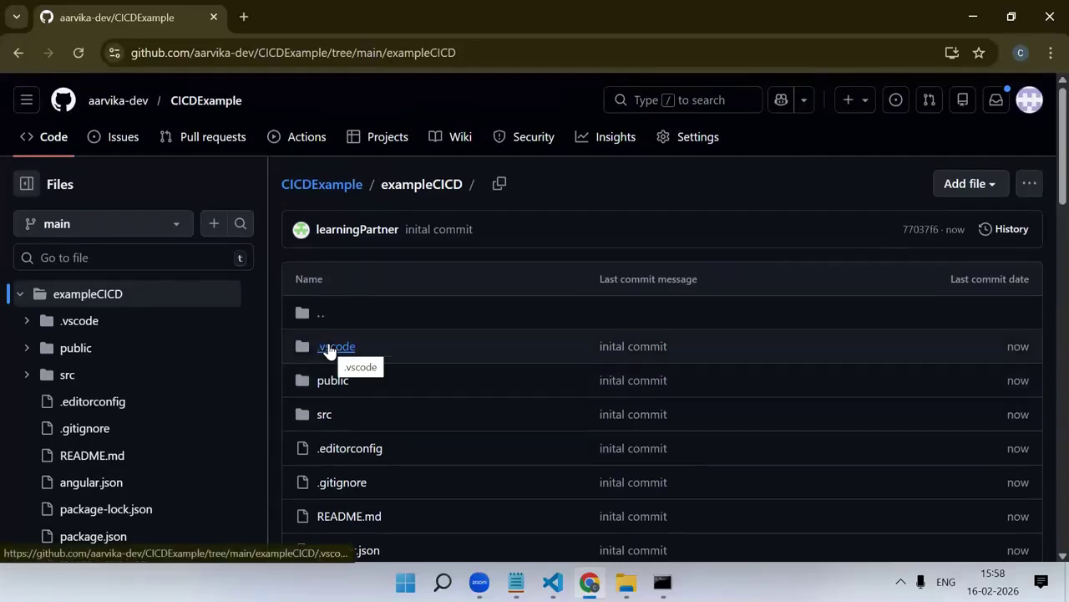
{"action": "left_click", "coordinate": [18, 52]}
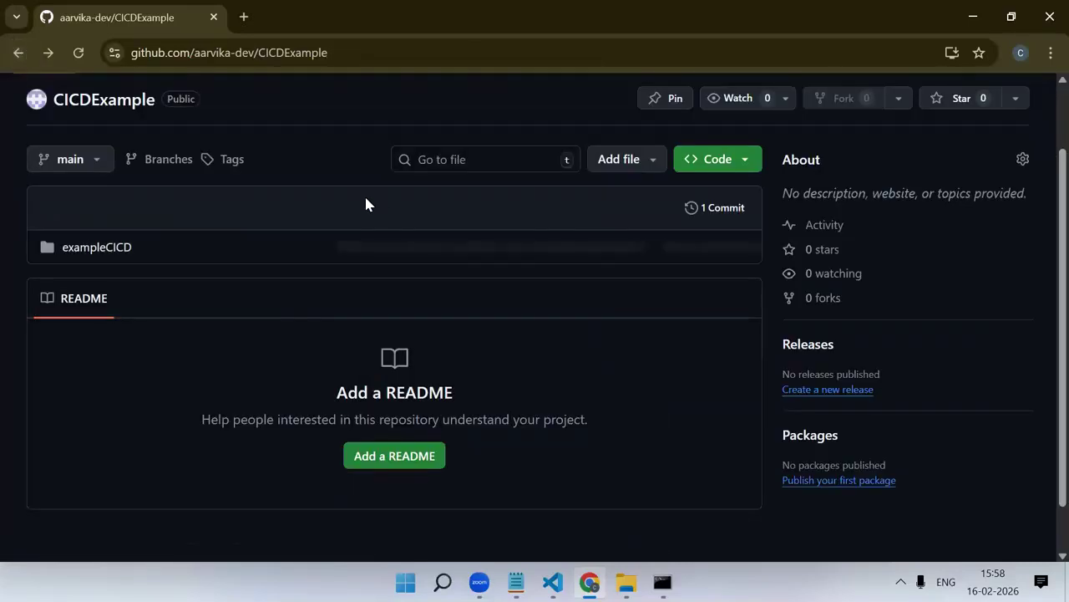
{"action": "left_click", "coordinate": [103, 249]}
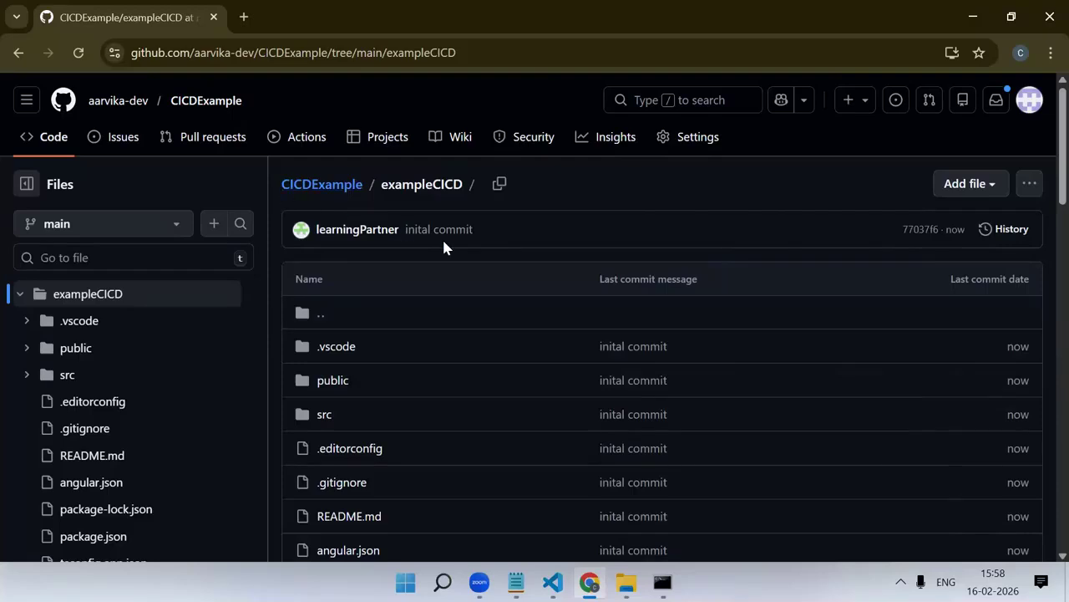
Open the Microsoft Azure portal in a new browser tab and go to its home page
{"action": "left_click", "coordinate": [243, 17]}
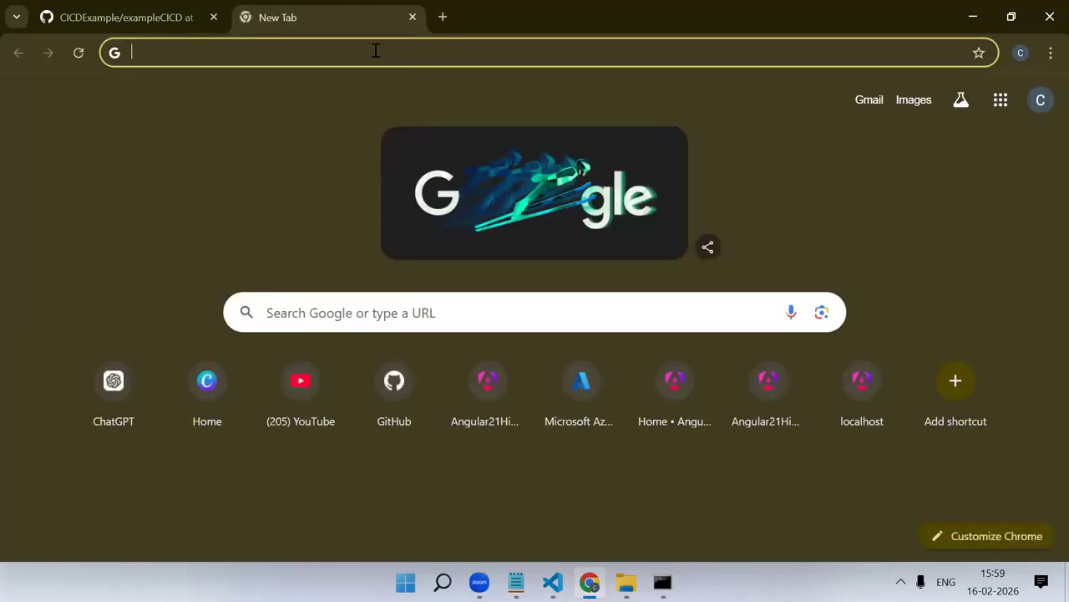
{"action": "type", "text": "azure"}
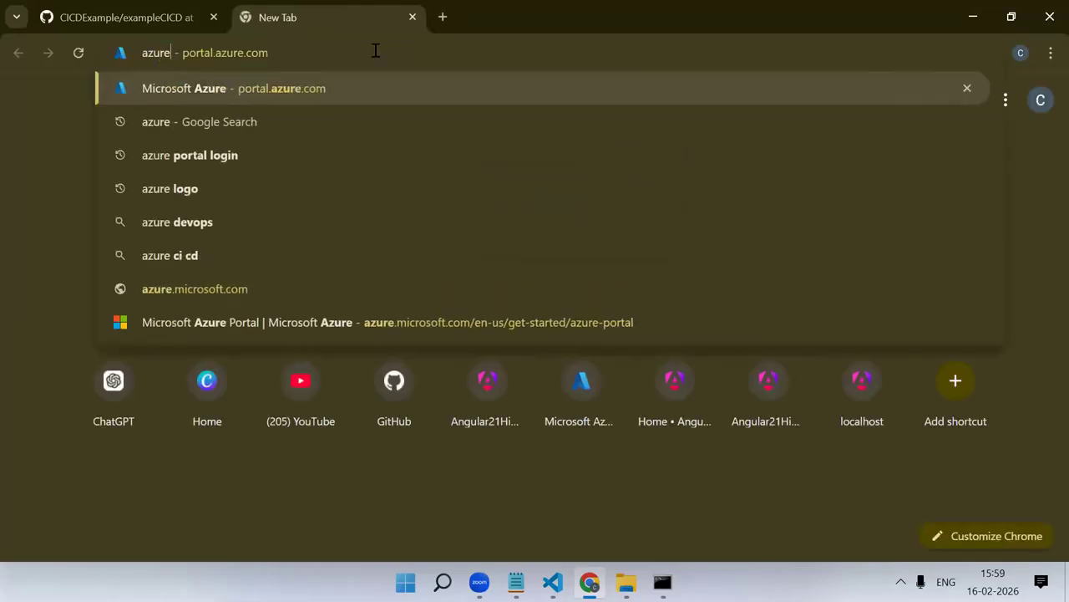
{"action": "key", "text": "Return"}
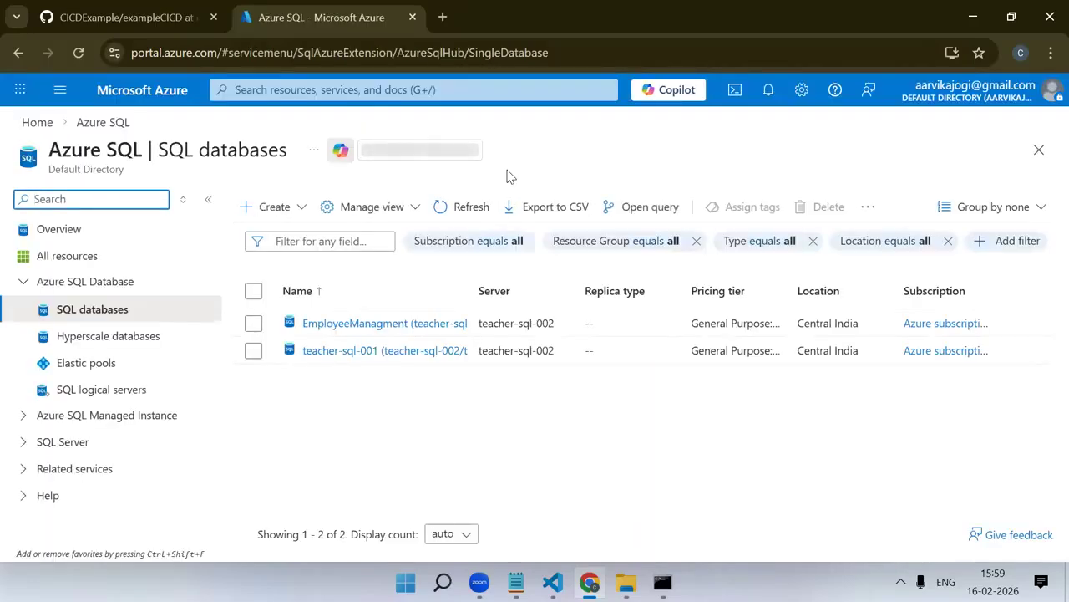
{"action": "left_click", "coordinate": [134, 89]}
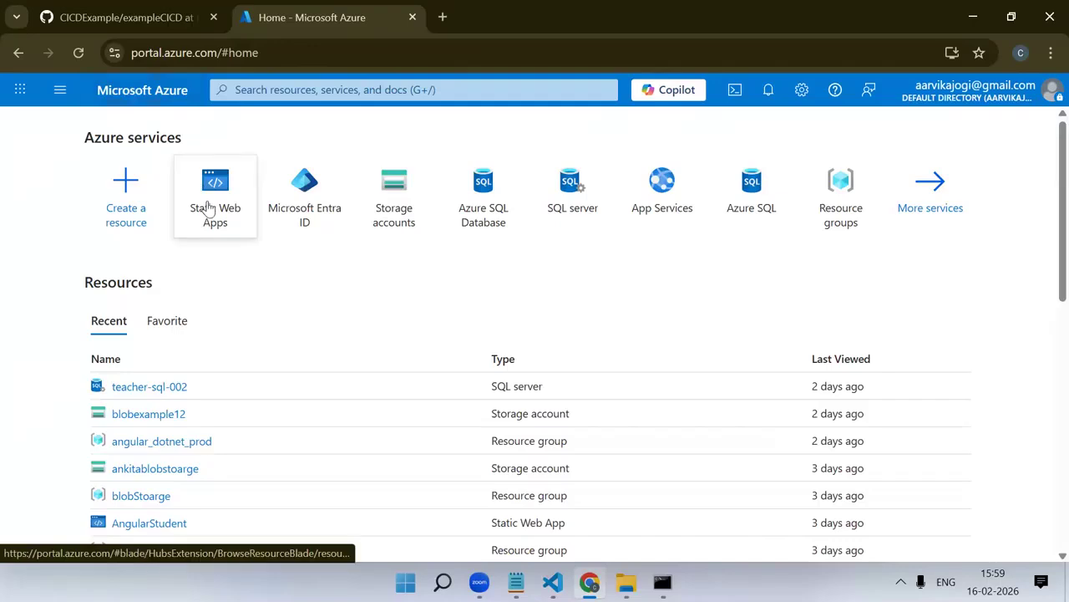
Start creating a new Static Web App from the Static Web Apps service
{"action": "mouse_move", "coordinate": [224, 207]}
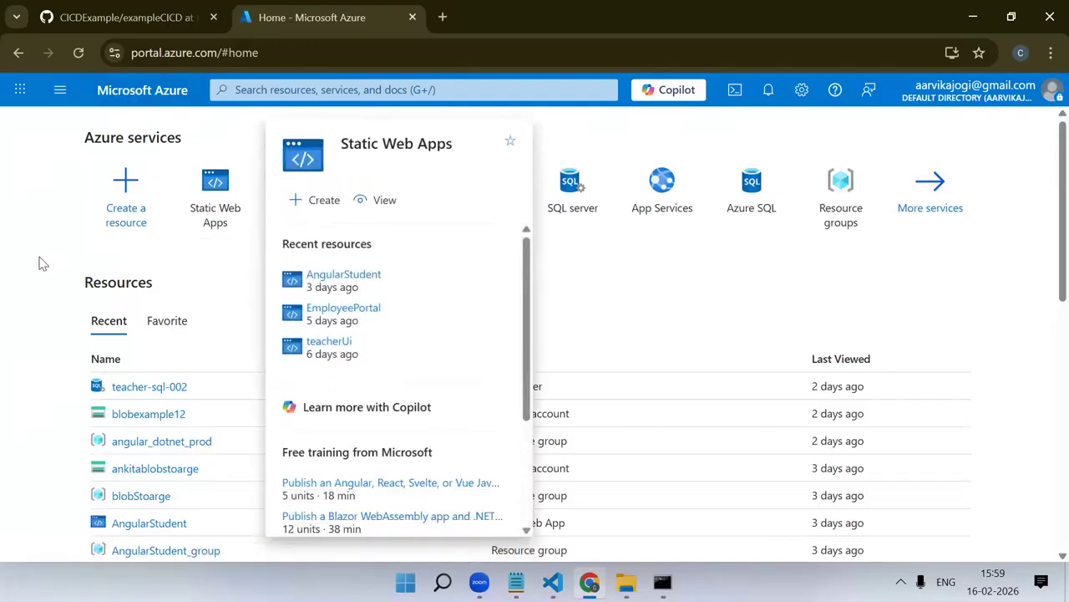
{"action": "left_click", "coordinate": [227, 215]}
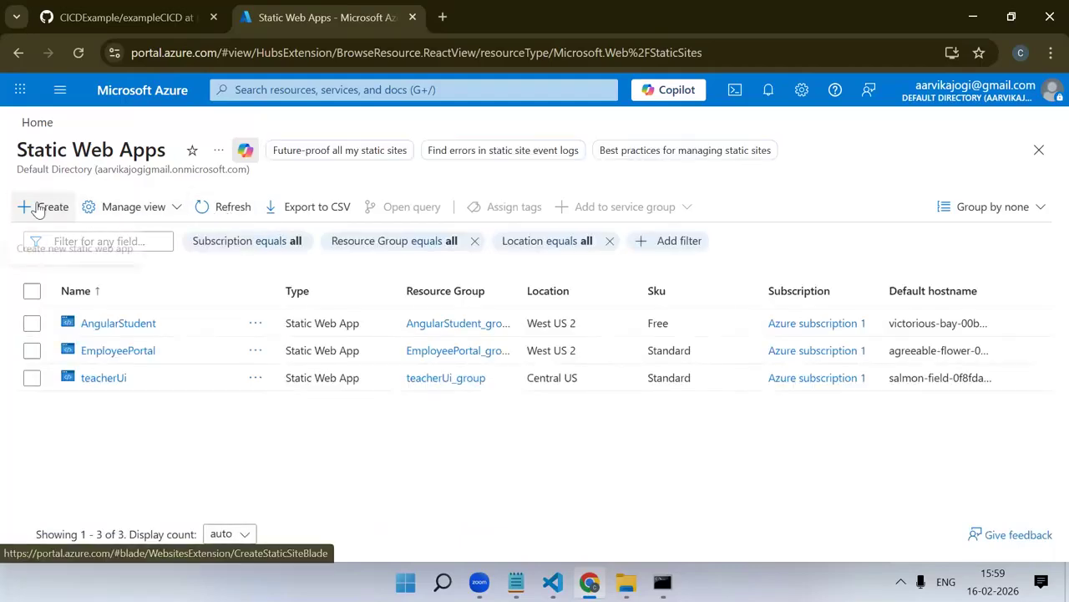
{"action": "left_click", "coordinate": [35, 208]}
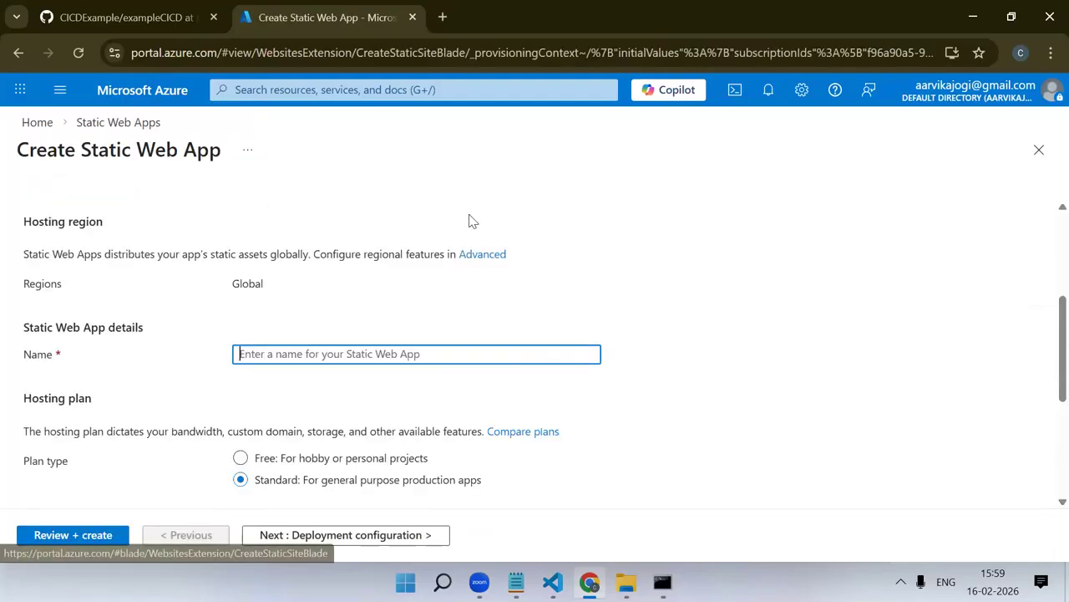
{"action": "scroll", "coordinate": [347, 236], "scroll_direction": "down", "scroll_amount": 1}
{"action": "scroll", "coordinate": [347, 236], "scroll_direction": "up", "scroll_amount": 3}
{"action": "left_click_drag", "start_coordinate": [13, 150], "coordinate": [247, 159]}
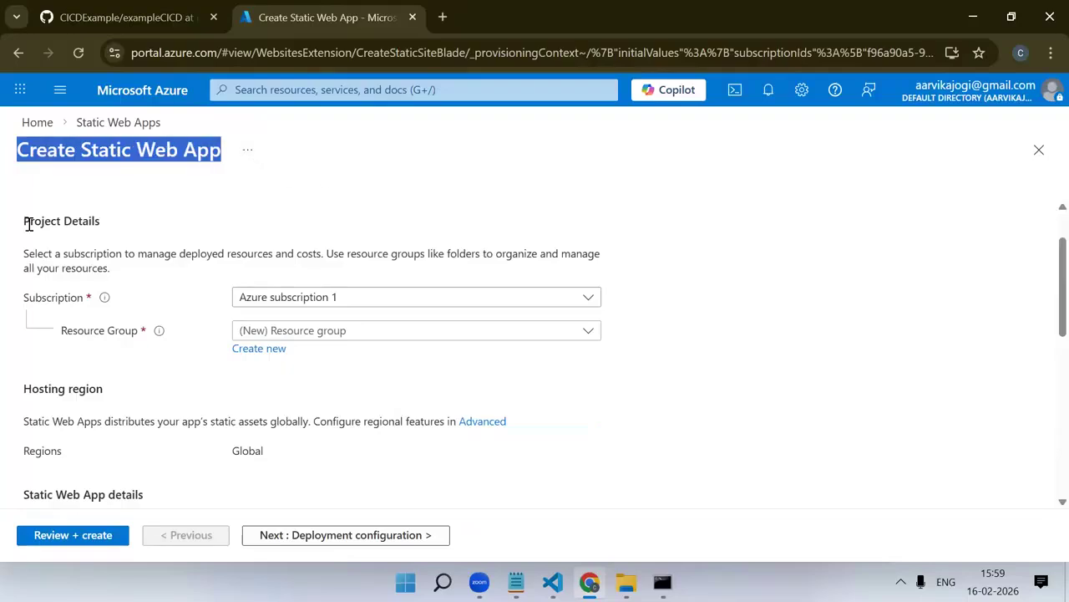
Assign the static web app to the existing angular_dotnet_prod resource group
{"action": "scroll", "coordinate": [280, 263], "scroll_direction": "down", "scroll_amount": 1}
{"action": "left_click", "coordinate": [281, 255]}
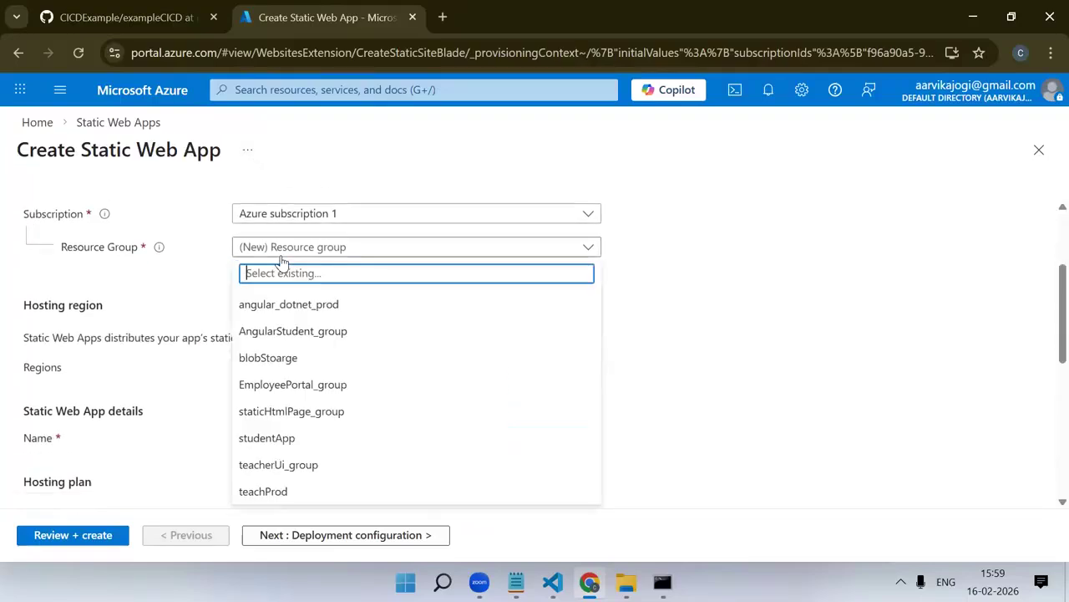
{"action": "key", "text": "Down"}
{"action": "key", "text": "Return"}
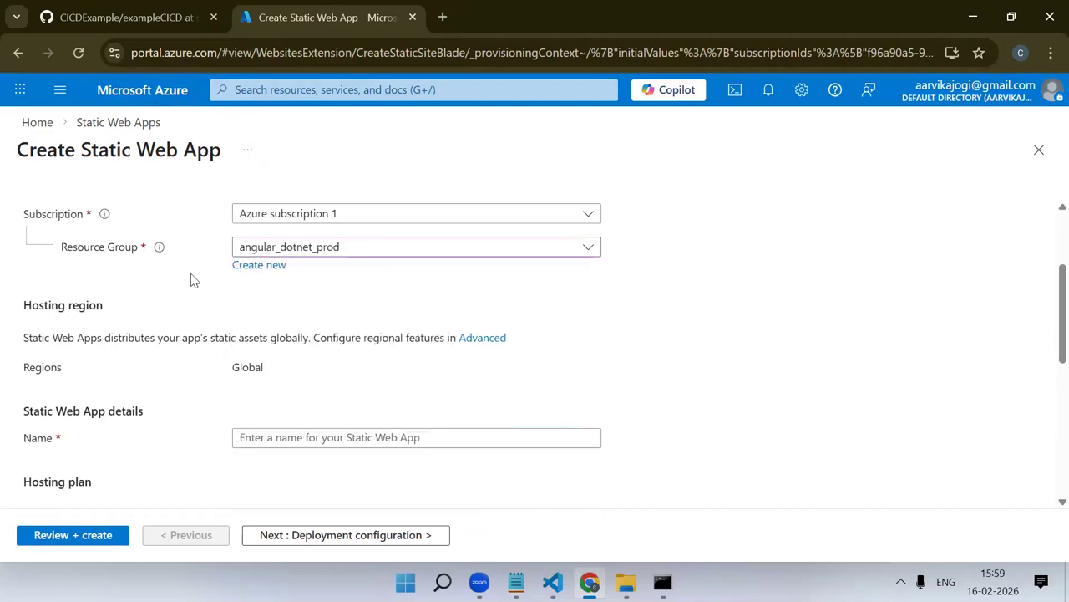
Name the static web app "cicdAng" in the Static Web App details
{"action": "scroll", "coordinate": [155, 287], "scroll_direction": "down", "scroll_amount": 2}
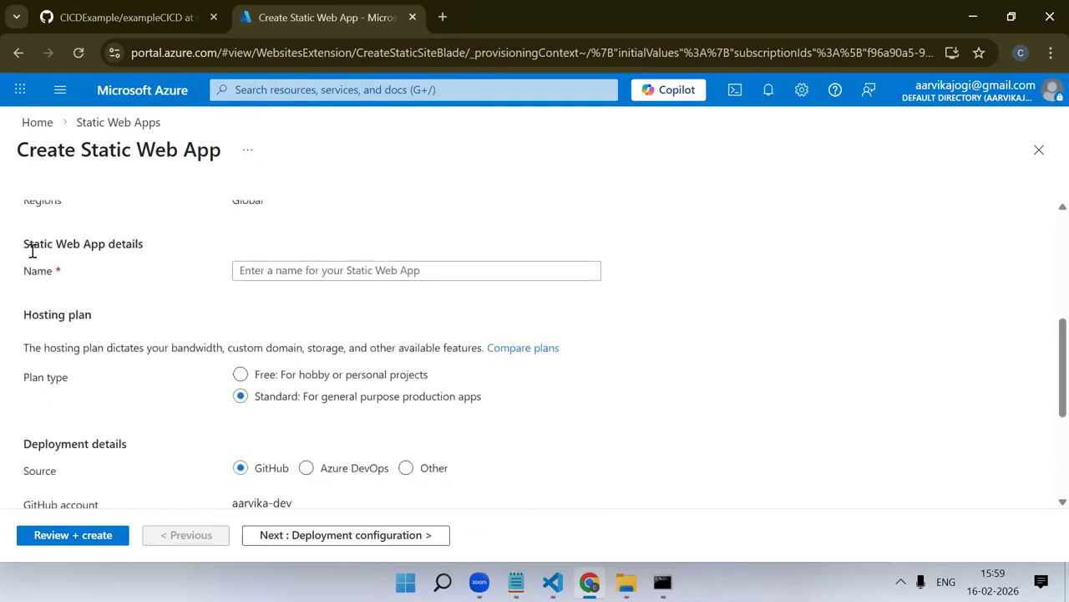
{"action": "left_click_drag", "start_coordinate": [69, 268], "coordinate": [1, 268]}
{"action": "left_click", "coordinate": [161, 283]}
{"action": "left_click", "coordinate": [259, 275]}
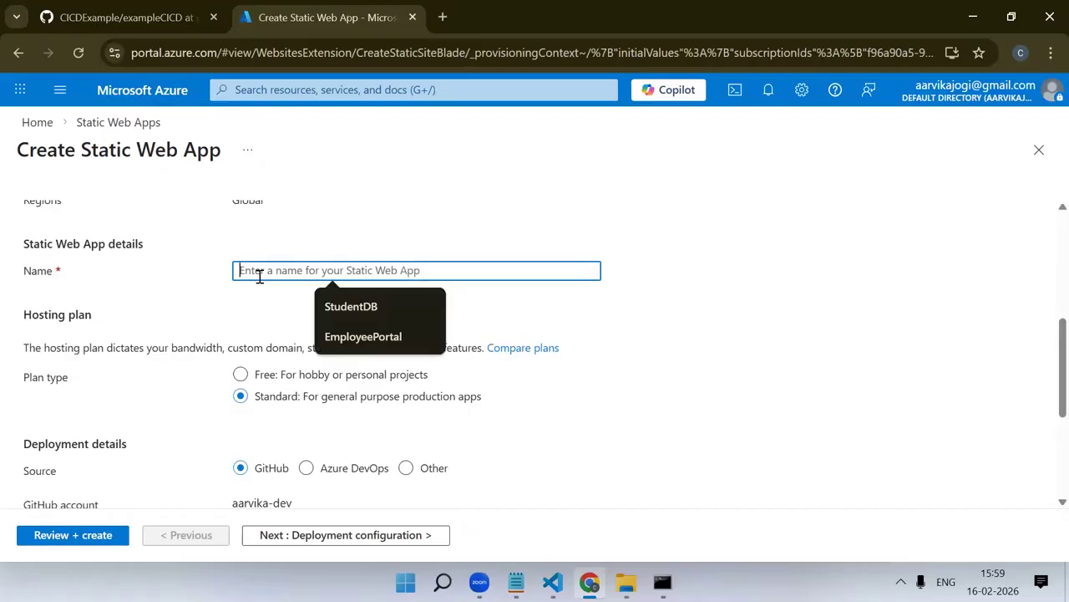
{"action": "type", "text": "c"}
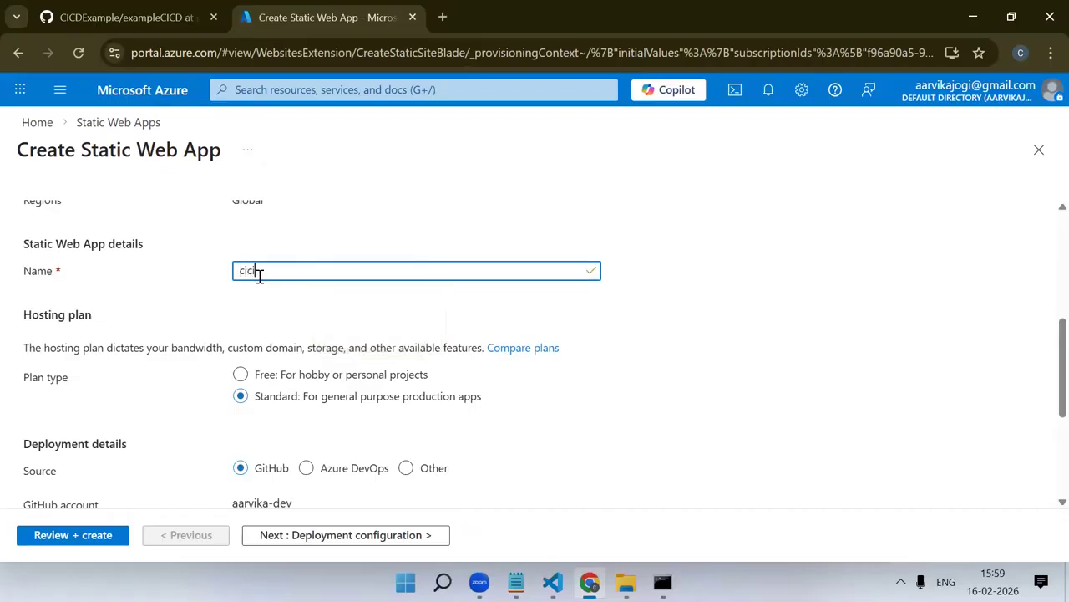
{"action": "type", "text": "icdAngular"}
Choose the Free hosting plan for hobby or personal projects
{"action": "scroll", "coordinate": [270, 277], "scroll_direction": "down", "scroll_amount": 1}
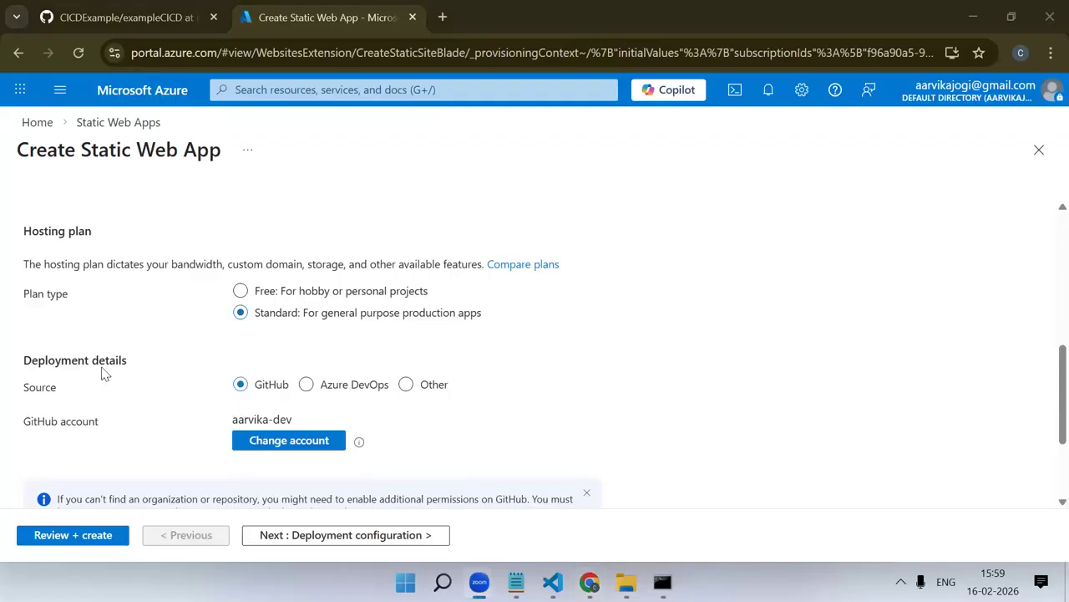
{"action": "left_click", "coordinate": [241, 290]}
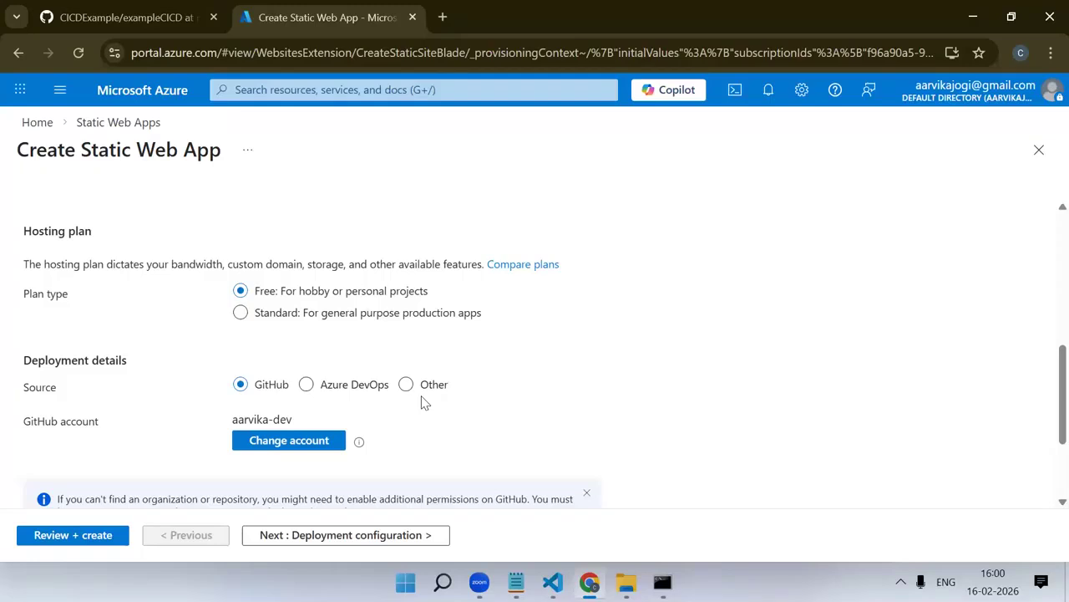
{"action": "scroll", "coordinate": [427, 358], "scroll_direction": "down", "scroll_amount": 1}
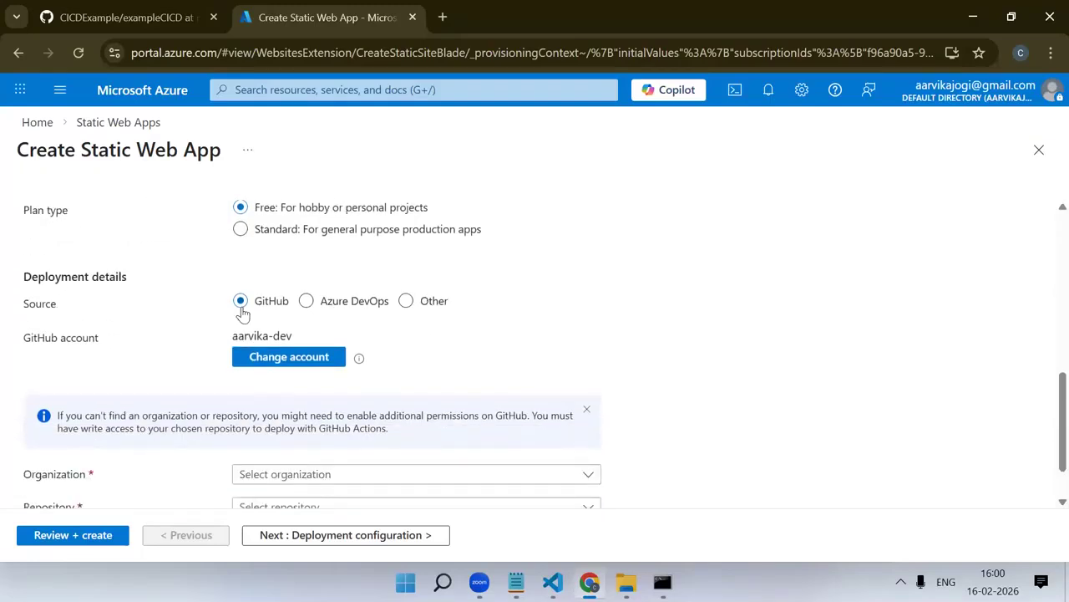
Examine the authorization request for changing the GitHub account, close it without authorizing, and check the connected account in the deployment details
{"action": "left_click_drag", "start_coordinate": [12, 343], "coordinate": [150, 338]}
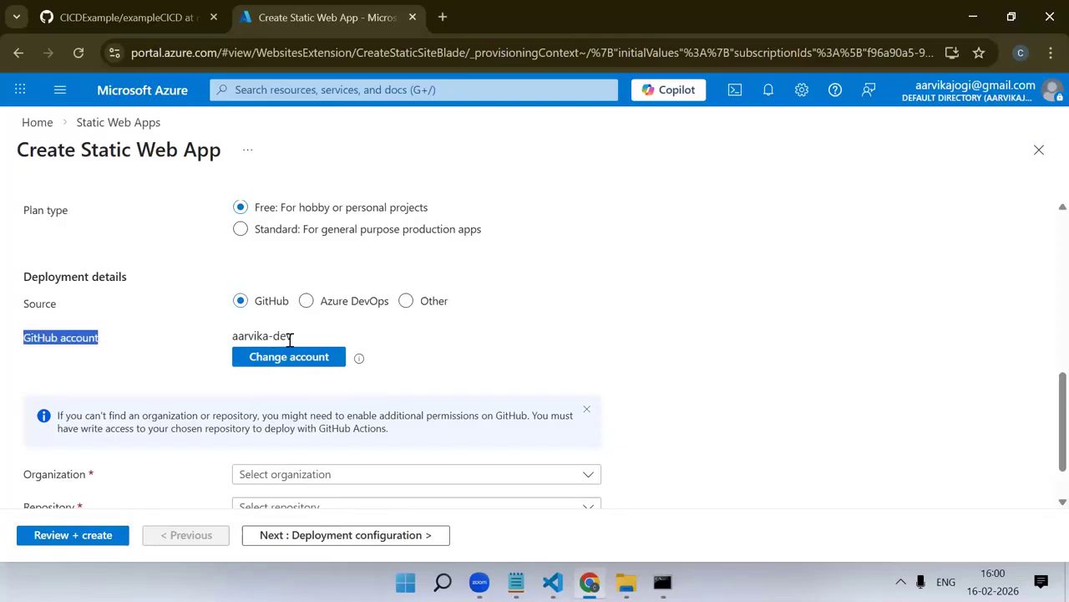
{"action": "left_click", "coordinate": [290, 365]}
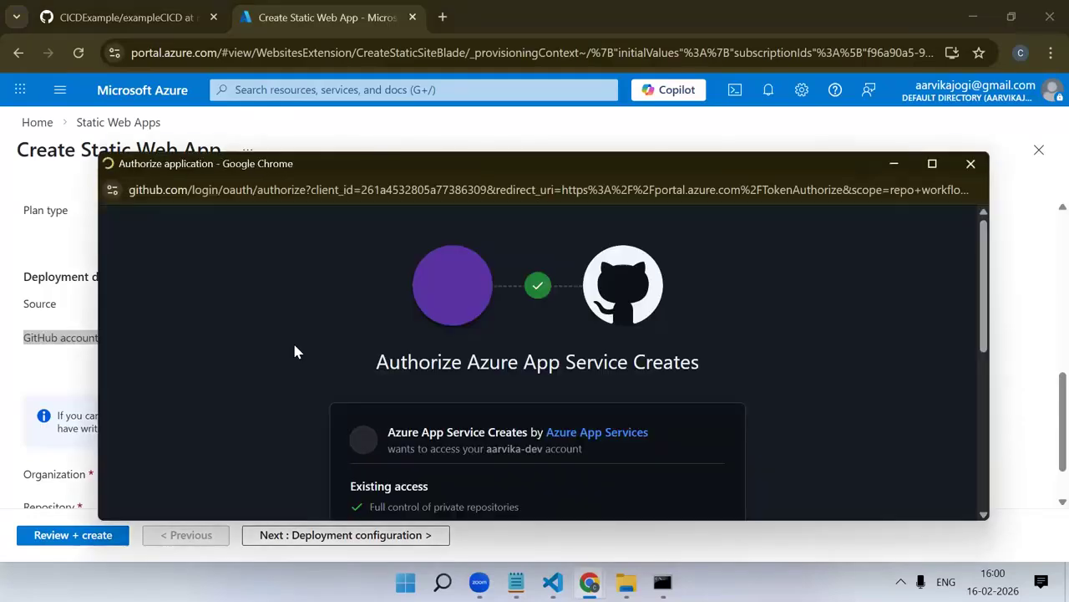
{"action": "scroll", "coordinate": [441, 334], "scroll_direction": "down", "scroll_amount": 3}
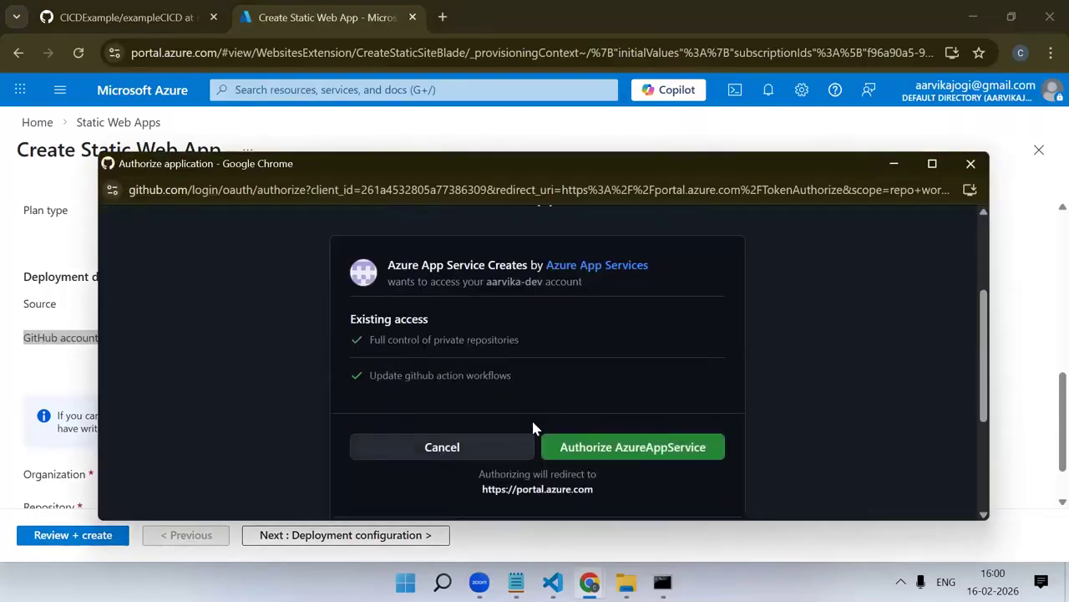
{"action": "scroll", "coordinate": [595, 380], "scroll_direction": "up", "scroll_amount": 3}
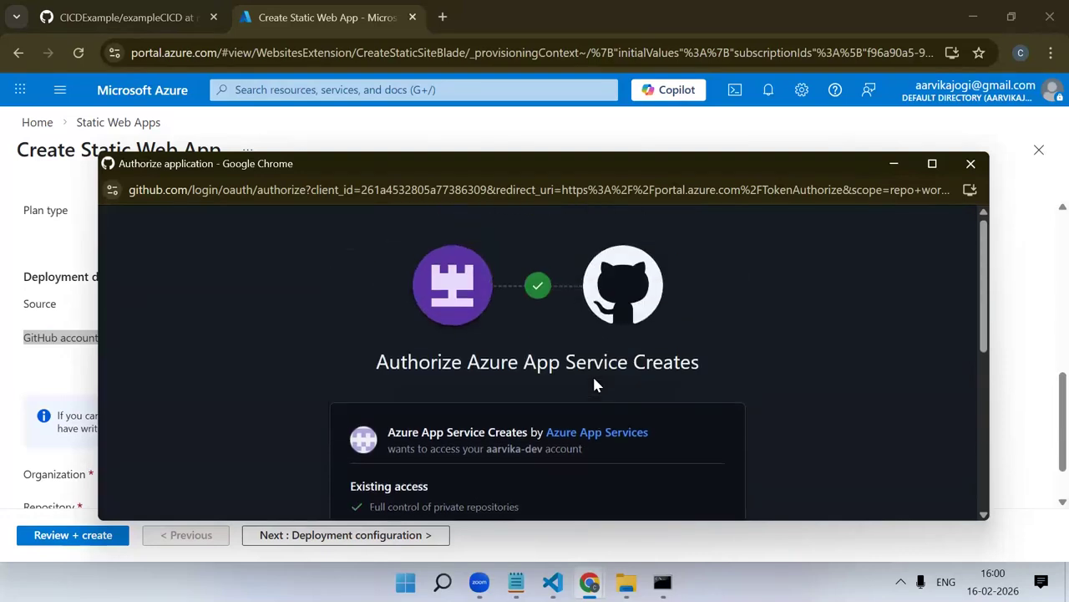
{"action": "scroll", "coordinate": [592, 375], "scroll_direction": "down", "scroll_amount": 1}
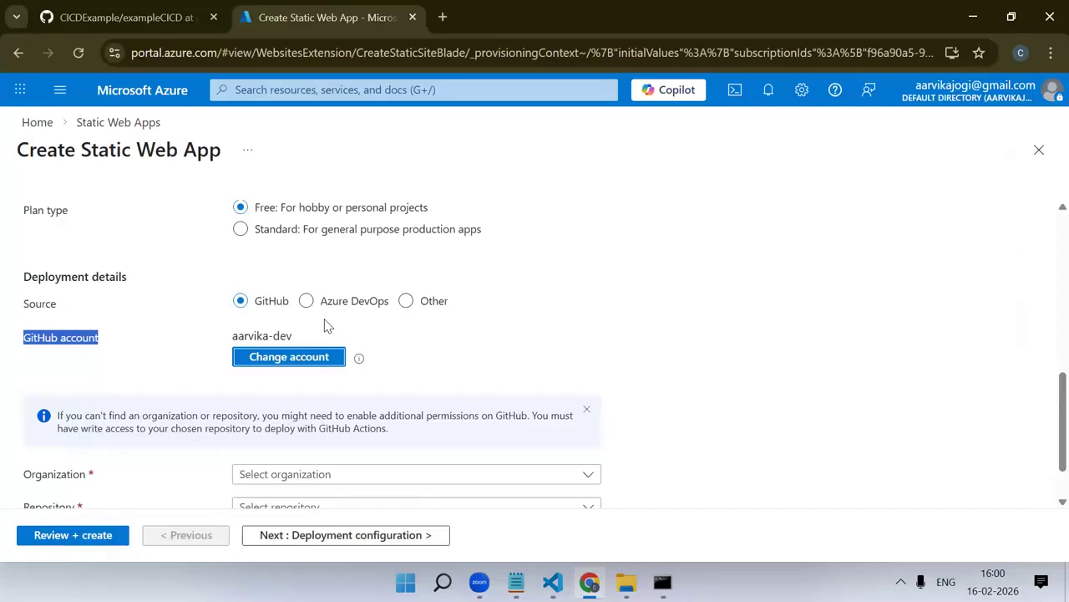
{"action": "left_click", "coordinate": [466, 349]}
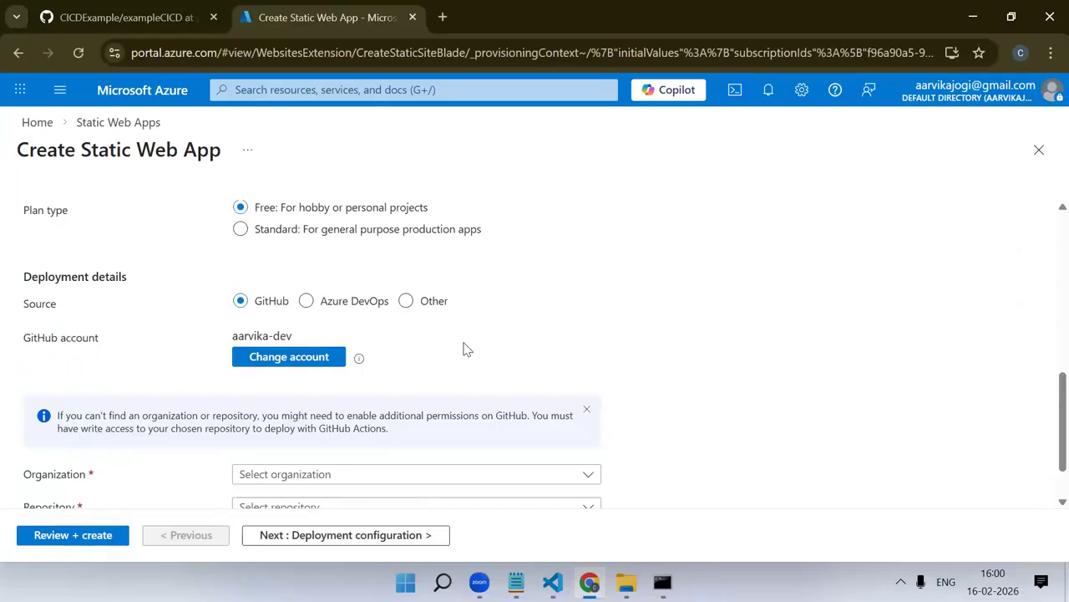
{"action": "scroll", "coordinate": [463, 349], "scroll_direction": "down", "scroll_amount": 1}
{"action": "left_click_drag", "start_coordinate": [115, 275], "coordinate": [2, 272]}
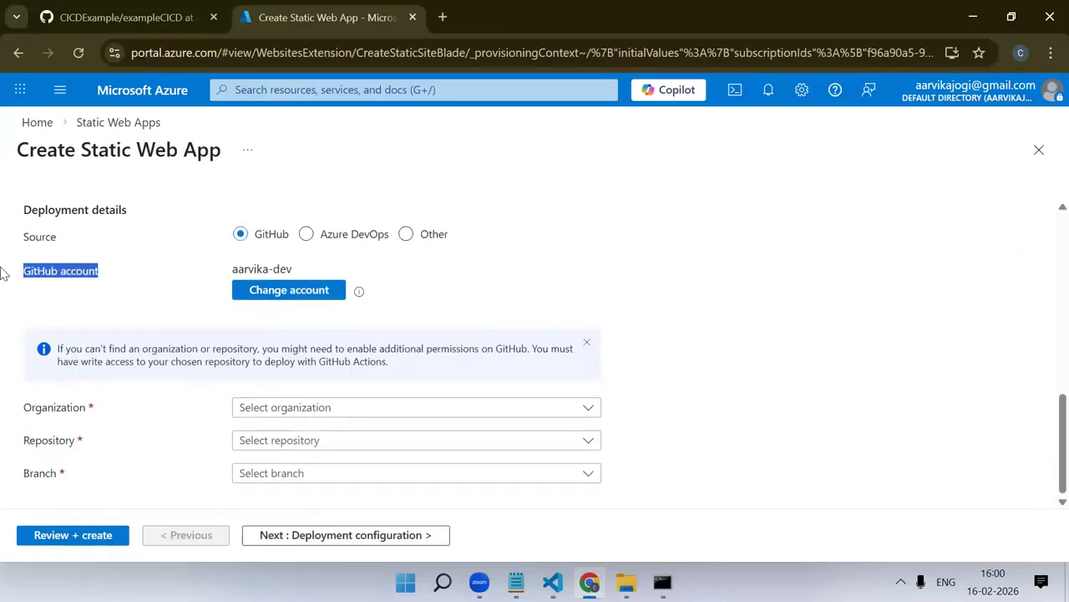
{"action": "left_click_drag", "start_coordinate": [233, 269], "coordinate": [300, 276]}
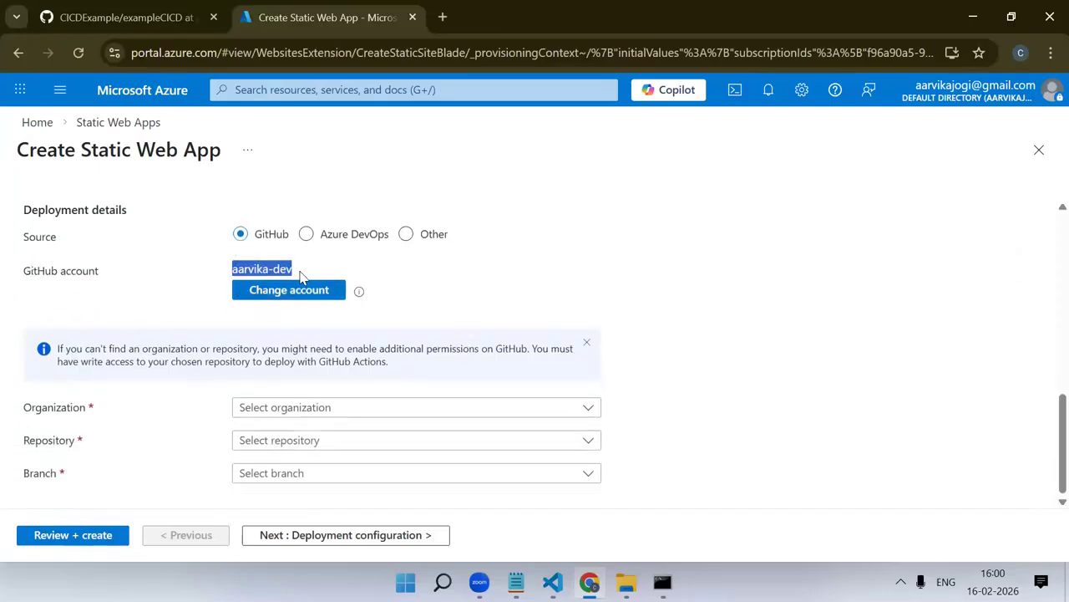
Set the deployment organization to the one belonging to the connected GitHub account
{"action": "left_click", "coordinate": [554, 320]}
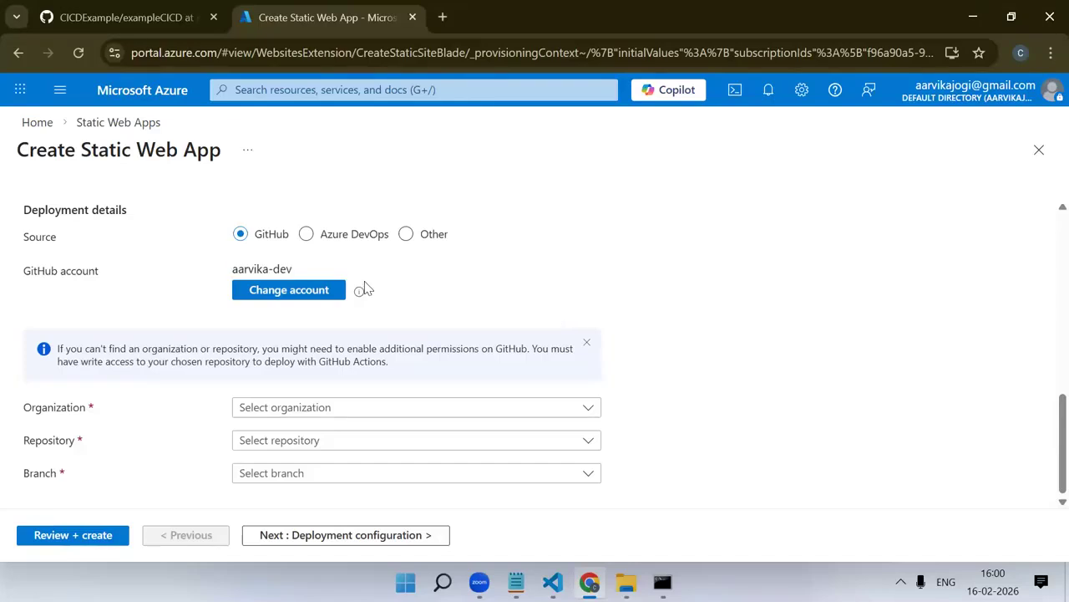
{"action": "left_click", "coordinate": [341, 411]}
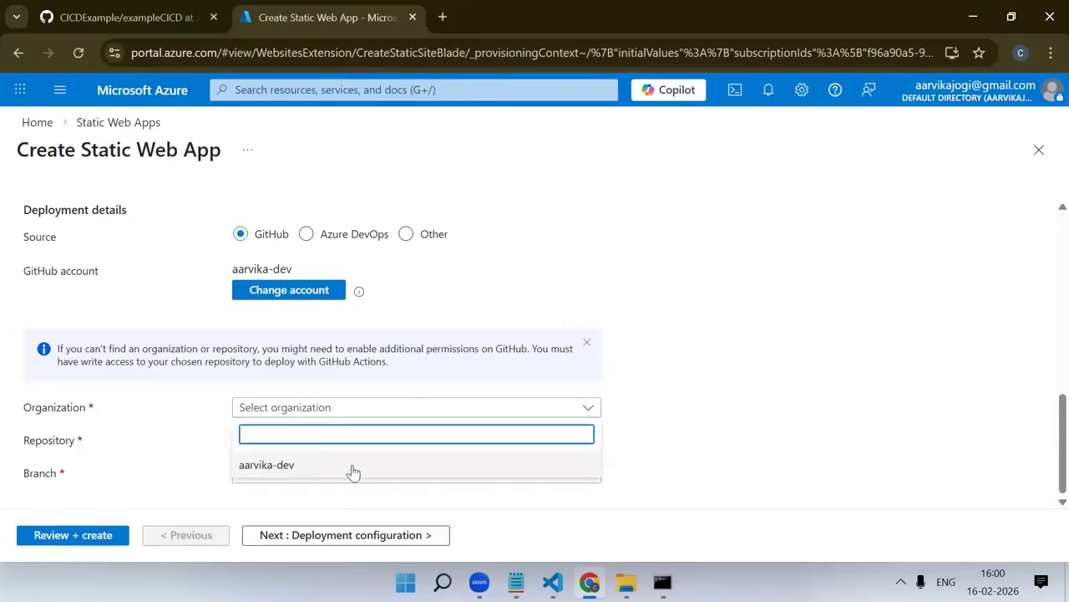
{"action": "left_click", "coordinate": [353, 466]}
Compare the repositories offered for deployment with those listed on the GitHub profile page
{"action": "left_click", "coordinate": [292, 445]}
{"action": "scroll", "coordinate": [336, 501], "scroll_direction": "down", "scroll_amount": 1}
{"action": "left_click", "coordinate": [102, 7]}
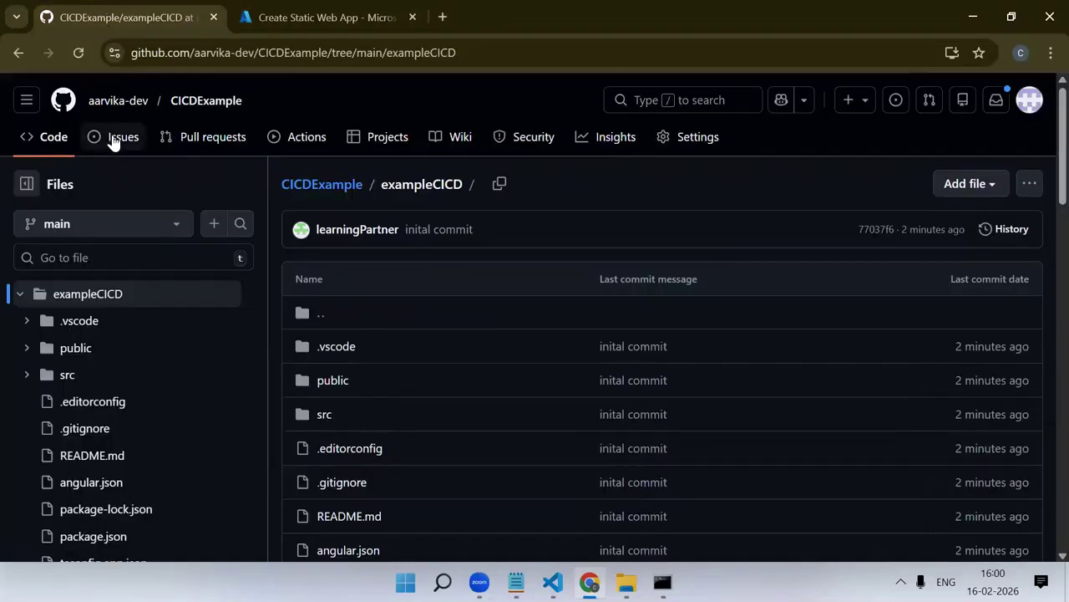
{"action": "left_click", "coordinate": [159, 102]}
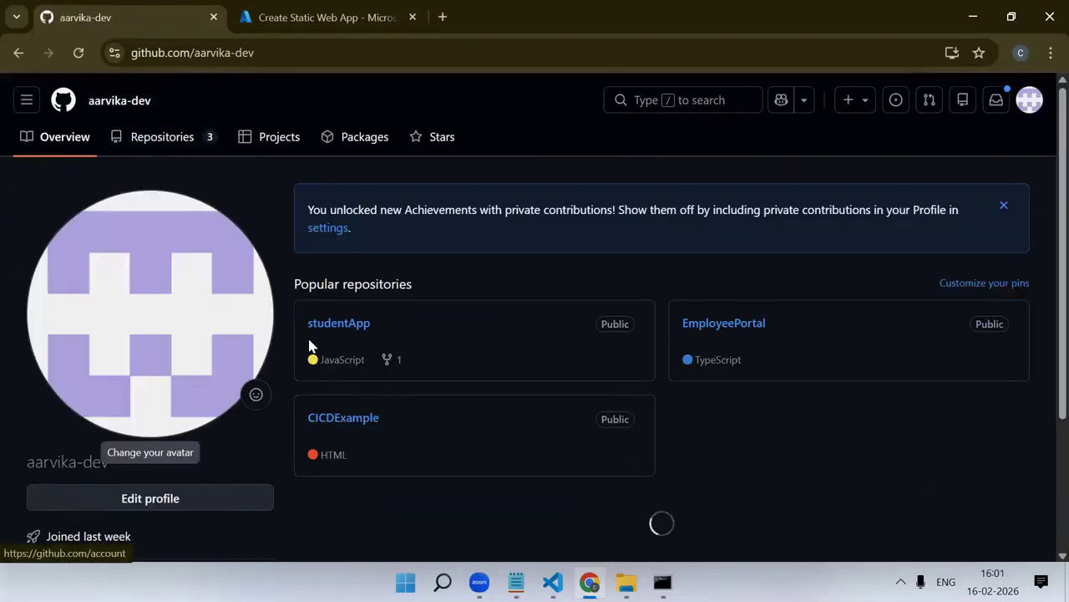
{"action": "scroll", "coordinate": [791, 359], "scroll_direction": "down", "scroll_amount": 1}
{"action": "left_click", "coordinate": [326, 17]}
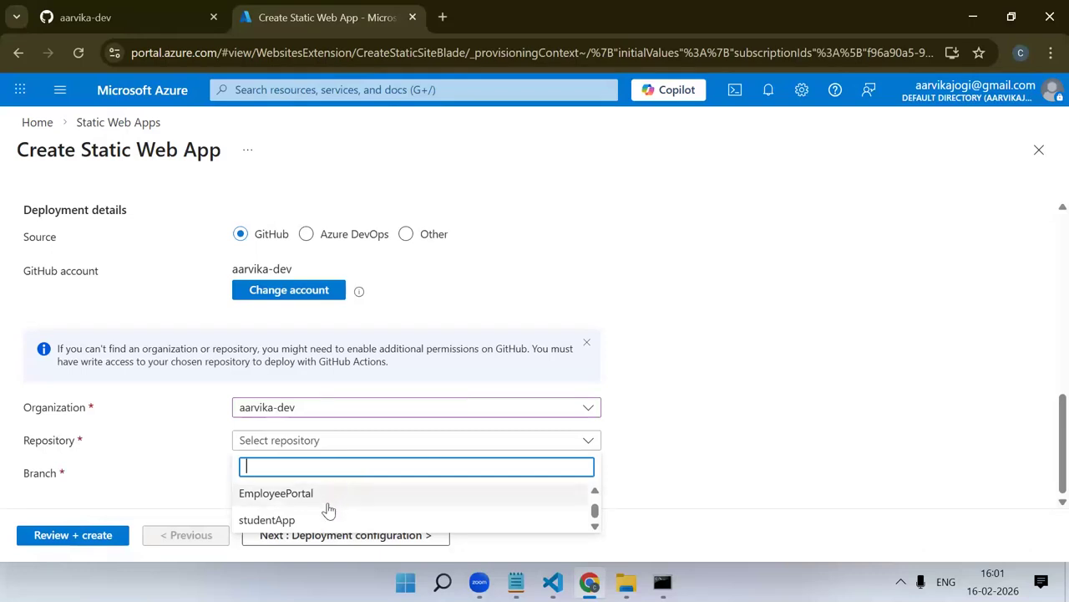
{"action": "scroll", "coordinate": [327, 508], "scroll_direction": "up", "scroll_amount": 2}
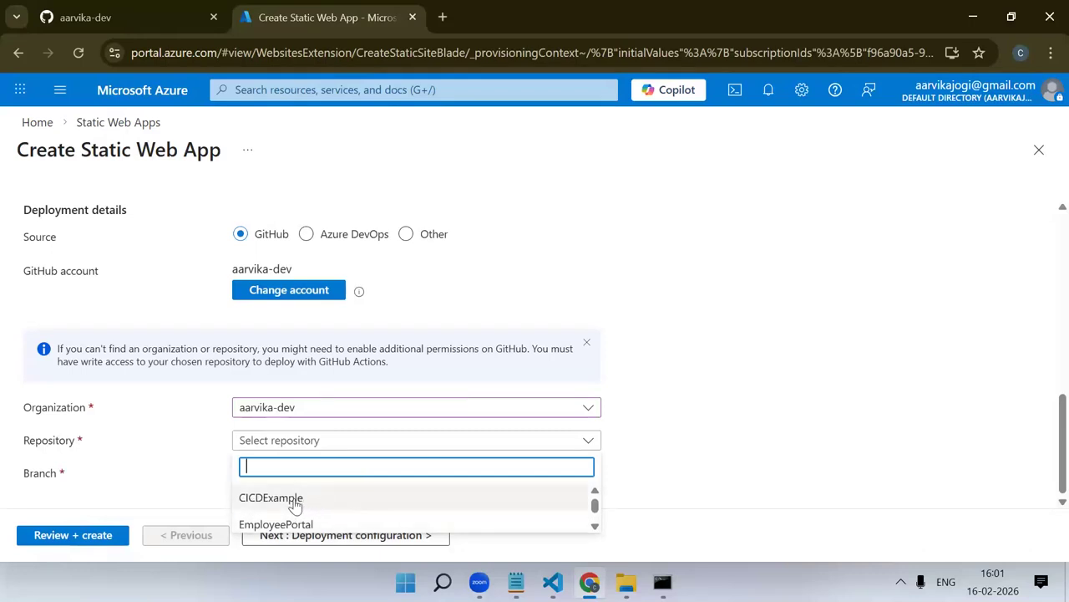
{"action": "left_click", "coordinate": [722, 480]}
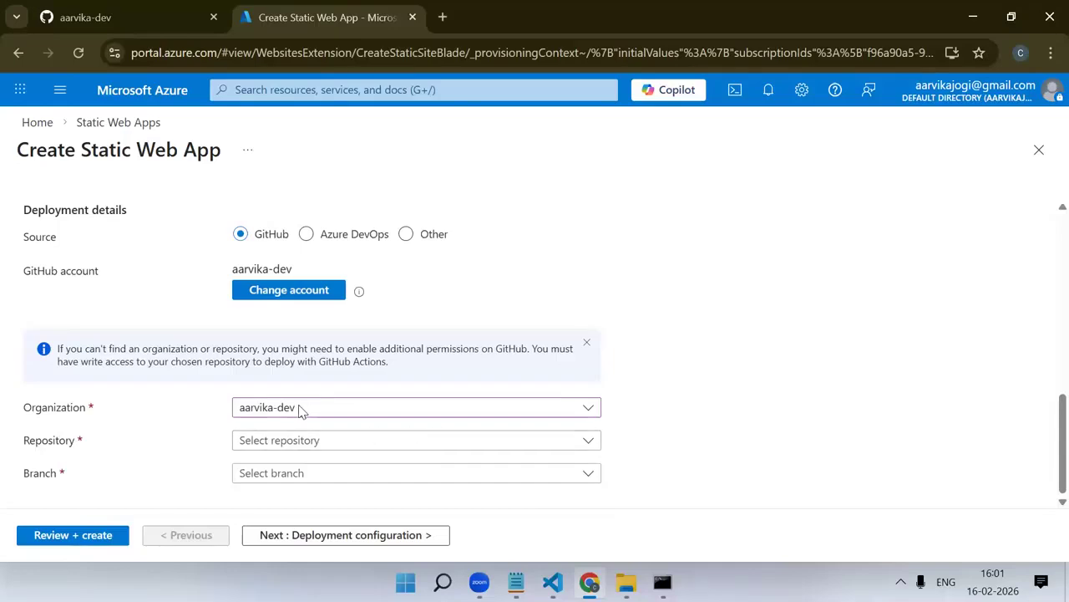
Select the CICDExample repository for deployment and check which branches it offers
{"action": "left_click", "coordinate": [352, 445]}
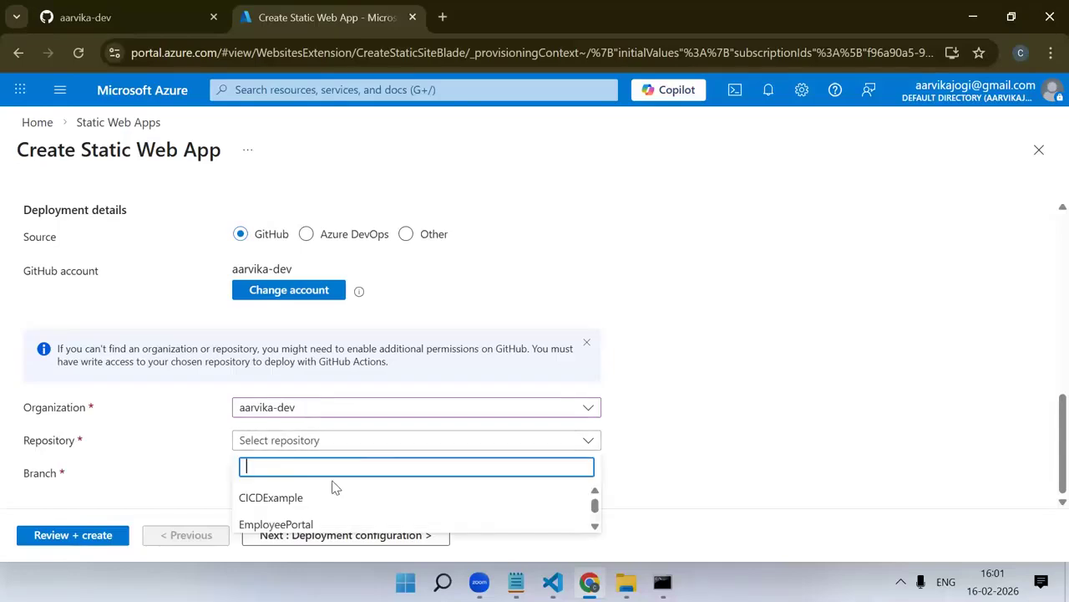
{"action": "left_click", "coordinate": [326, 498]}
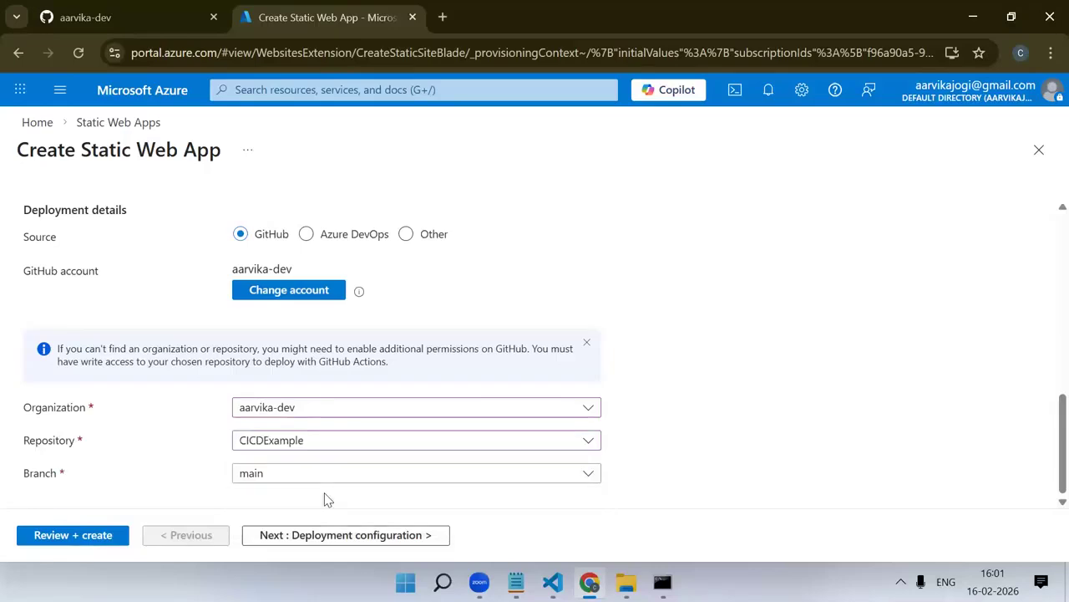
{"action": "left_click", "coordinate": [313, 479]}
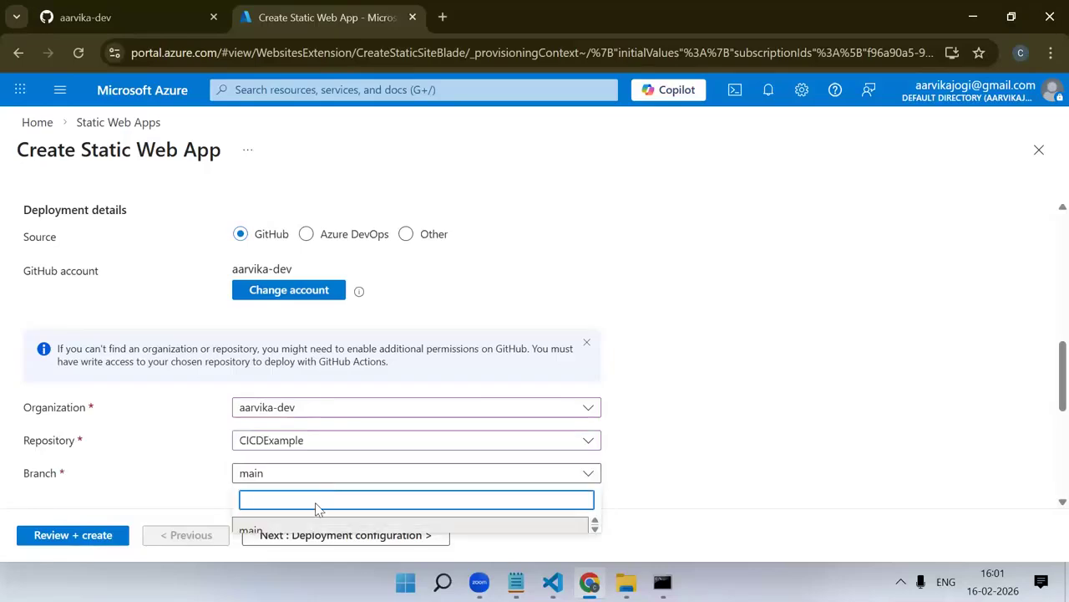
{"action": "left_click", "coordinate": [722, 463]}
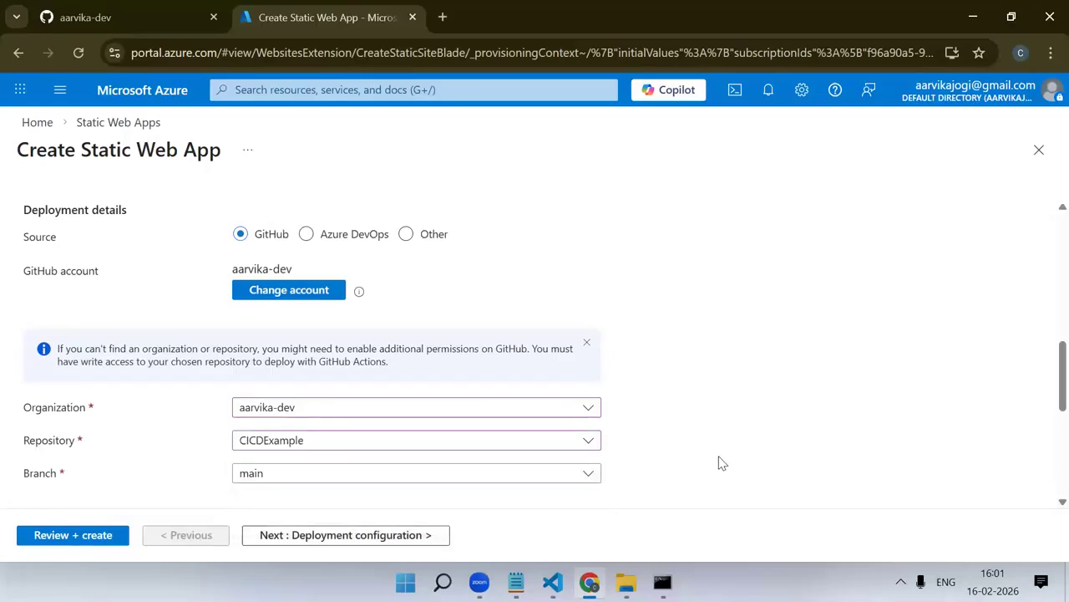
{"action": "left_click", "coordinate": [399, 475]}
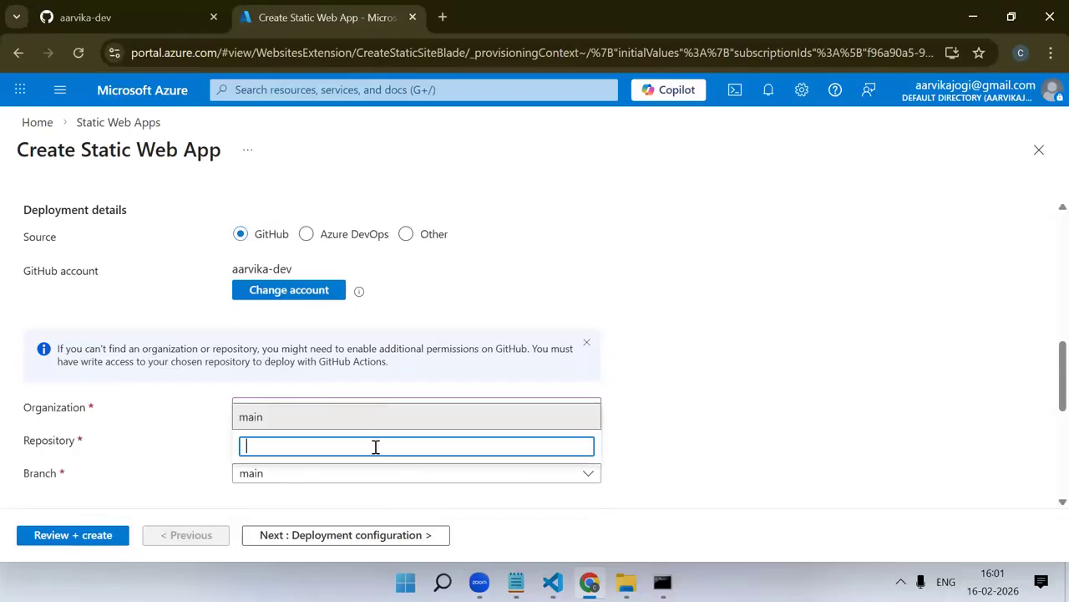
{"action": "left_click", "coordinate": [730, 435]}
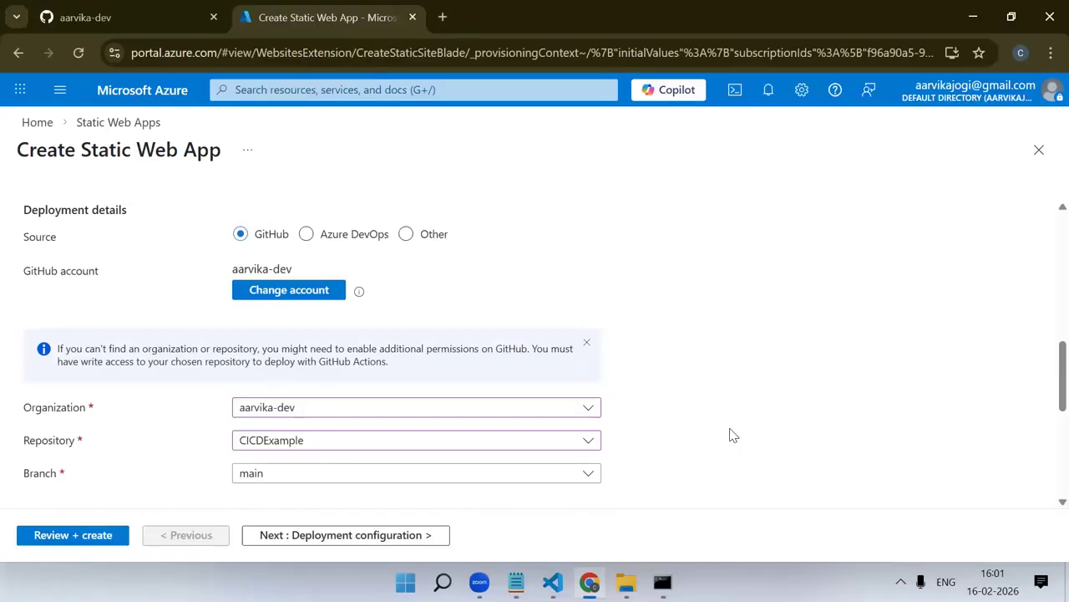
Choose main as the branch that triggers deployment of the static web app
{"action": "scroll", "coordinate": [729, 481], "scroll_direction": "down", "scroll_amount": 2}
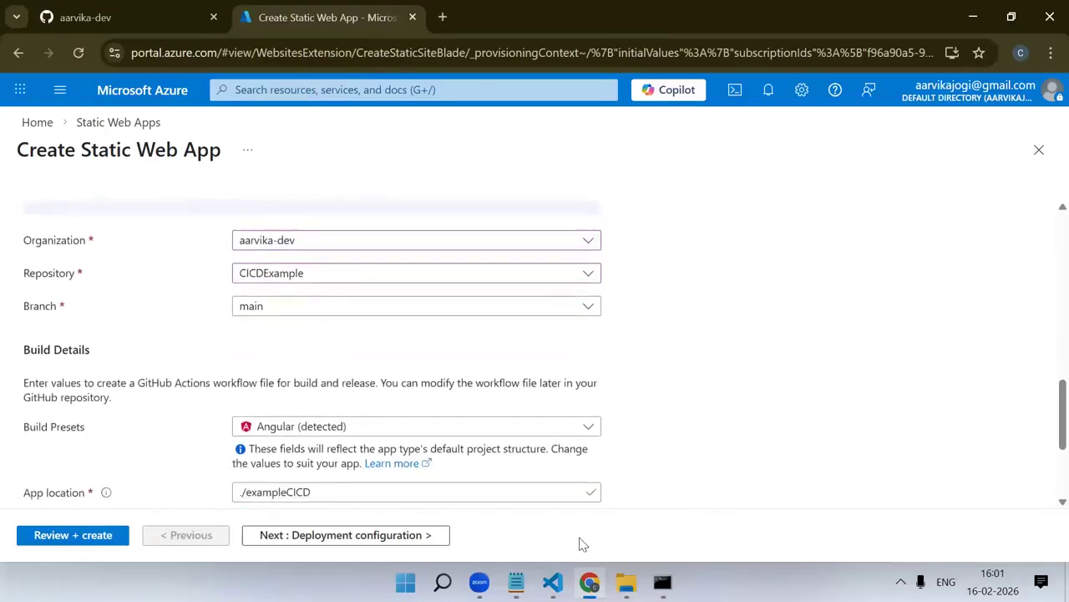
{"action": "scroll", "coordinate": [356, 403], "scroll_direction": "up", "scroll_amount": 1}
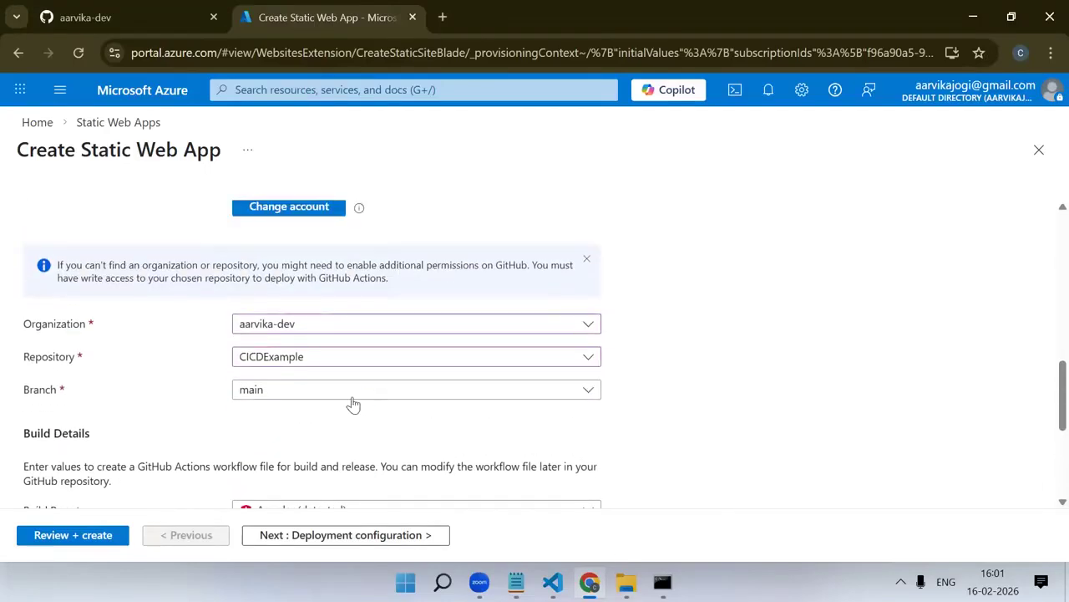
{"action": "left_click", "coordinate": [274, 389]}
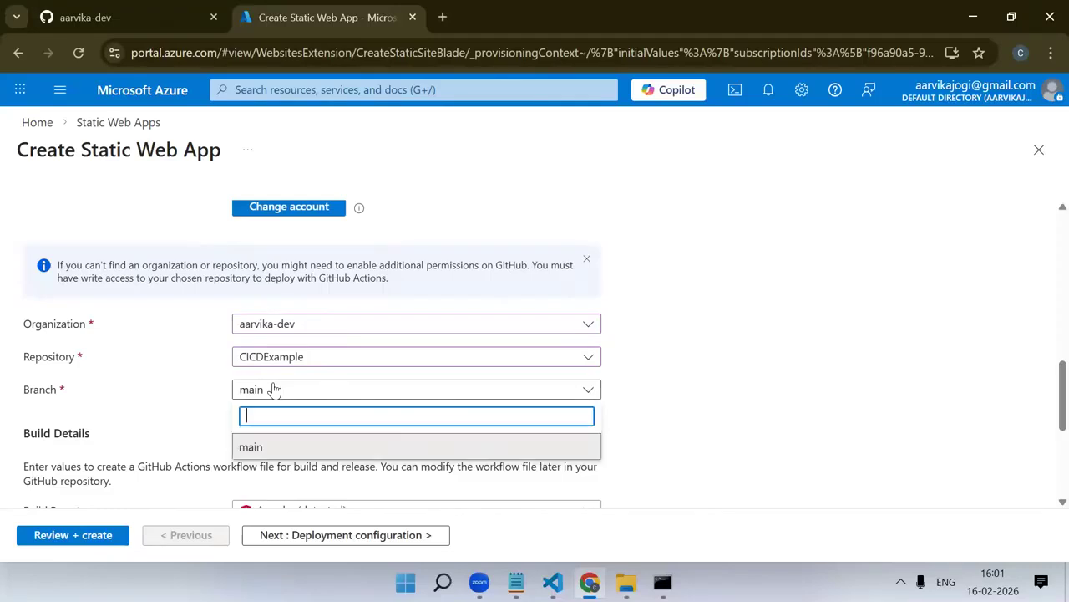
{"action": "left_click", "coordinate": [271, 449]}
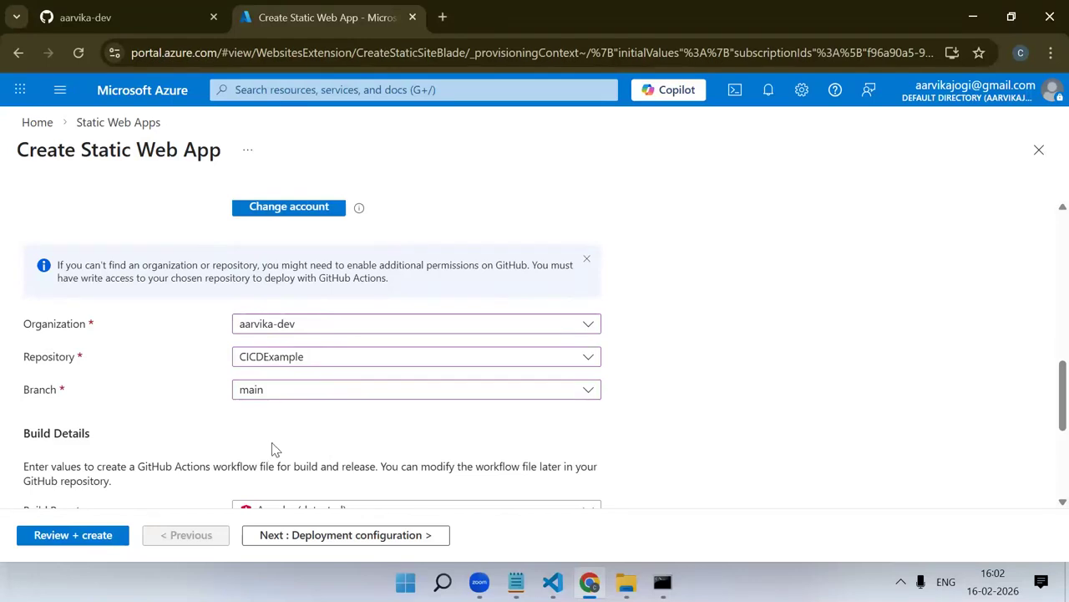
{"action": "scroll", "coordinate": [279, 448], "scroll_direction": "down", "scroll_amount": 1}
{"action": "left_click", "coordinate": [283, 307]}
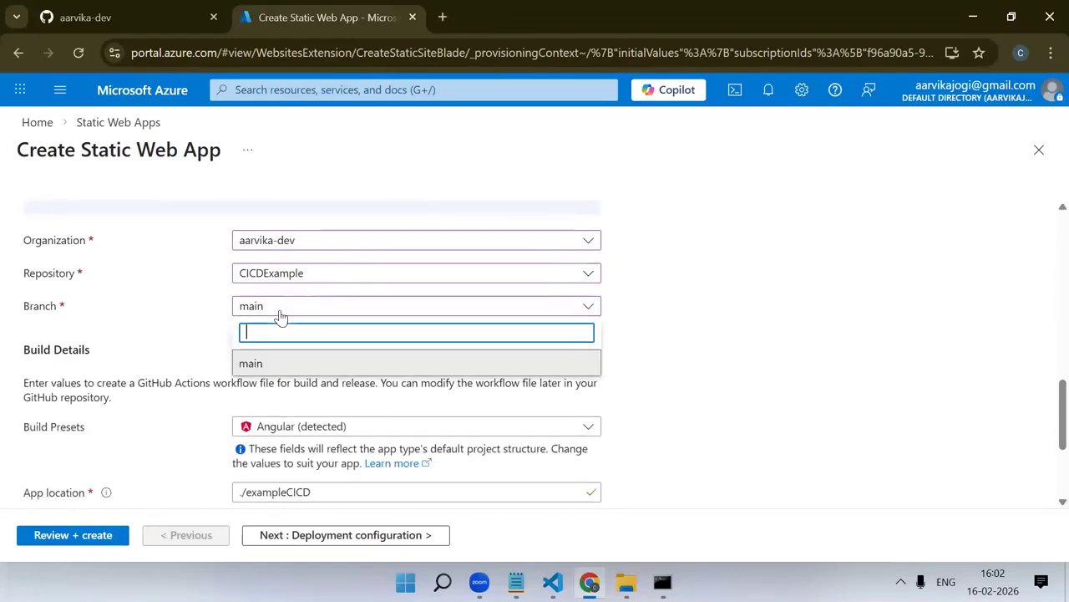
{"action": "left_click", "coordinate": [276, 362]}
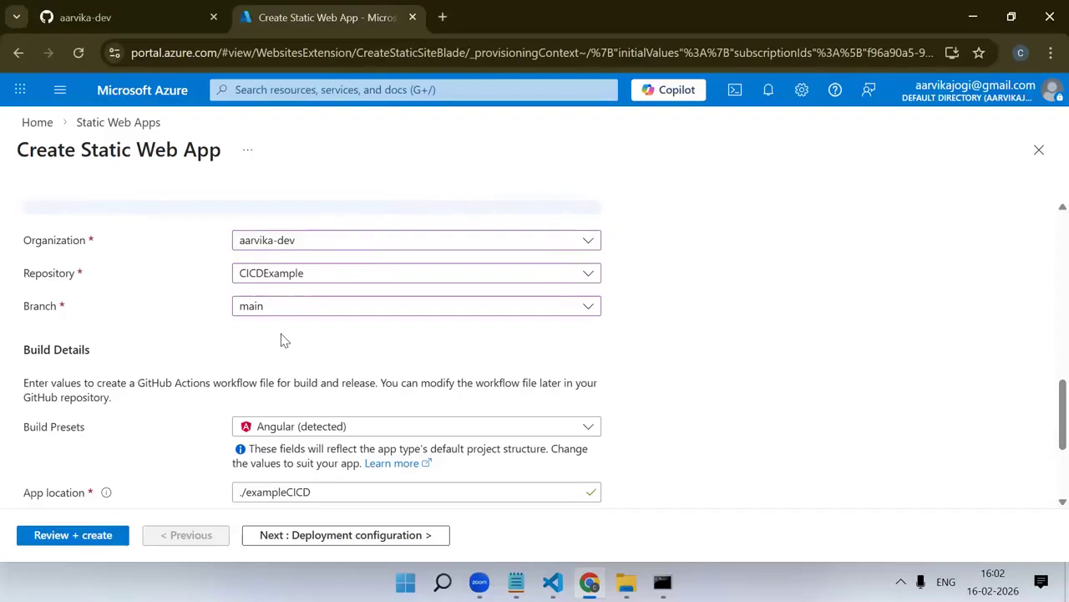
{"action": "scroll", "coordinate": [282, 359], "scroll_direction": "down", "scroll_amount": 1}
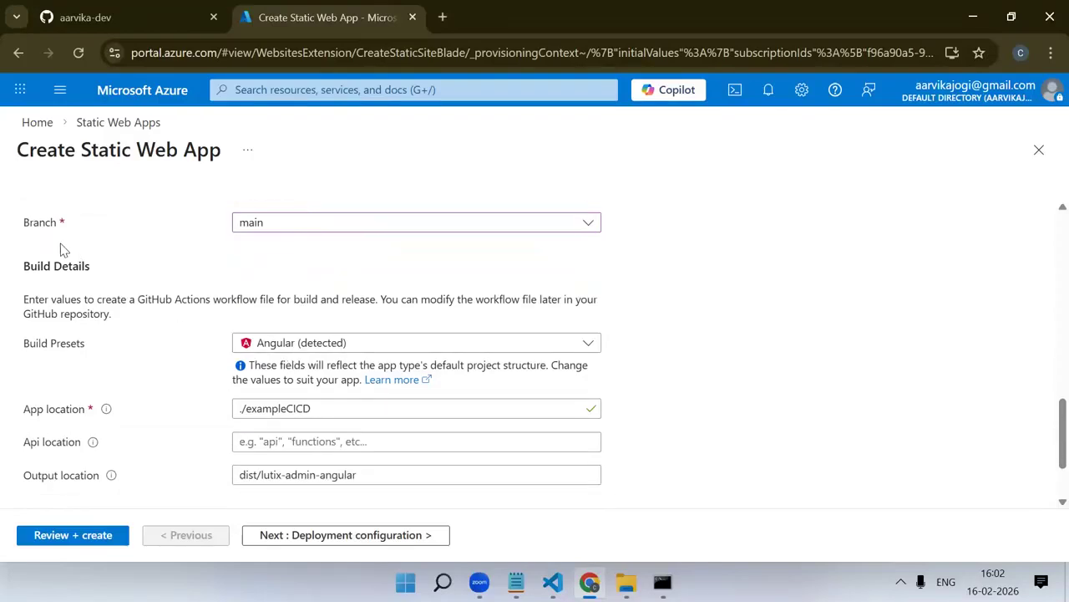
{"action": "left_click", "coordinate": [278, 232]}
{"action": "left_click", "coordinate": [280, 279]}
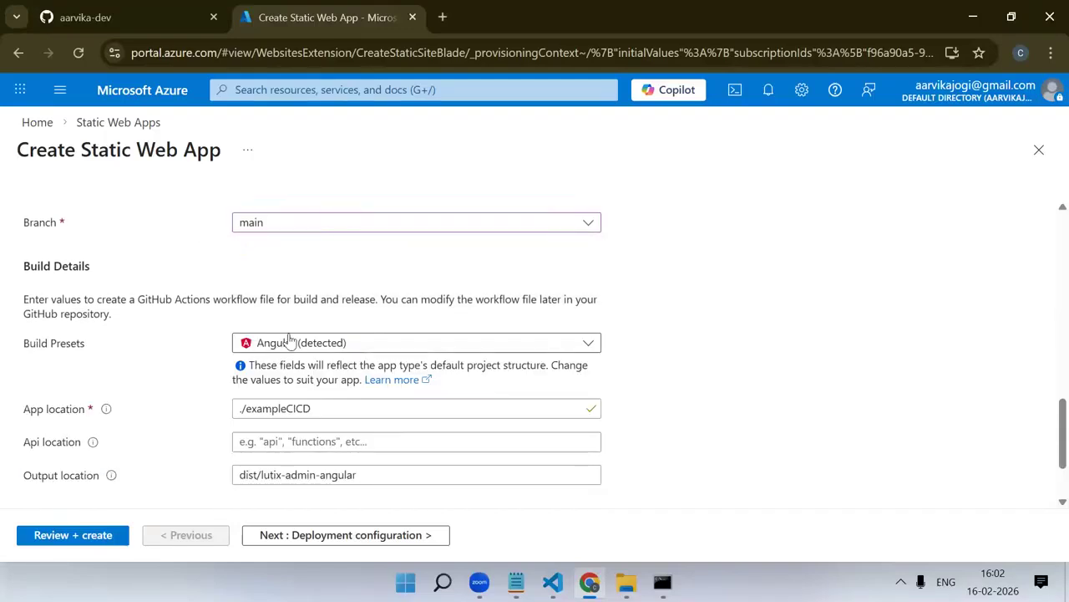
Review the Angular build details, checking the app location, API location and output location values
{"action": "scroll", "coordinate": [96, 298], "scroll_direction": "down", "scroll_amount": 1}
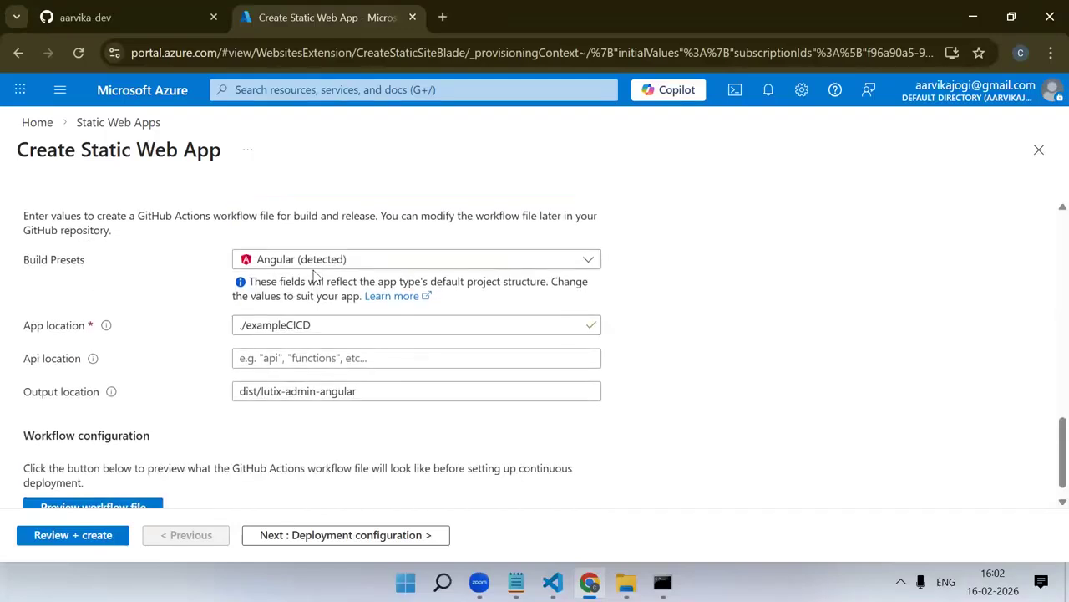
{"action": "left_click", "coordinate": [318, 325]}
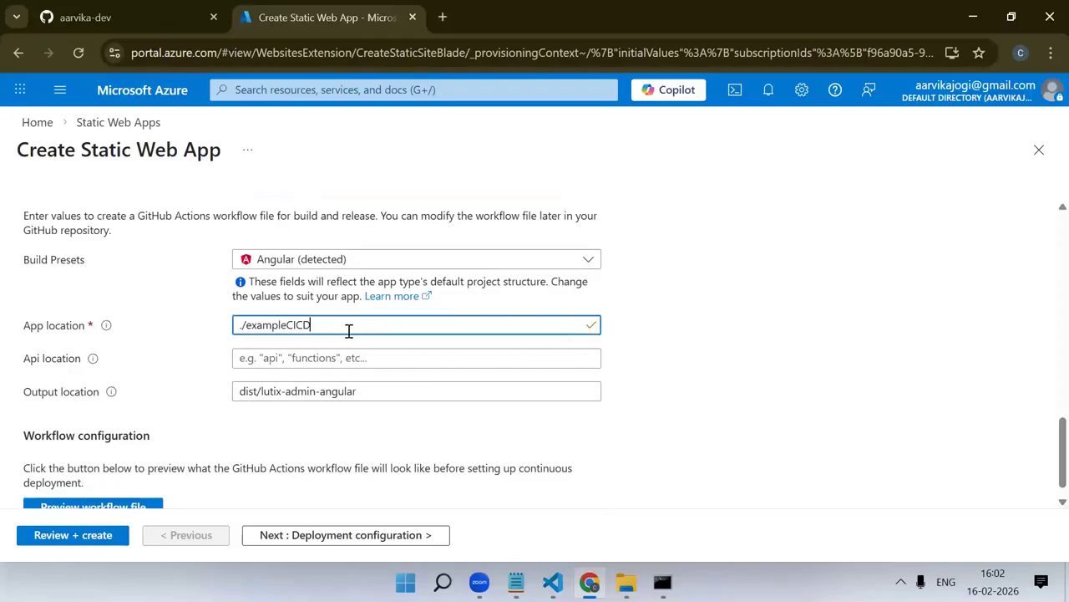
{"action": "left_click", "coordinate": [303, 358]}
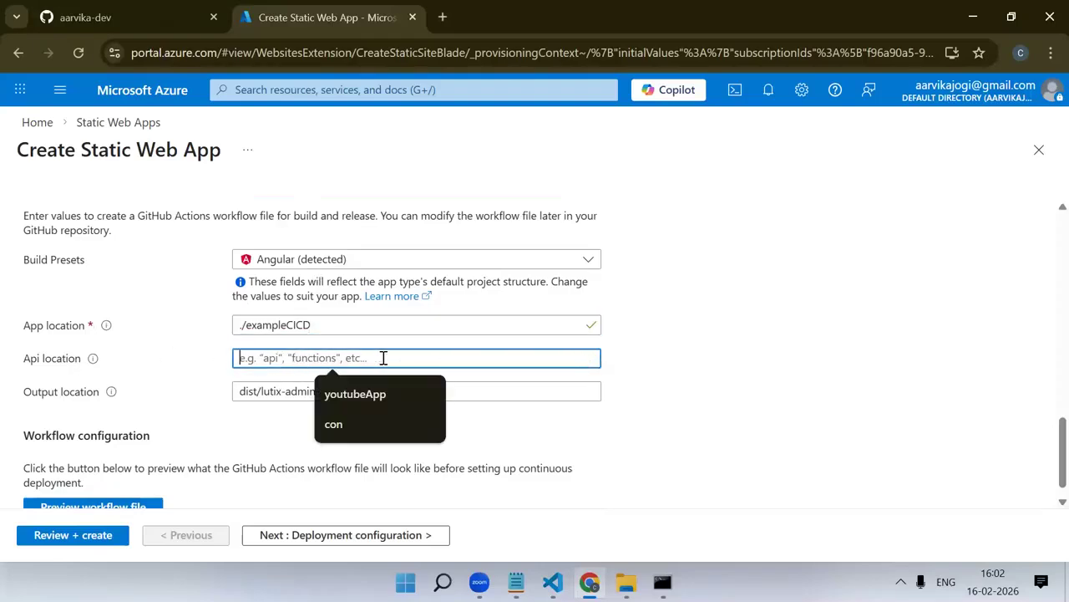
{"action": "key", "text": "Escape"}
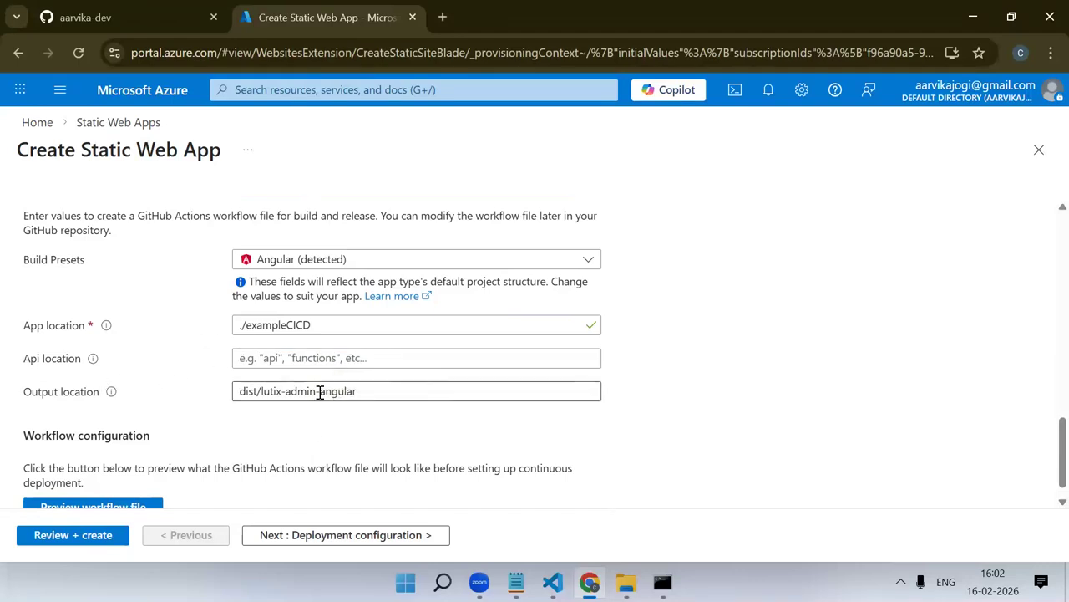
{"action": "left_click_drag", "start_coordinate": [405, 390], "coordinate": [226, 390]}
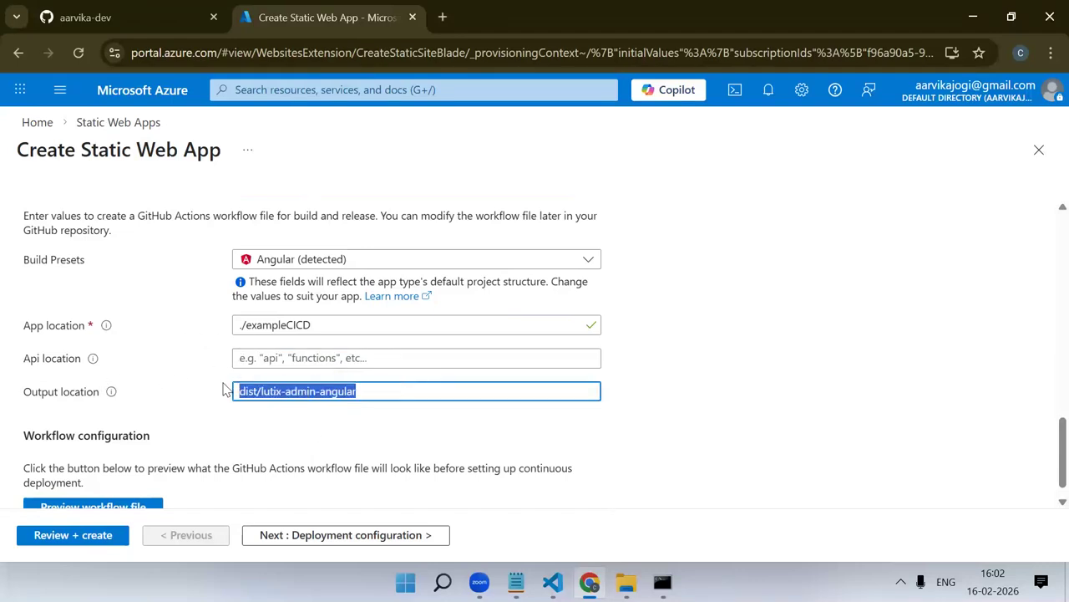
{"action": "left_click", "coordinate": [267, 390]}
{"action": "double_click", "coordinate": [263, 391]}
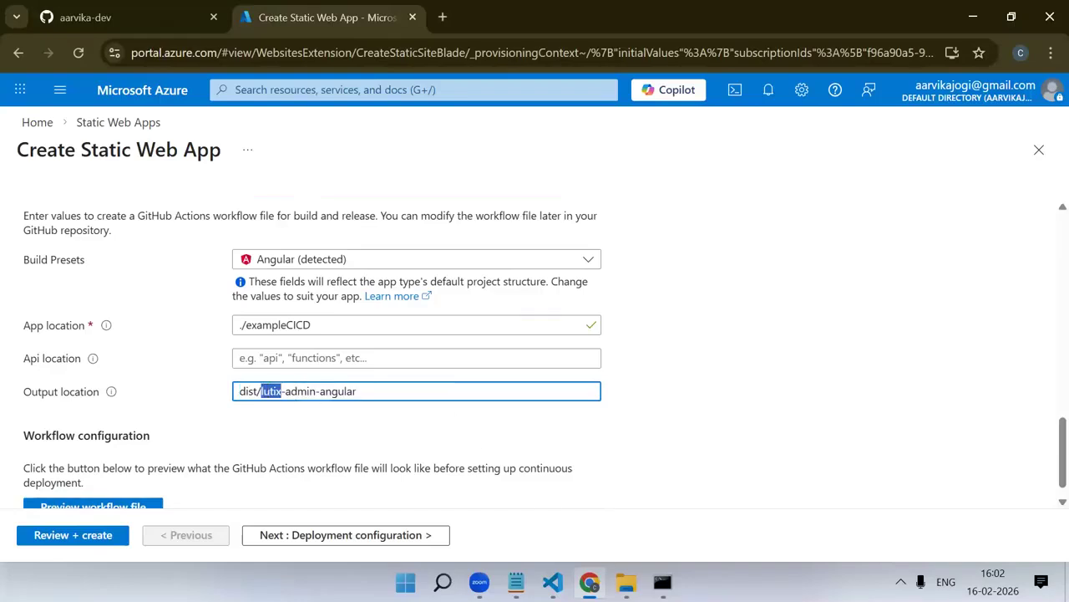
Switch to VS Code and copy the exampleCICD project folder's name from the file explorer without renaming it
{"action": "mouse_move", "coordinate": [552, 582]}
{"action": "left_click", "coordinate": [696, 528]}
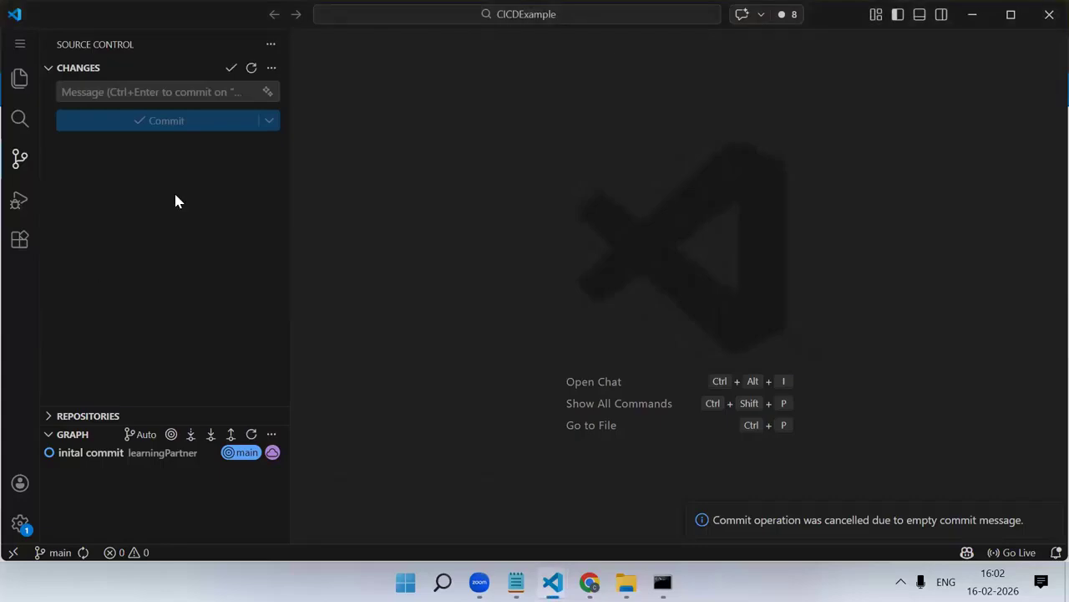
{"action": "left_click", "coordinate": [18, 81]}
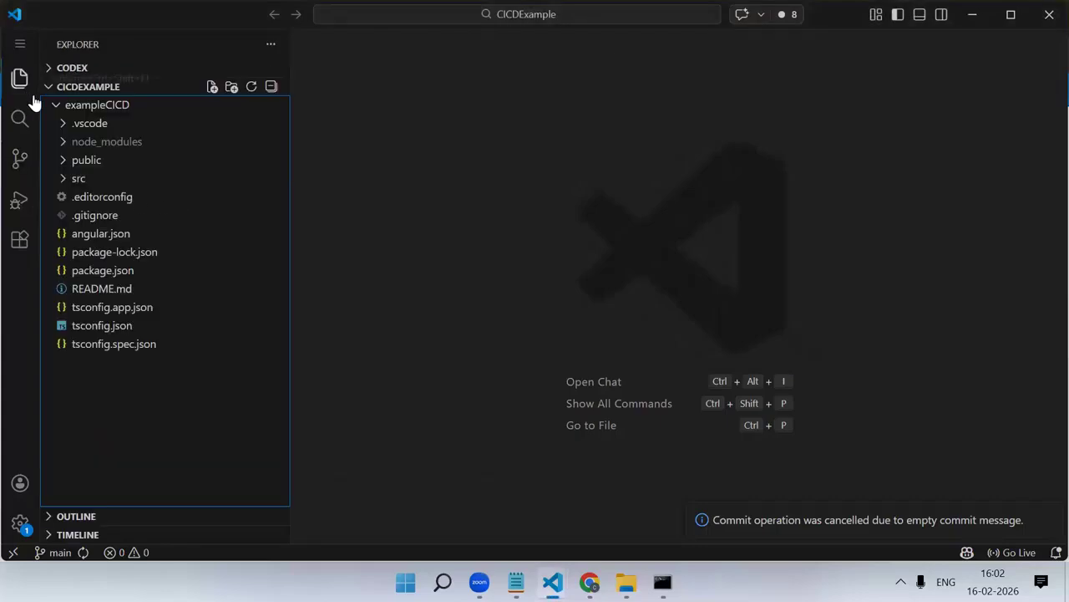
{"action": "left_click", "coordinate": [120, 111]}
{"action": "right_click", "coordinate": [119, 109]}
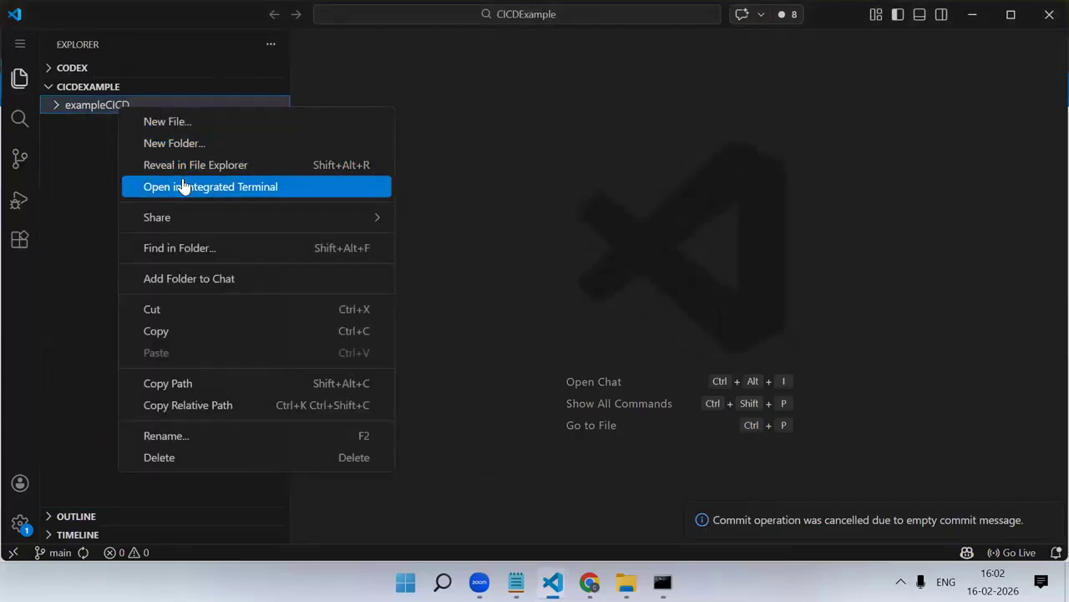
{"action": "left_click", "coordinate": [202, 433]}
{"action": "key", "text": "ctrl+c"}
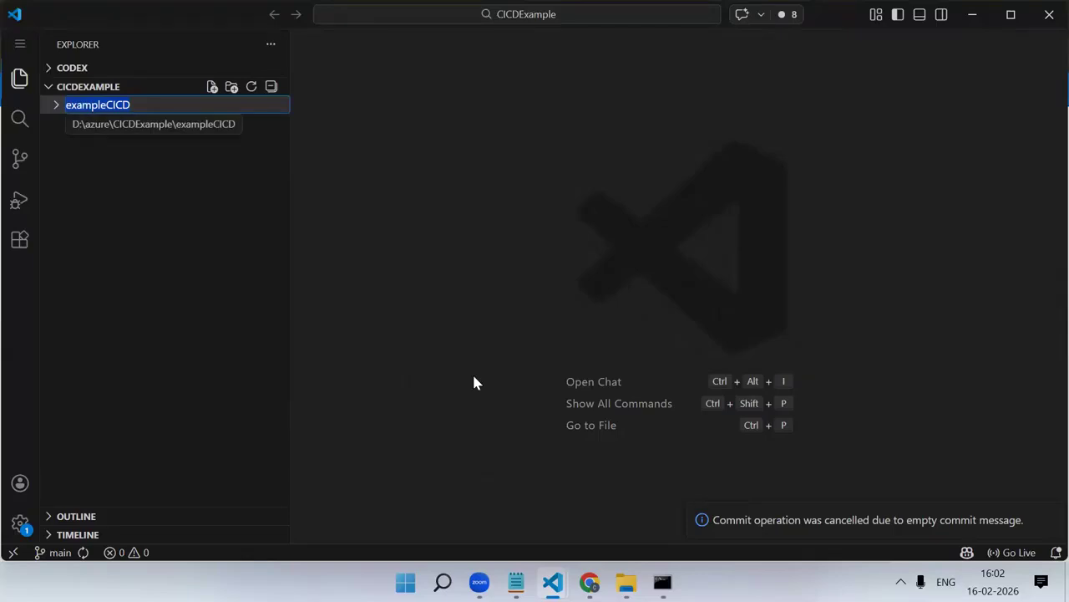
Return to the Azure portal and set the build output location to dist/exampleCICD
{"action": "key", "text": "alt+Tab"}
{"action": "left_click_drag", "start_coordinate": [397, 391], "coordinate": [263, 386]}
{"action": "key", "text": "ctrl+v"}
{"action": "left_click", "coordinate": [730, 444]}
Preview the GitHub Actions workflow file and examine its branch triggers, build job and app and output locations
{"action": "scroll", "coordinate": [725, 436], "scroll_direction": "down", "scroll_amount": 1}
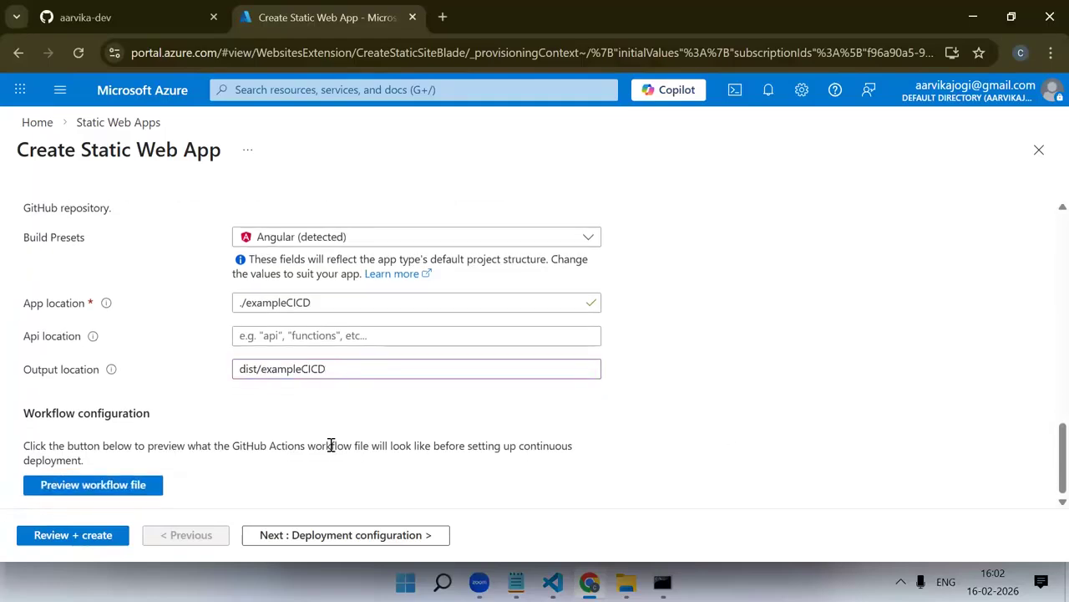
{"action": "left_click", "coordinate": [95, 486]}
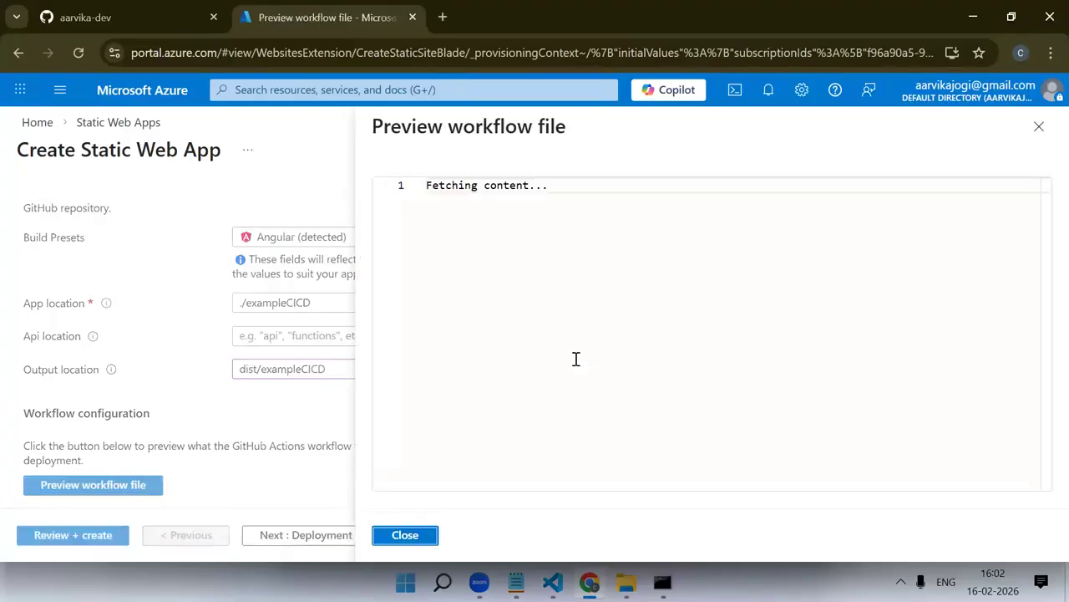
{"action": "scroll", "coordinate": [574, 359], "scroll_direction": "down", "scroll_amount": 3}
{"action": "scroll", "coordinate": [575, 359], "scroll_direction": "down", "scroll_amount": 1}
{"action": "scroll", "coordinate": [575, 361], "scroll_direction": "up", "scroll_amount": 4}
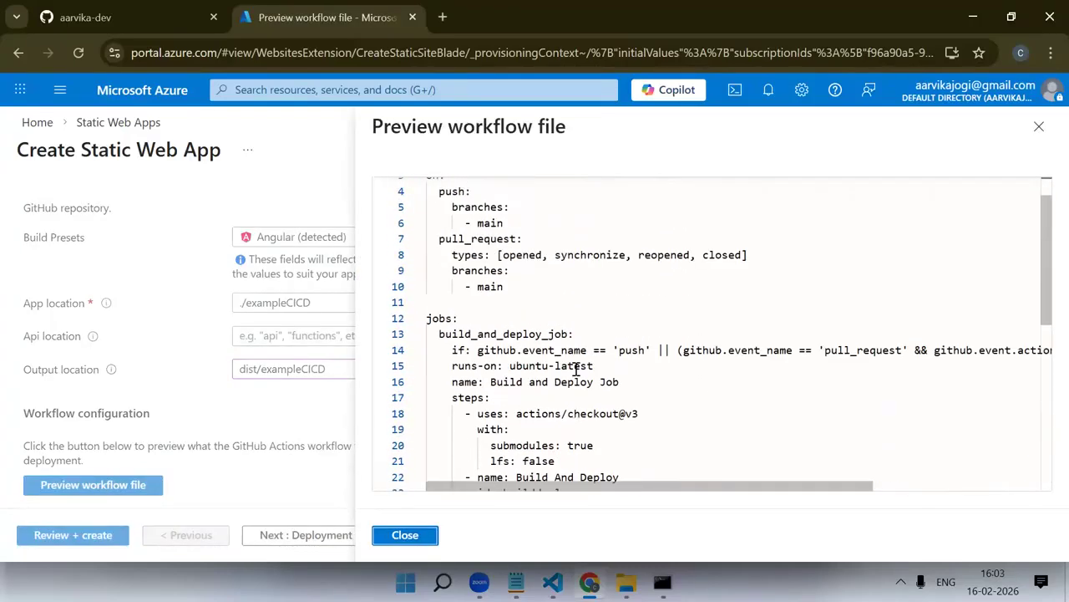
{"action": "scroll", "coordinate": [576, 369], "scroll_direction": "down", "scroll_amount": 3}
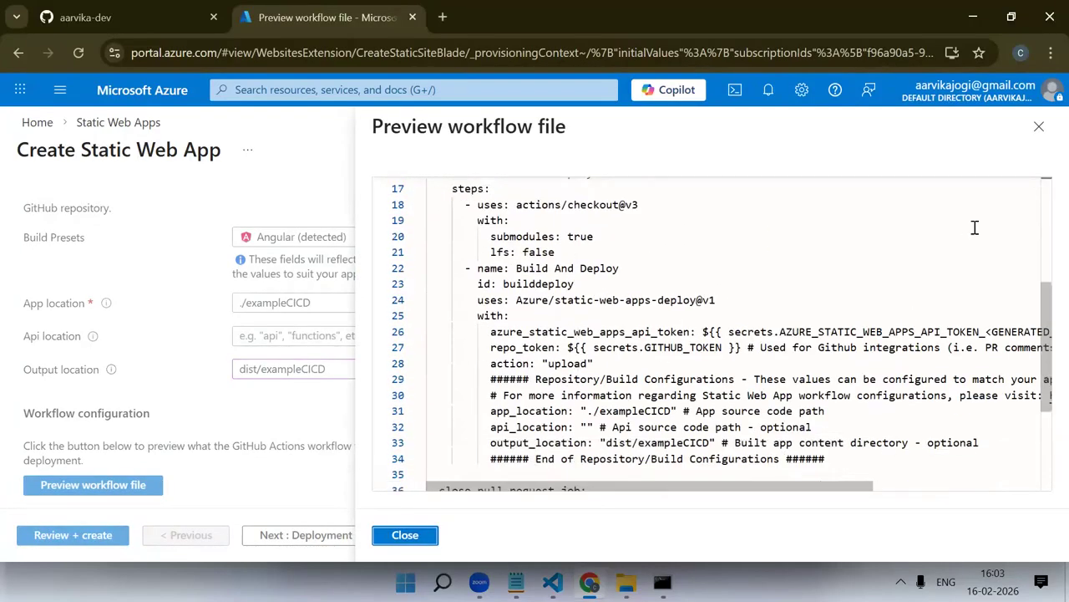
Close the workflow preview and check the Static Web App's creation summary, including its region
{"action": "left_click", "coordinate": [1038, 126]}
{"action": "left_click", "coordinate": [83, 536]}
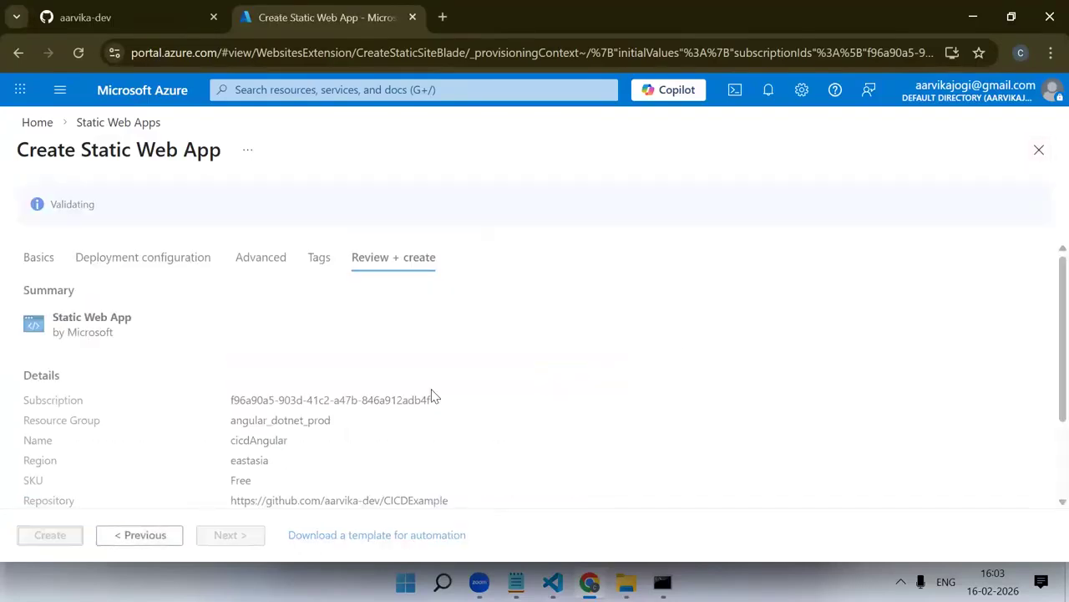
{"action": "scroll", "coordinate": [368, 406], "scroll_direction": "down", "scroll_amount": 2}
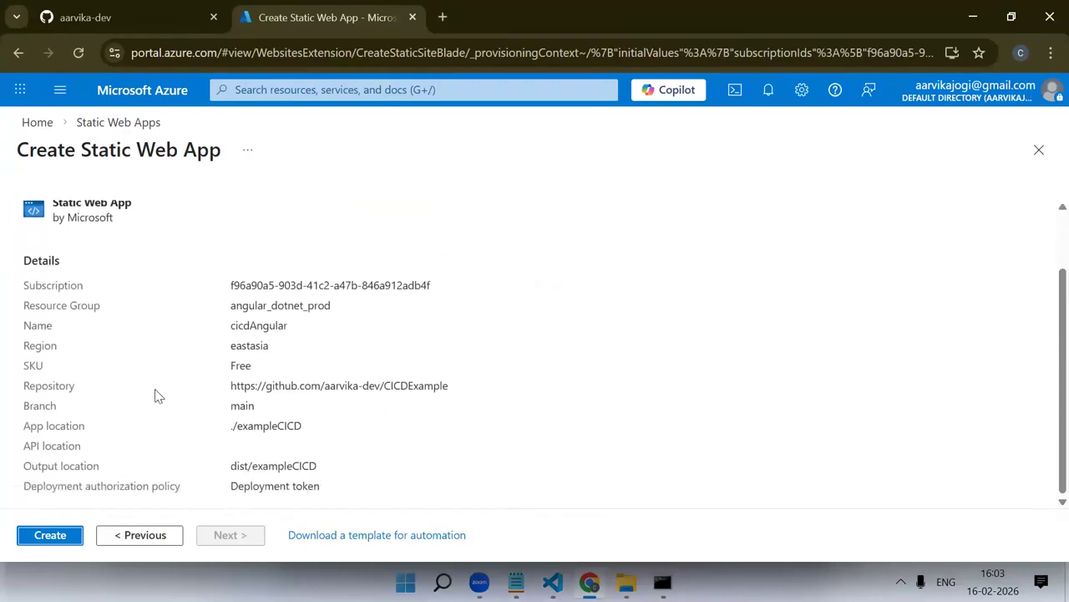
{"action": "double_click", "coordinate": [247, 345]}
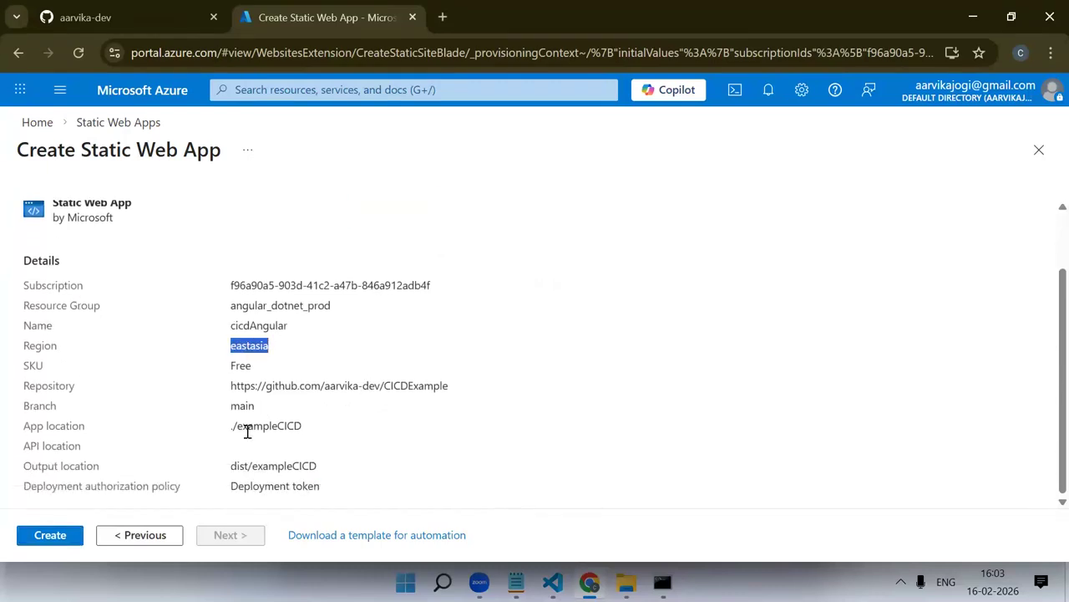
Go back to the advanced settings and search the Azure Functions API and staging region list for "ce" and "In"
{"action": "left_click", "coordinate": [168, 538]}
{"action": "left_click", "coordinate": [194, 539]}
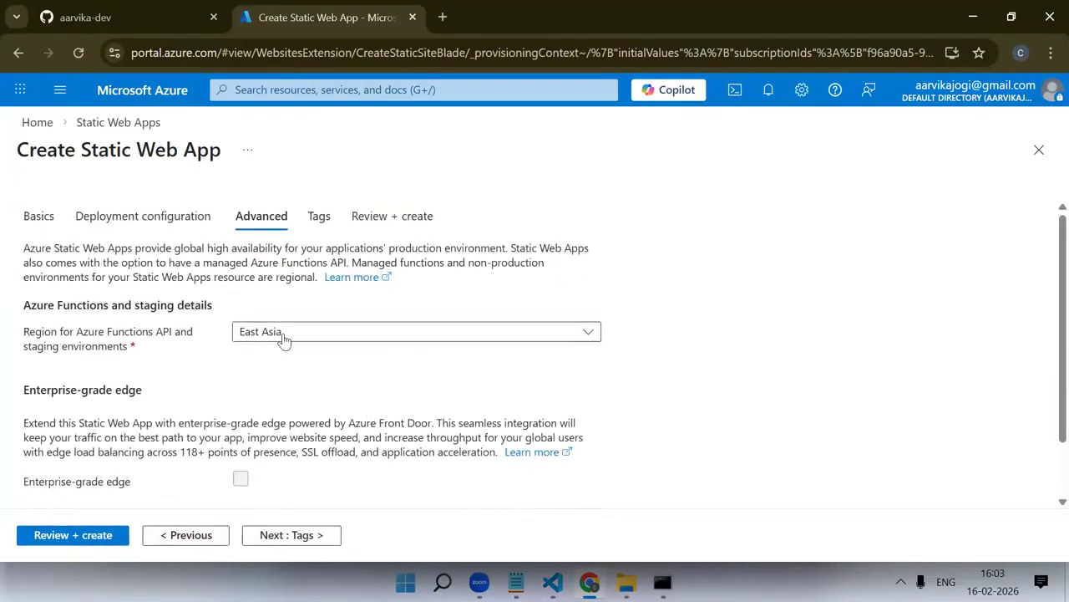
{"action": "left_click", "coordinate": [279, 335]}
{"action": "type", "text": "ce"}
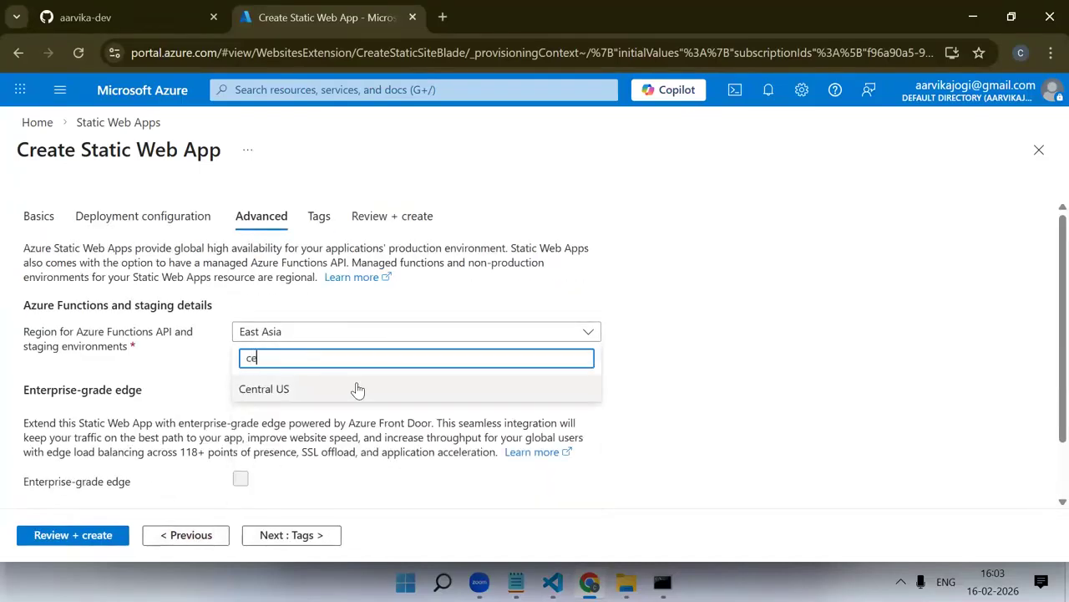
{"action": "key", "text": "ctrl+a"}
{"action": "type", "text": "In"}
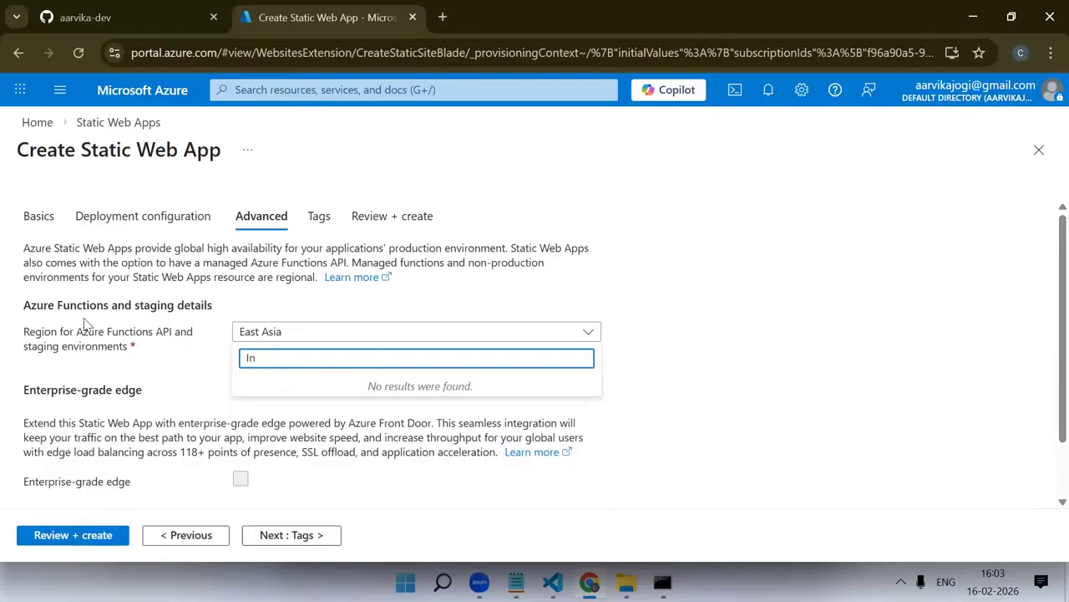
{"action": "left_click", "coordinate": [332, 444]}
Return to the basic settings and recheck the resource group, hosting region, app name, GitHub source and build locations
{"action": "left_click", "coordinate": [201, 536]}
{"action": "left_click", "coordinate": [208, 537]}
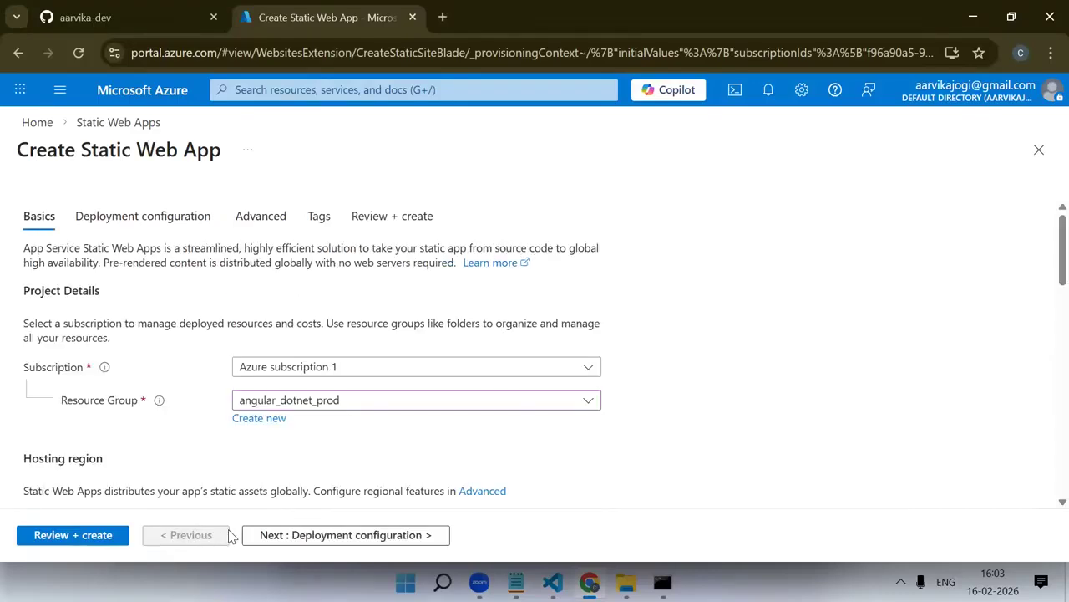
{"action": "scroll", "coordinate": [443, 432], "scroll_direction": "down", "scroll_amount": 15}
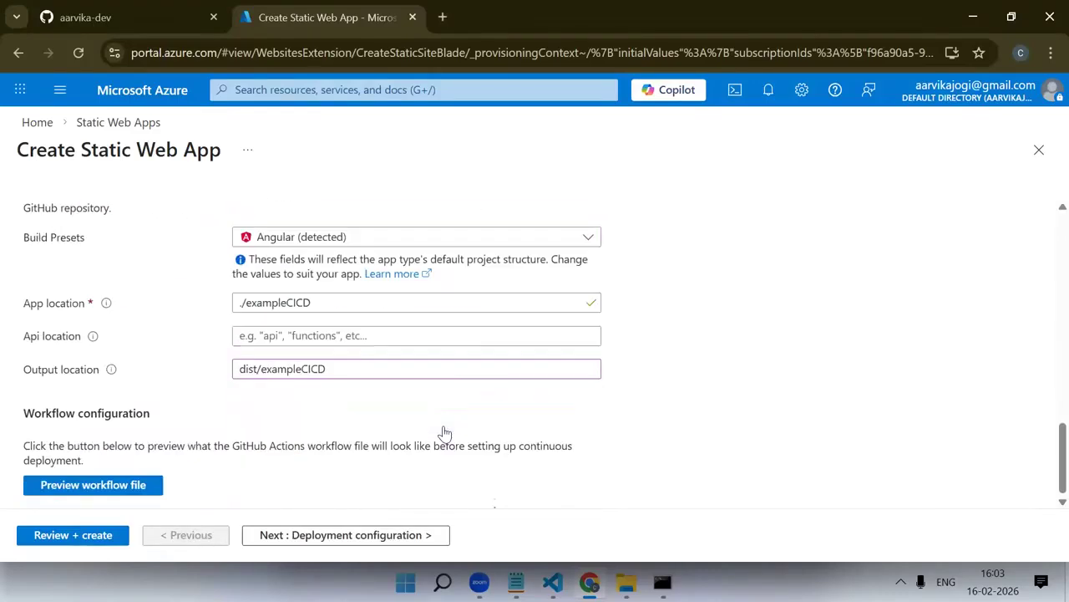
{"action": "scroll", "coordinate": [443, 432], "scroll_direction": "up", "scroll_amount": 4}
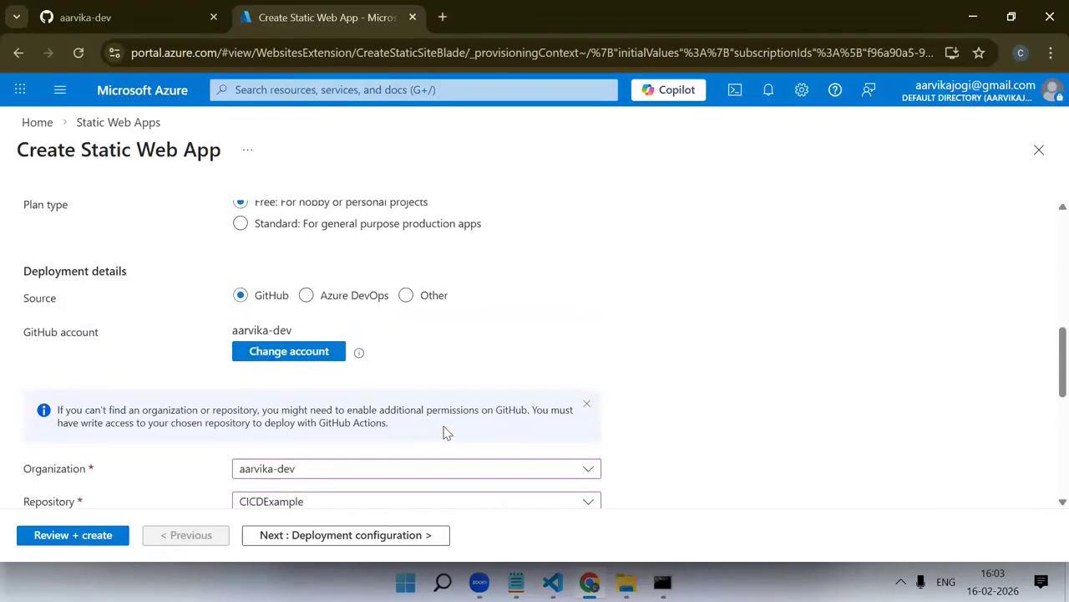
{"action": "scroll", "coordinate": [443, 432], "scroll_direction": "up", "scroll_amount": 10}
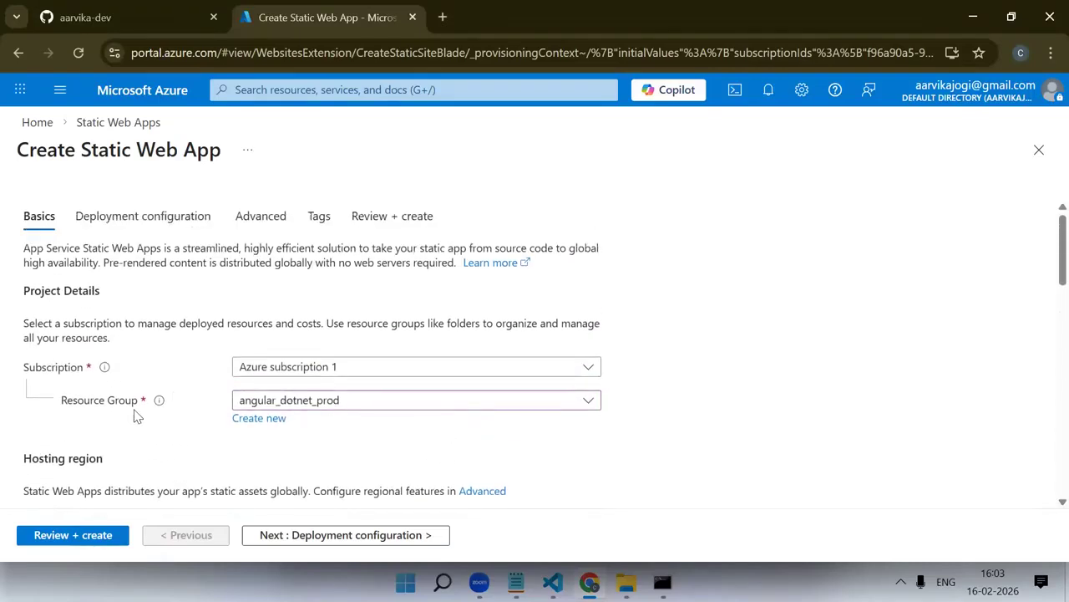
{"action": "scroll", "coordinate": [470, 438], "scroll_direction": "down", "scroll_amount": 7}
{"action": "scroll", "coordinate": [156, 371], "scroll_direction": "up", "scroll_amount": 6}
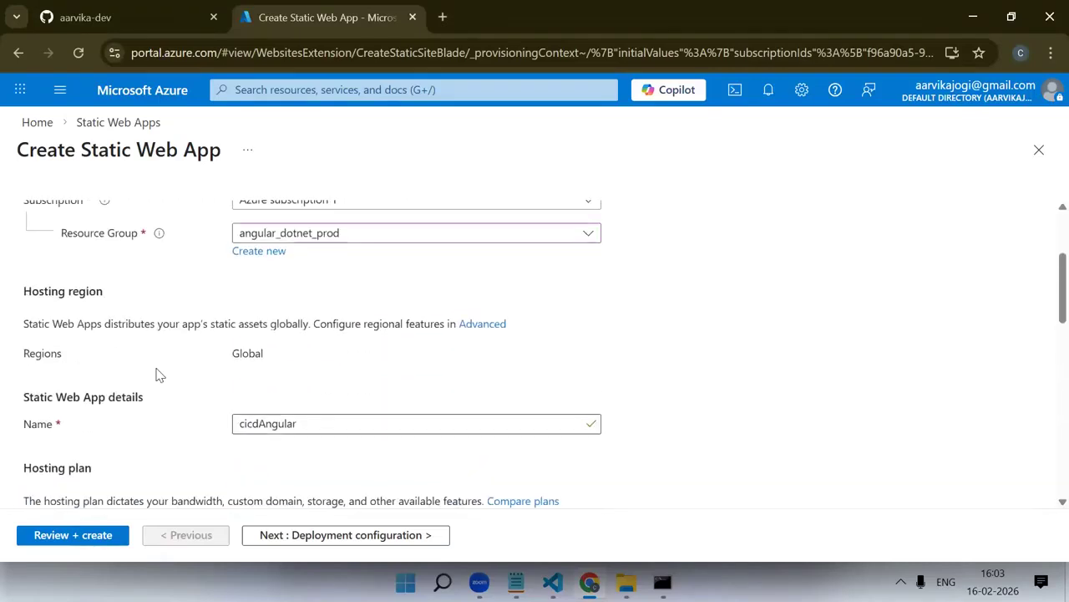
{"action": "scroll", "coordinate": [187, 323], "scroll_direction": "up", "scroll_amount": 1}
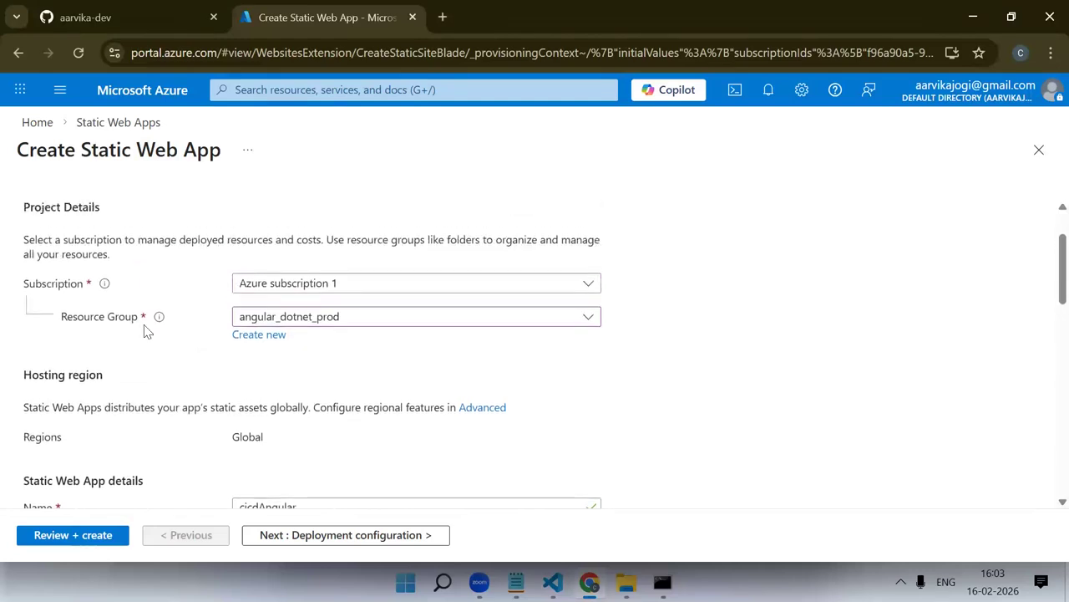
{"action": "scroll", "coordinate": [174, 348], "scroll_direction": "down", "scroll_amount": 10}
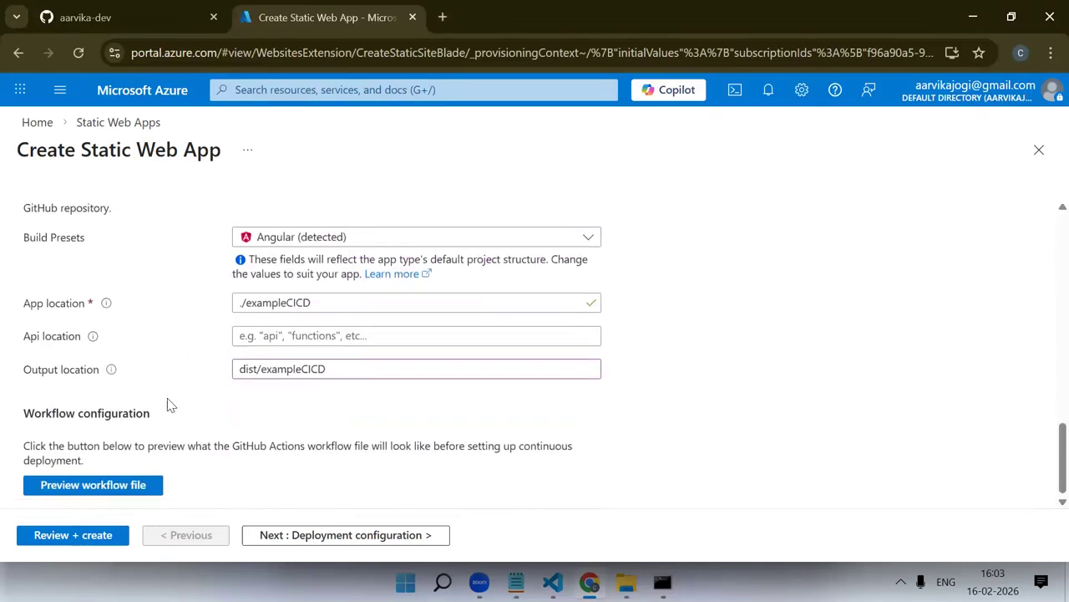
{"action": "left_click", "coordinate": [300, 335]}
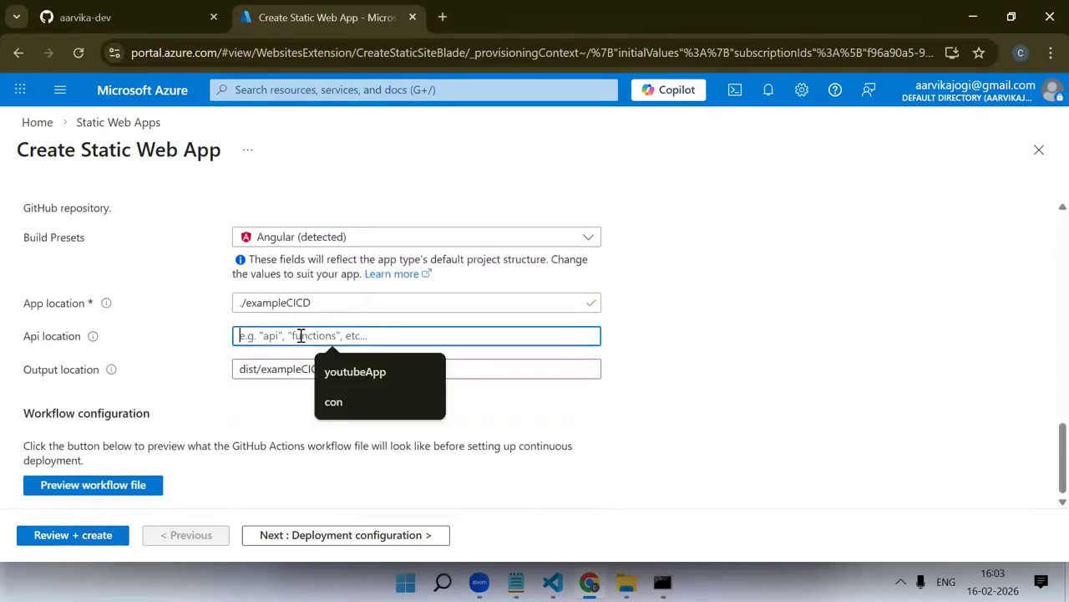
{"action": "left_click", "coordinate": [150, 402]}
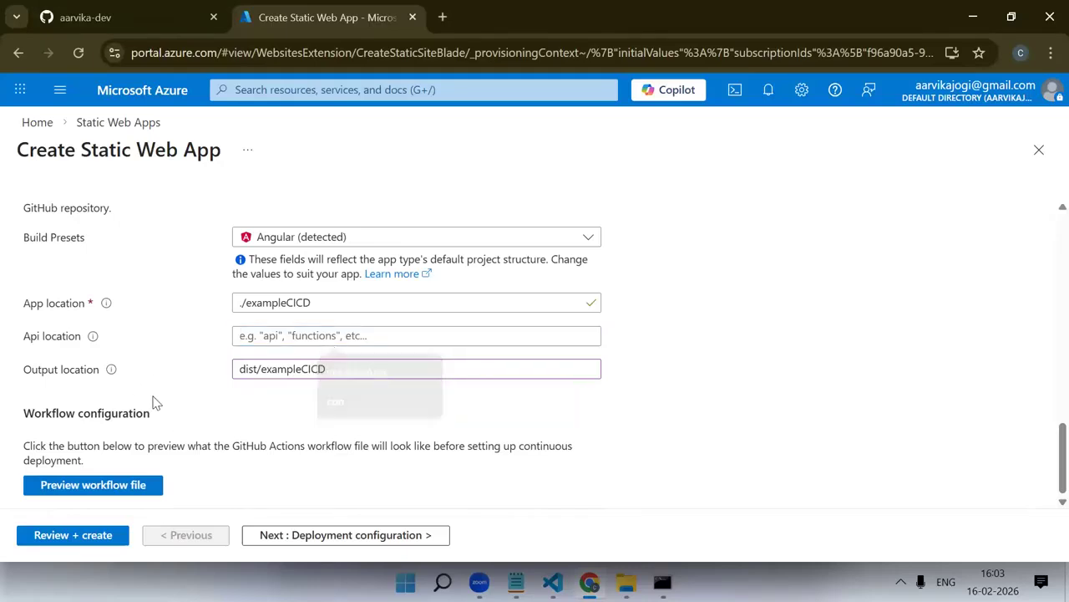
Review the final summary and create the cicdAngular static web app
{"action": "left_click", "coordinate": [123, 535]}
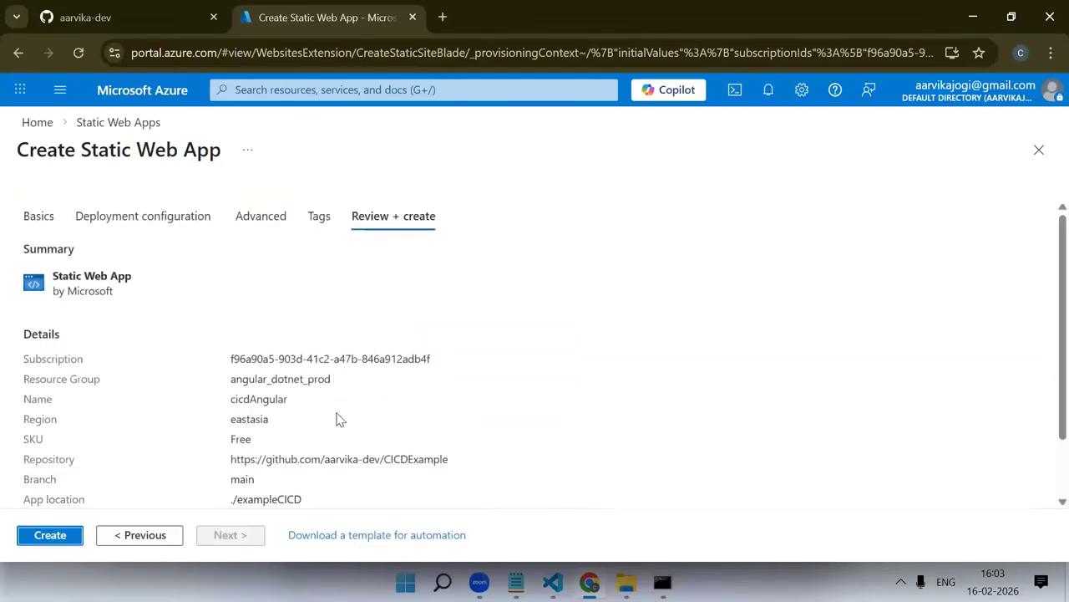
{"action": "scroll", "coordinate": [341, 420], "scroll_direction": "down", "scroll_amount": 2}
{"action": "left_click", "coordinate": [55, 539]}
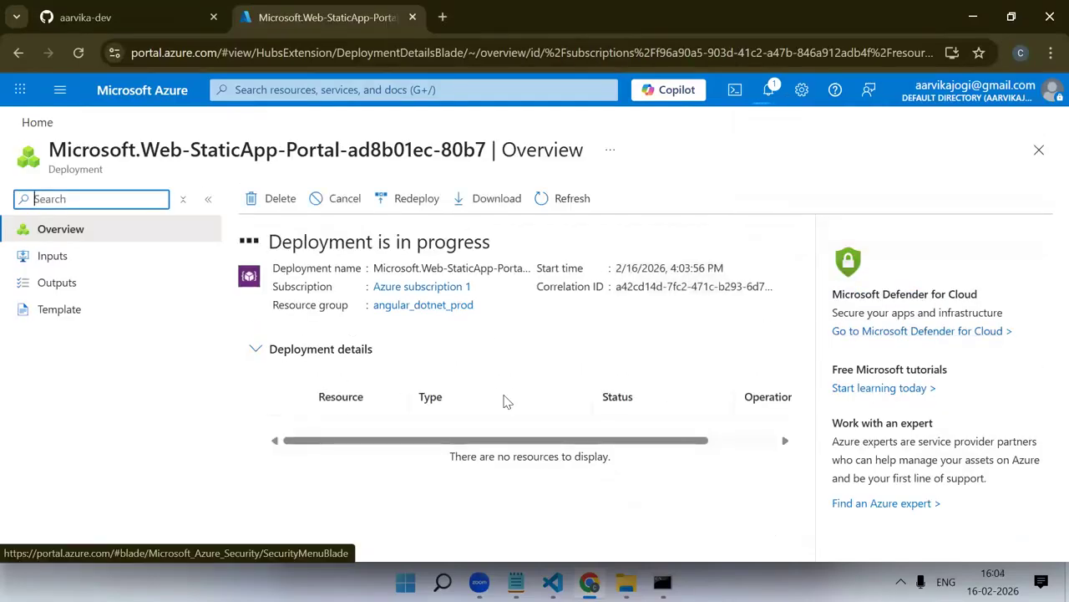
Wait for the deployment to finish and open the cicdAngular resource
{"action": "left_click", "coordinate": [562, 450]}
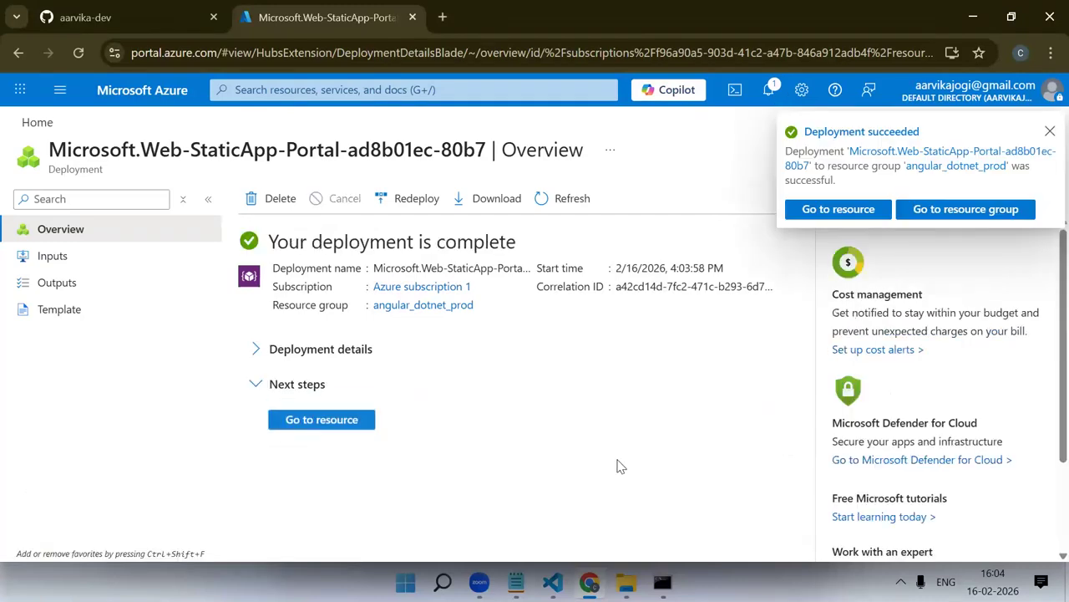
{"action": "left_click", "coordinate": [294, 351]}
{"action": "left_click", "coordinate": [358, 432]}
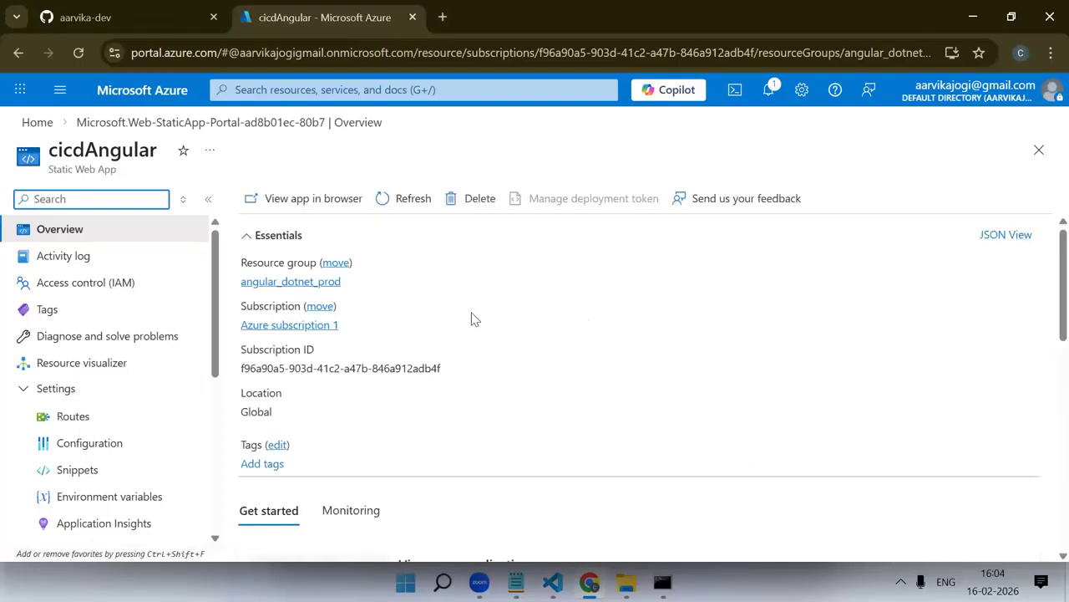
Try to view the app in the browser from the cicdAngular overview, and return to the Azure portal
{"action": "left_click", "coordinate": [310, 201]}
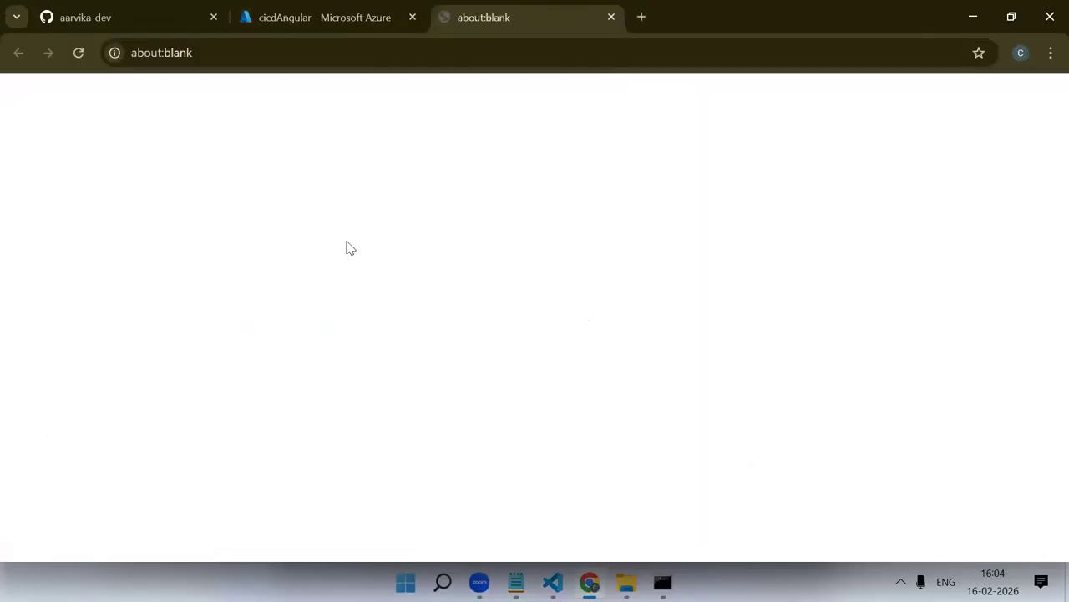
{"action": "left_click", "coordinate": [290, 7]}
{"action": "left_click", "coordinate": [455, 18]}
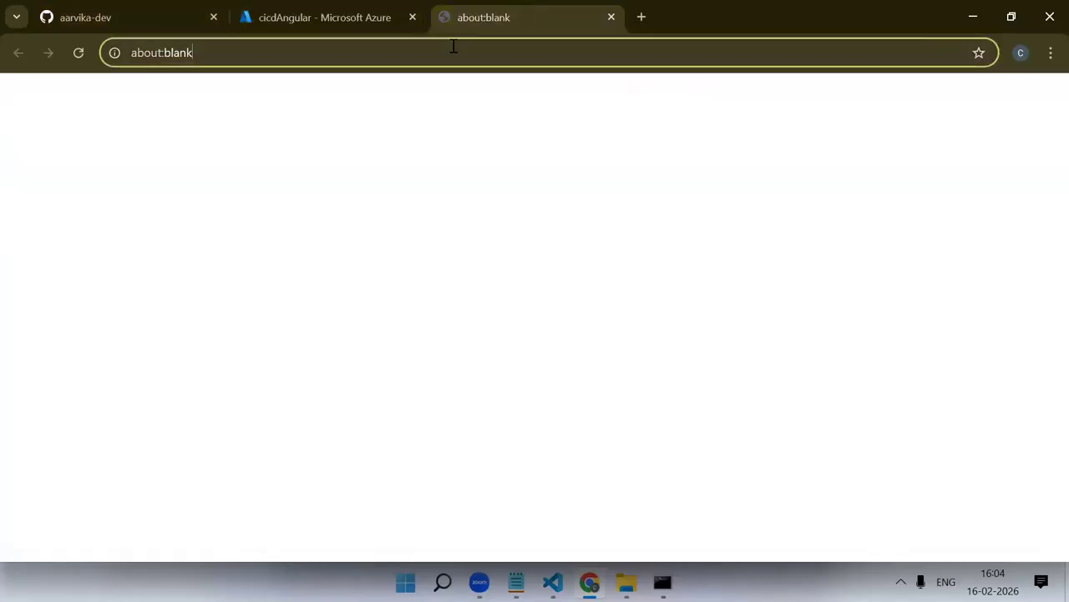
{"action": "left_click", "coordinate": [377, 9]}
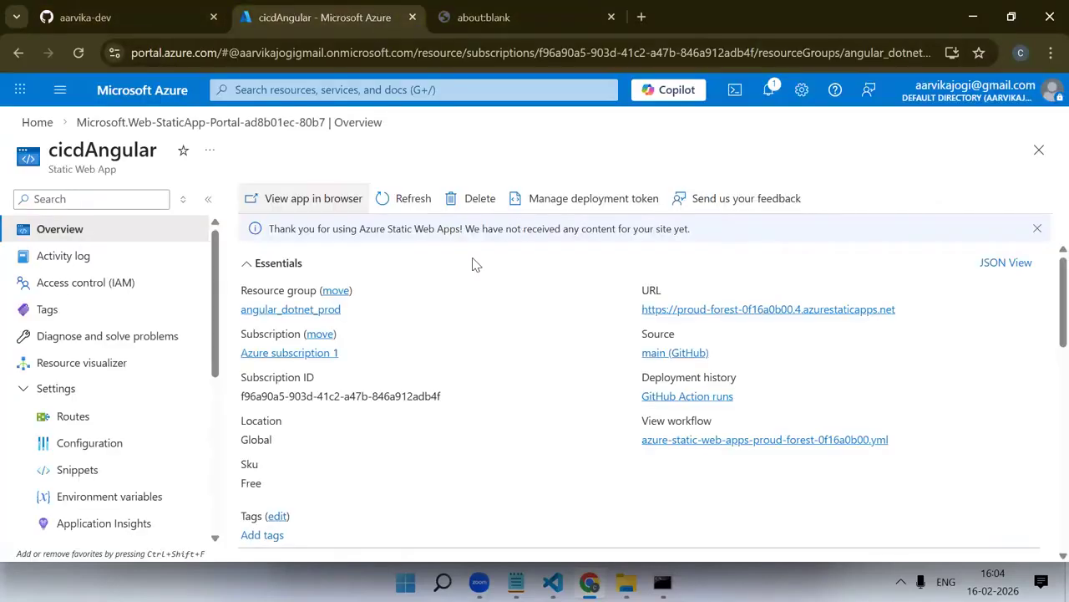
Visit the static web app's URL and check its deployment status in the cicdAngular overview
{"action": "left_click", "coordinate": [884, 311]}
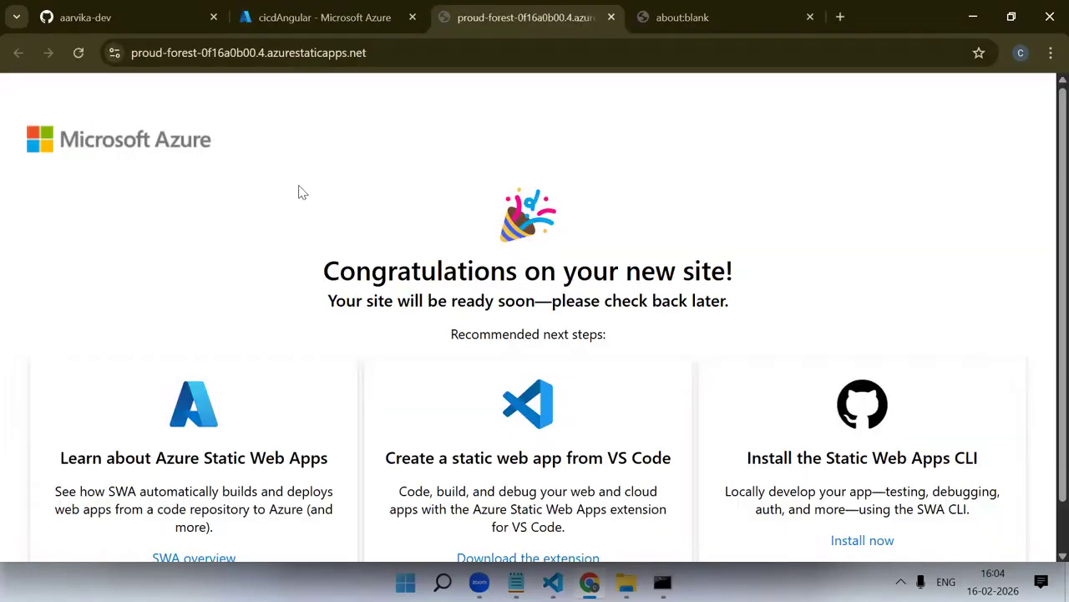
{"action": "middle_click", "coordinate": [688, 8]}
{"action": "left_click", "coordinate": [250, 9]}
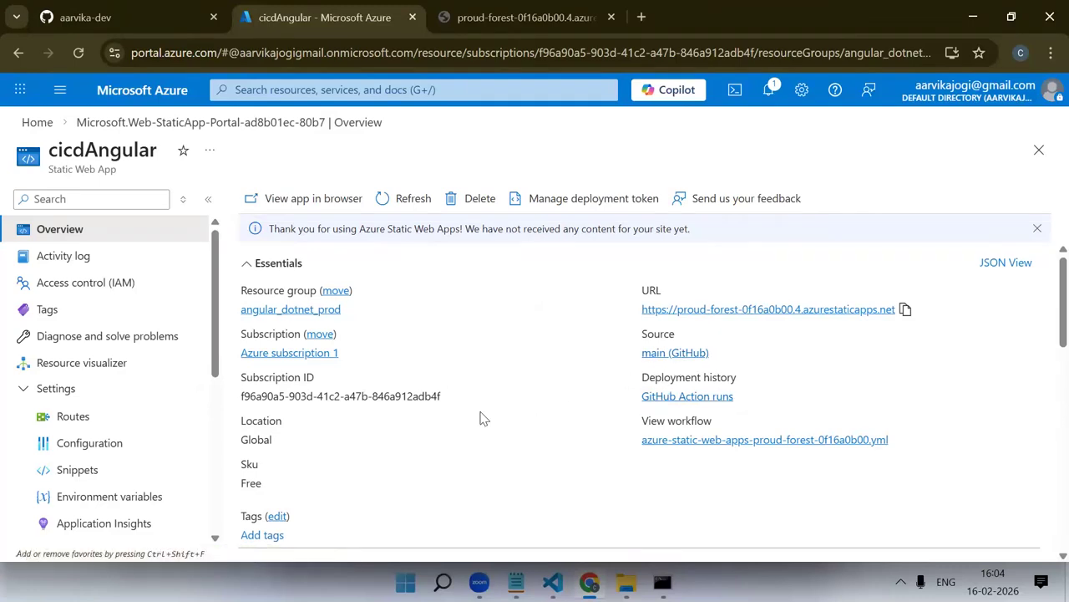
{"action": "scroll", "coordinate": [481, 417], "scroll_direction": "down", "scroll_amount": 1}
{"action": "scroll", "coordinate": [483, 418], "scroll_direction": "down", "scroll_amount": 3}
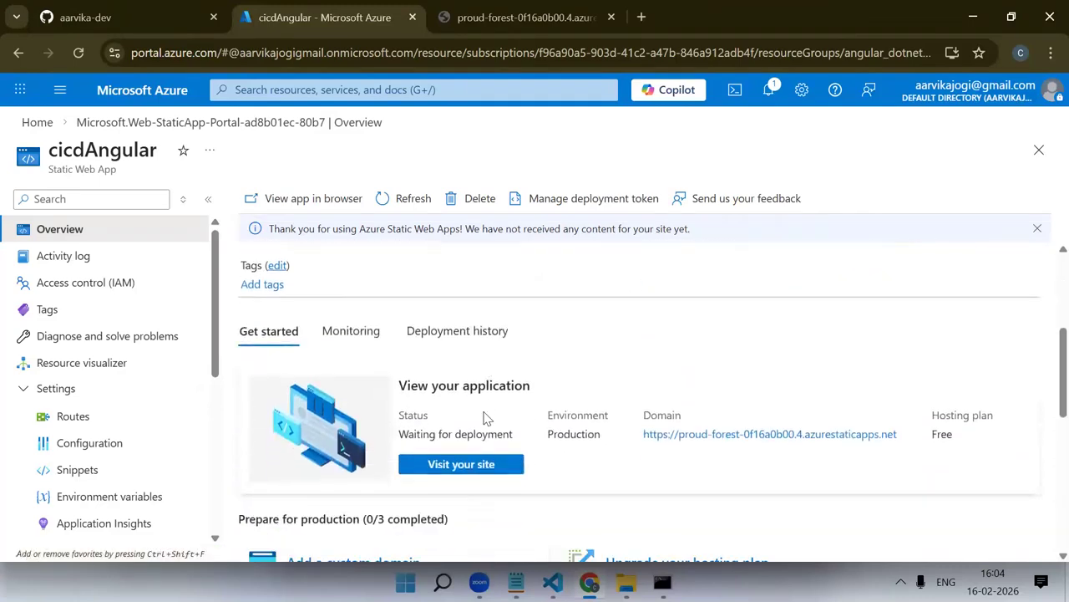
{"action": "scroll", "coordinate": [484, 415], "scroll_direction": "up", "scroll_amount": 4}
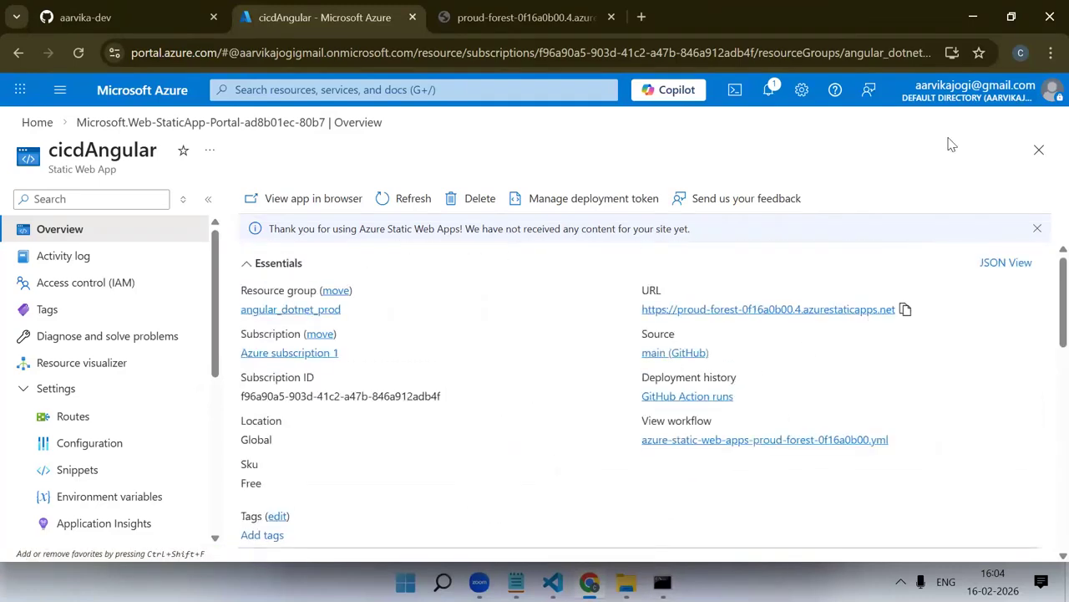
Switch to VS Code and open an enlarged terminal for the CICDExample folder
{"action": "left_click", "coordinate": [973, 17]}
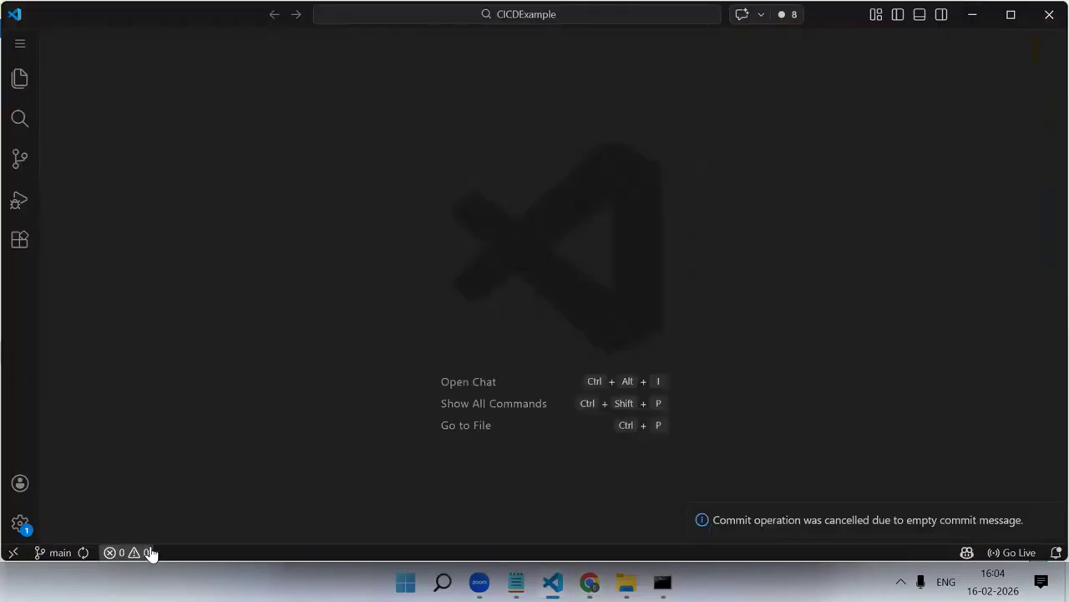
{"action": "left_click", "coordinate": [142, 552]}
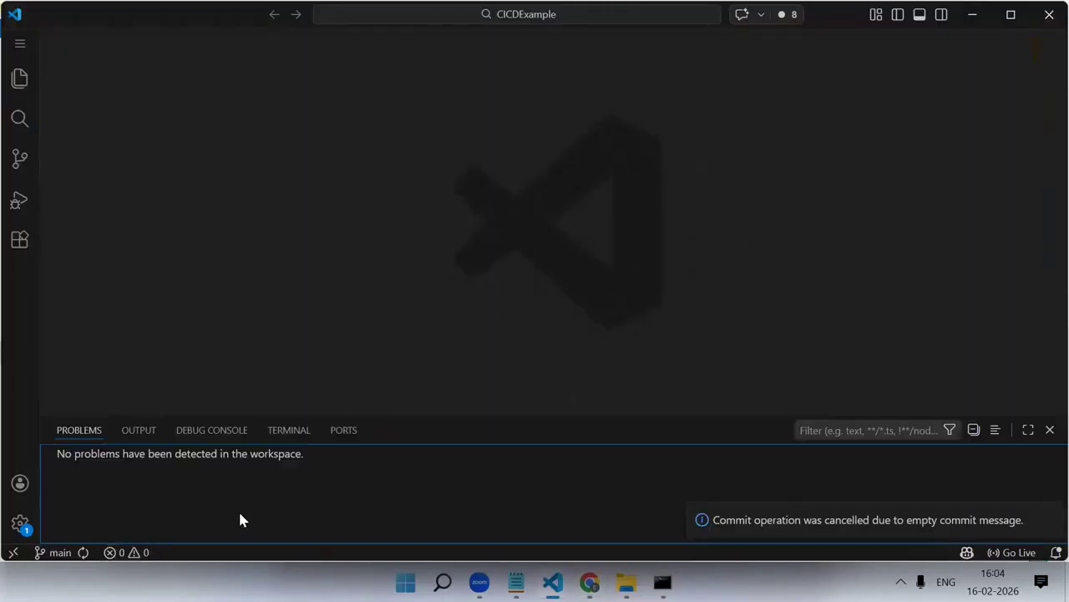
{"action": "left_click", "coordinate": [275, 434]}
{"action": "left_click_drag", "start_coordinate": [463, 412], "coordinate": [398, 223]}
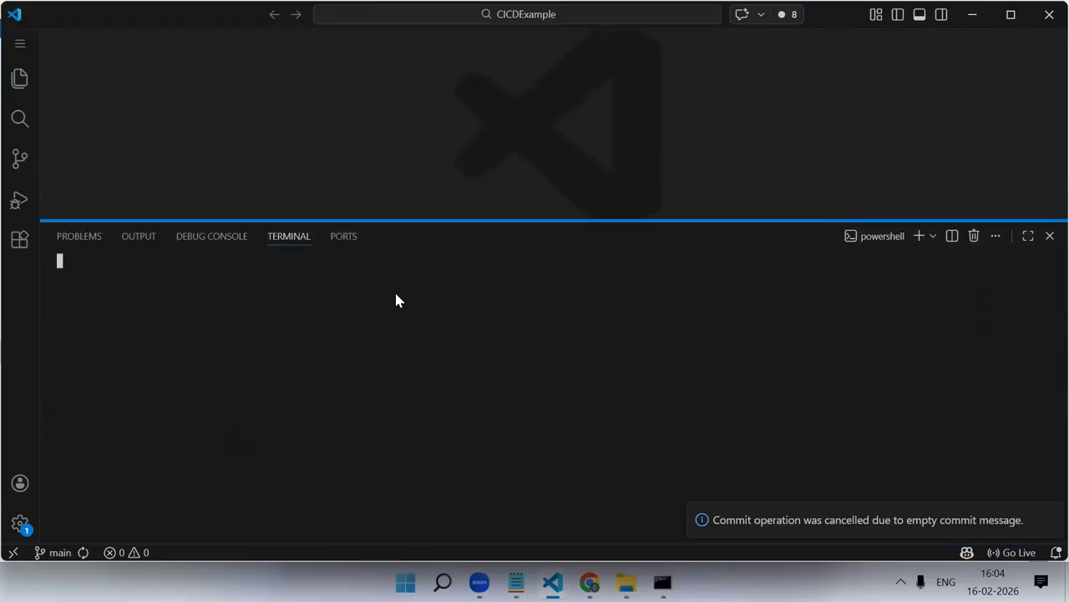
Try to run npm start from the CICDExample root folder
{"action": "type", "text": "npm start"}
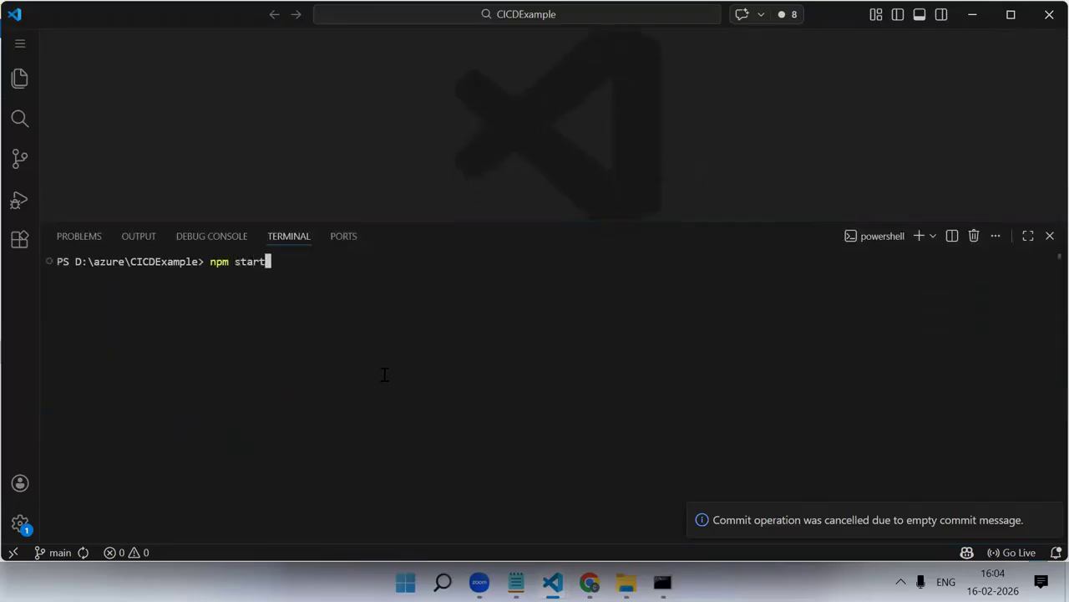
{"action": "key", "text": "Return"}
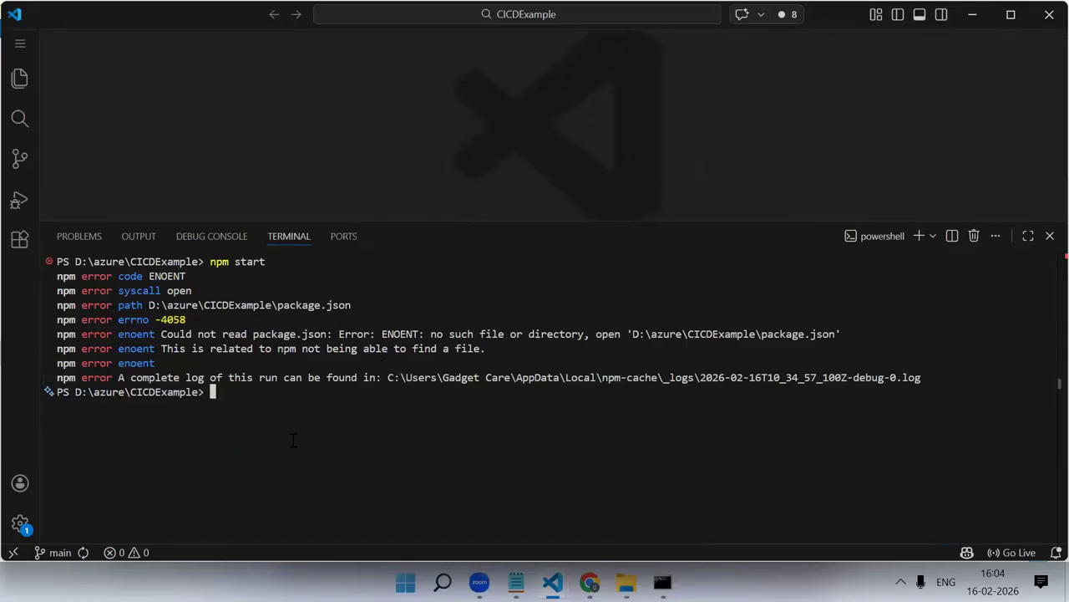
Open an integrated terminal in the exampleCICD folder and run npm start to serve the Angular app locally
{"action": "left_click", "coordinate": [20, 79]}
{"action": "left_click", "coordinate": [91, 106]}
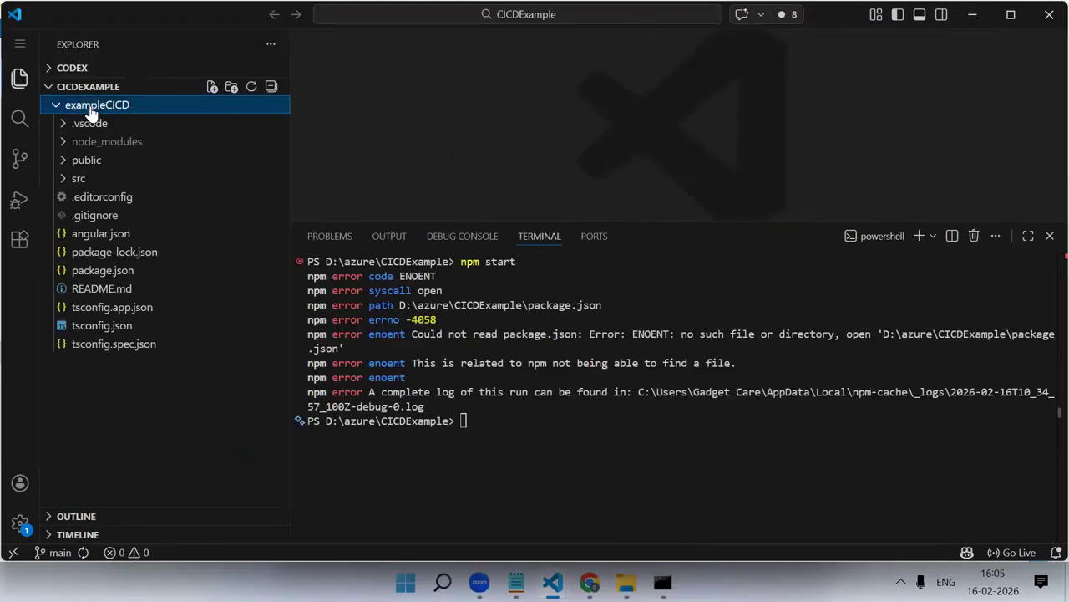
{"action": "right_click", "coordinate": [111, 110]}
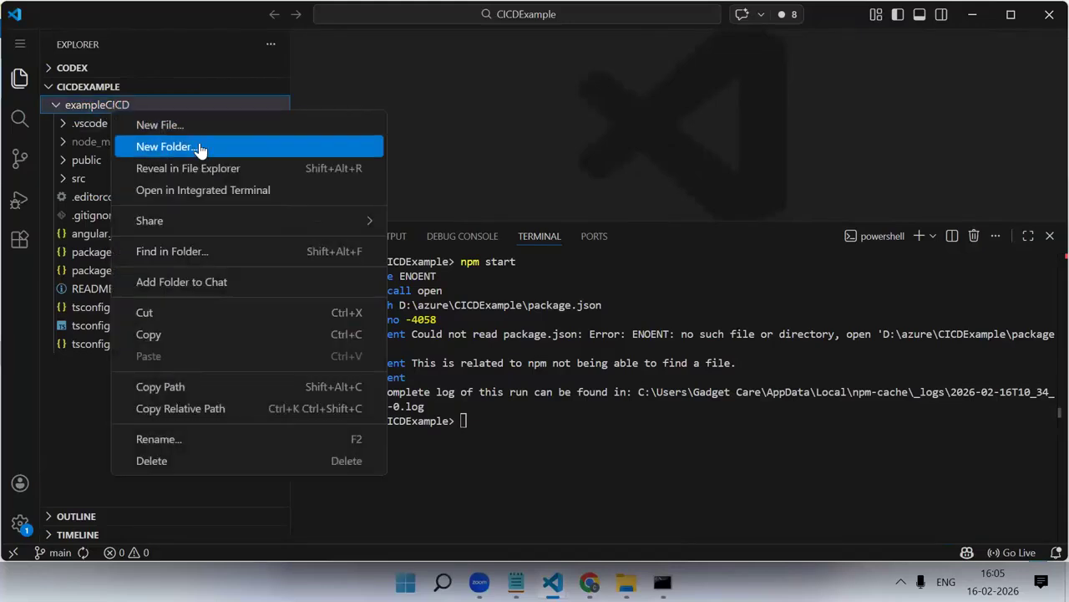
{"action": "left_click", "coordinate": [203, 190]}
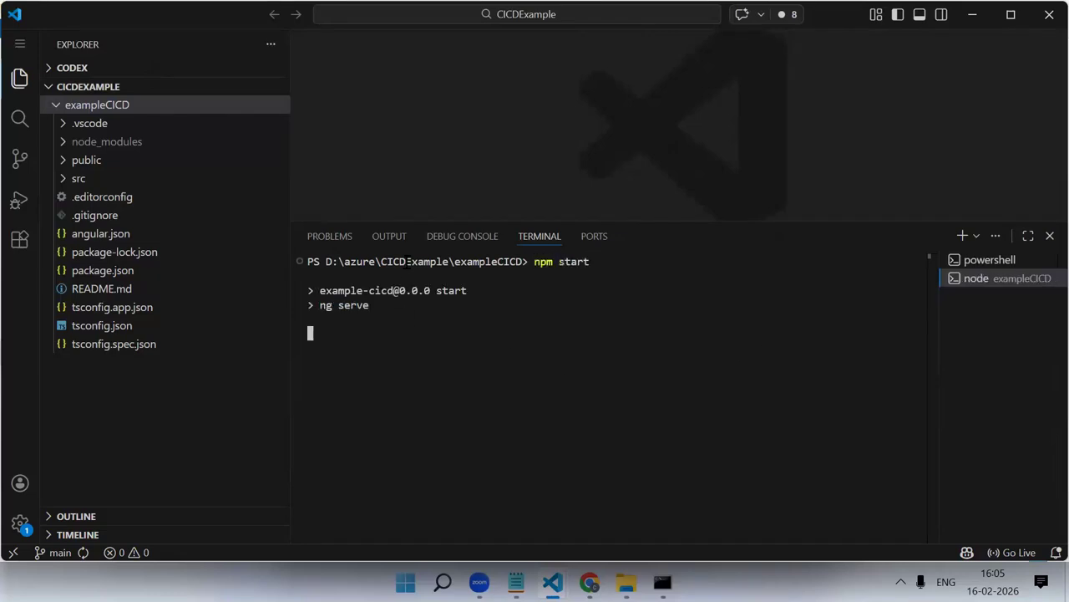
{"action": "left_click_drag", "start_coordinate": [418, 222], "coordinate": [415, 301]}
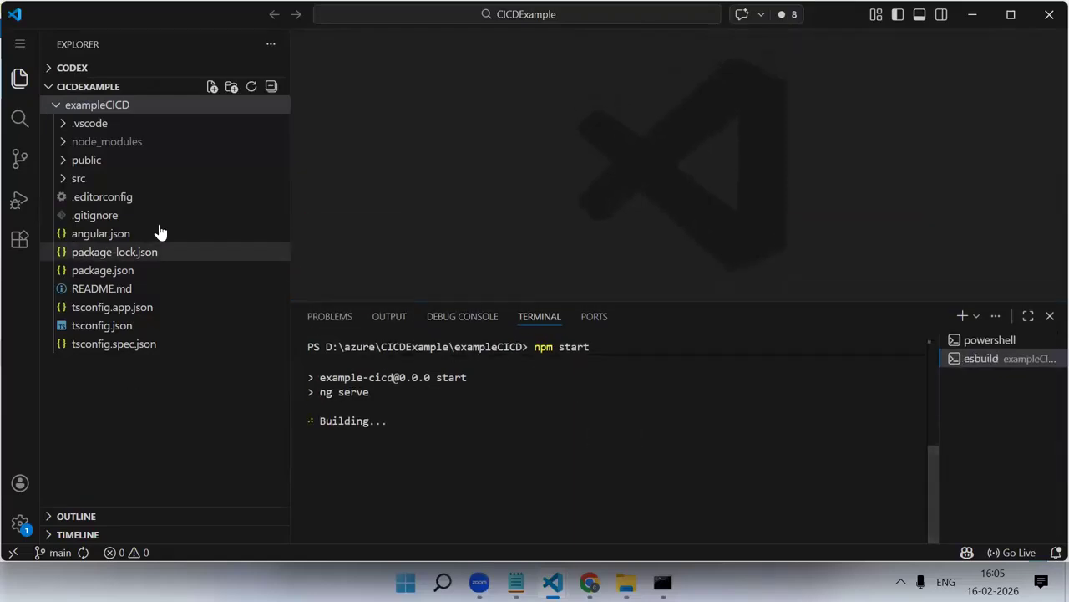
{"action": "left_click", "coordinate": [126, 179]}
{"action": "left_click", "coordinate": [130, 197]}
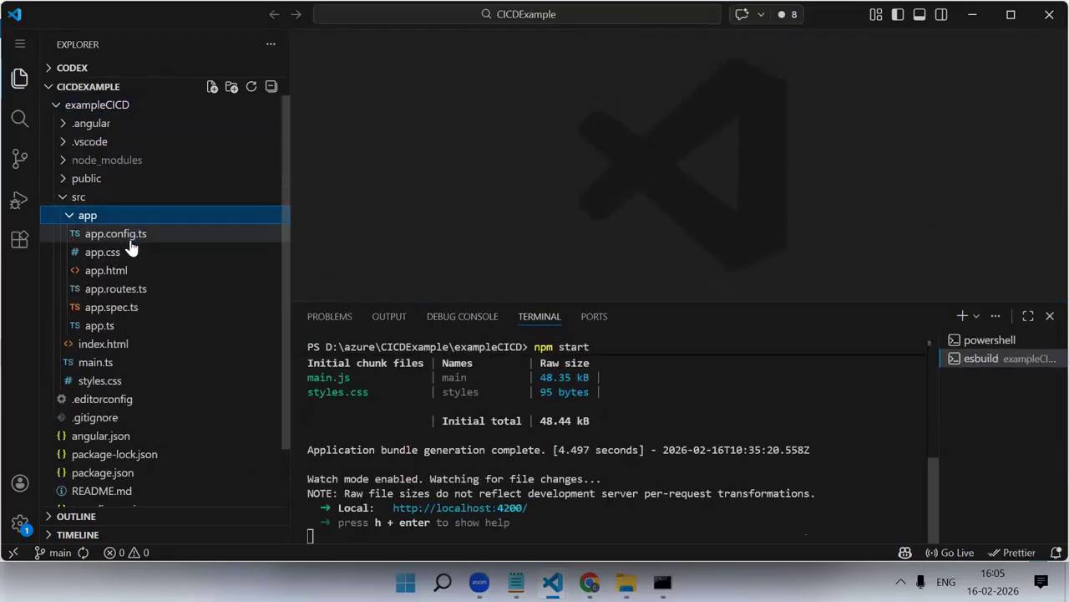
{"action": "left_click", "coordinate": [197, 268]}
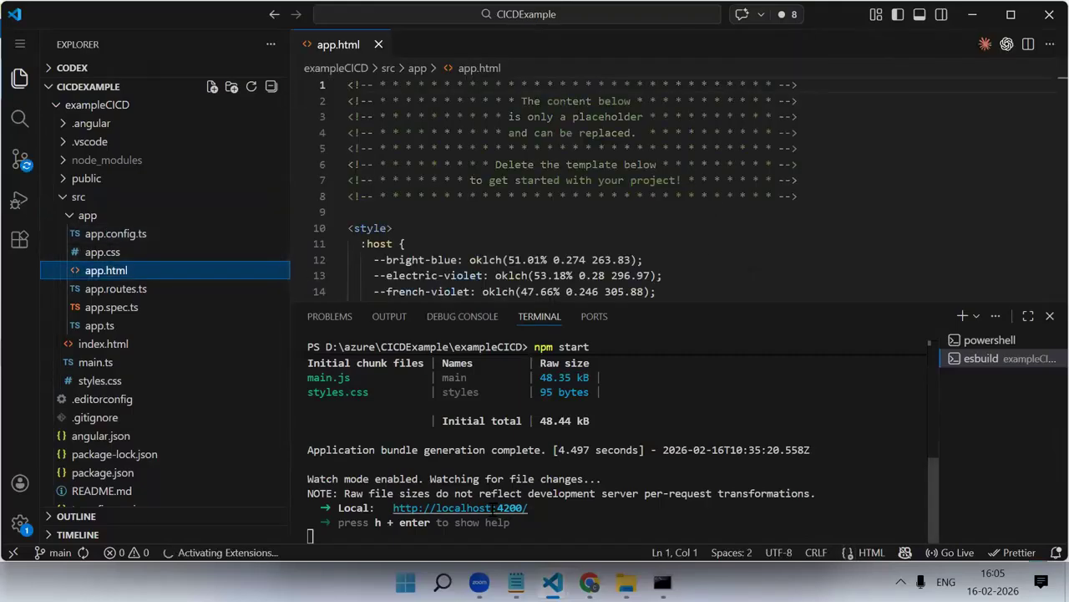
{"action": "left_click", "coordinate": [460, 507], "text": "ctrl"}
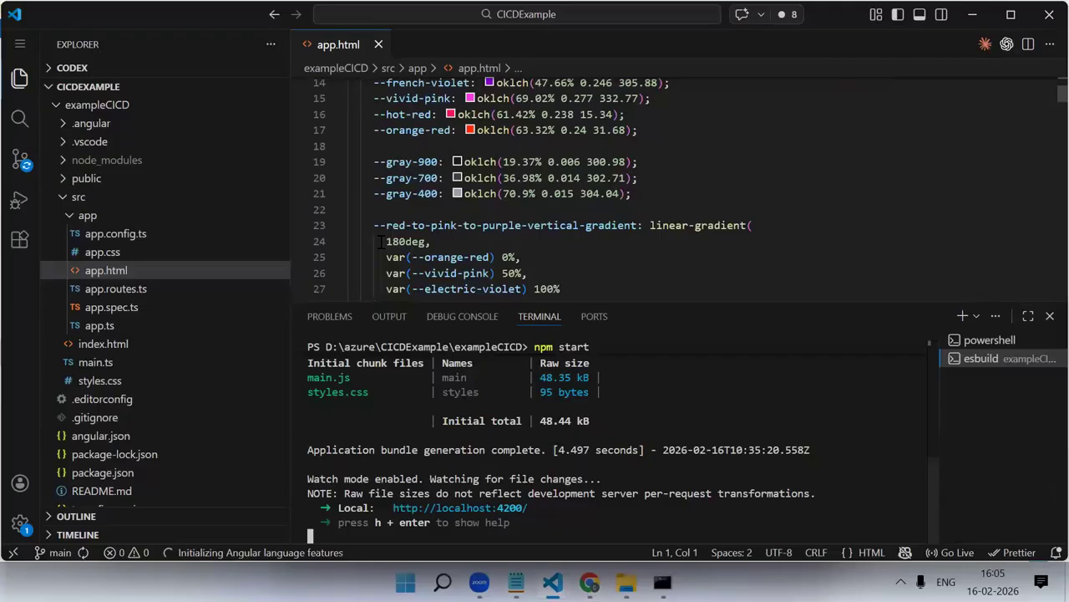
Delete the whole social-links div block from app.html and check the locally served page in the browser
{"action": "scroll", "coordinate": [479, 262], "scroll_direction": "down", "scroll_amount": 6}
{"action": "left_click_drag", "start_coordinate": [663, 324], "coordinate": [662, 485]}
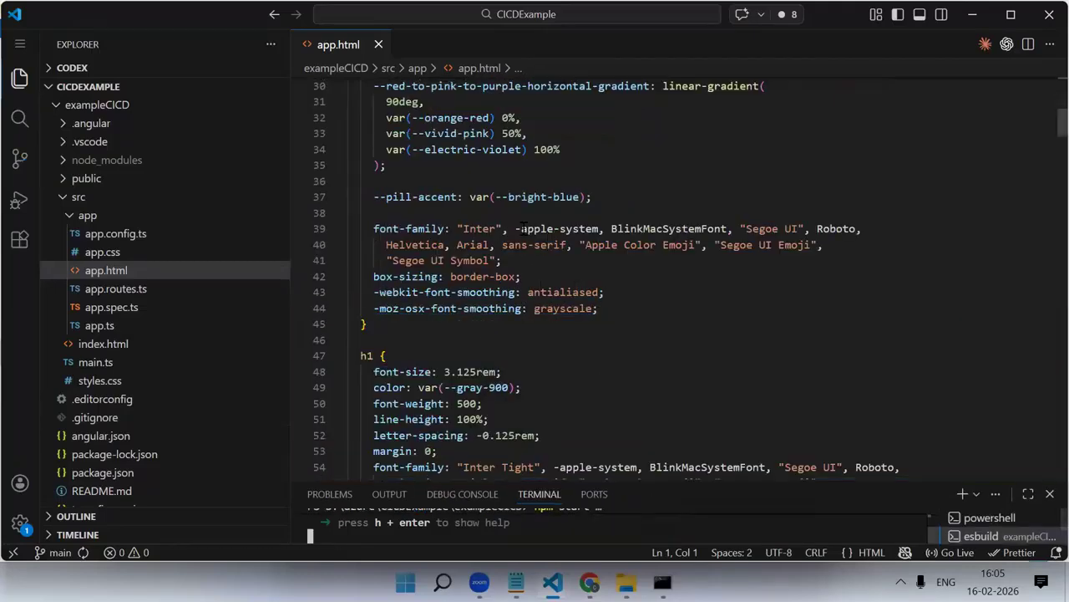
{"action": "scroll", "coordinate": [520, 228], "scroll_direction": "down", "scroll_amount": 20}
{"action": "scroll", "coordinate": [518, 346], "scroll_direction": "down", "scroll_amount": 17}
{"action": "scroll", "coordinate": [519, 345], "scroll_direction": "down", "scroll_amount": 13}
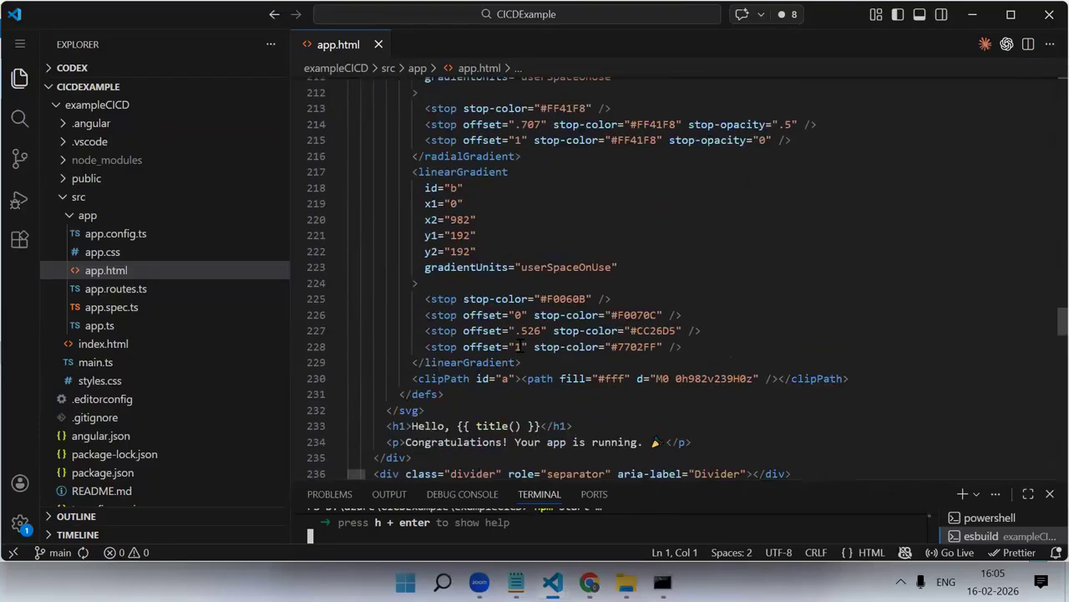
{"action": "scroll", "coordinate": [519, 345], "scroll_direction": "down", "scroll_amount": 10}
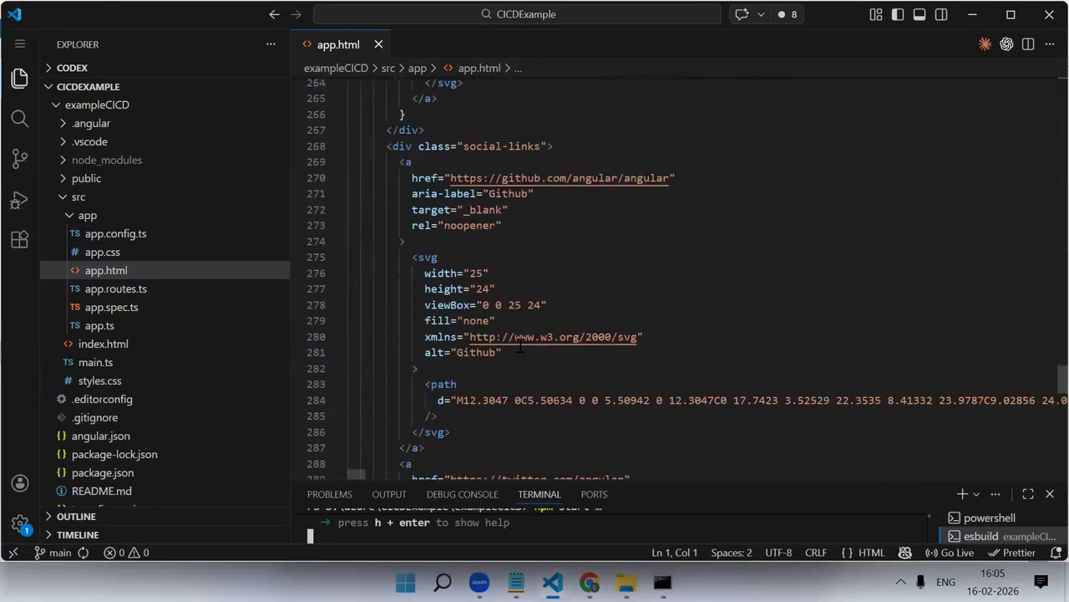
{"action": "left_click", "coordinate": [338, 188]}
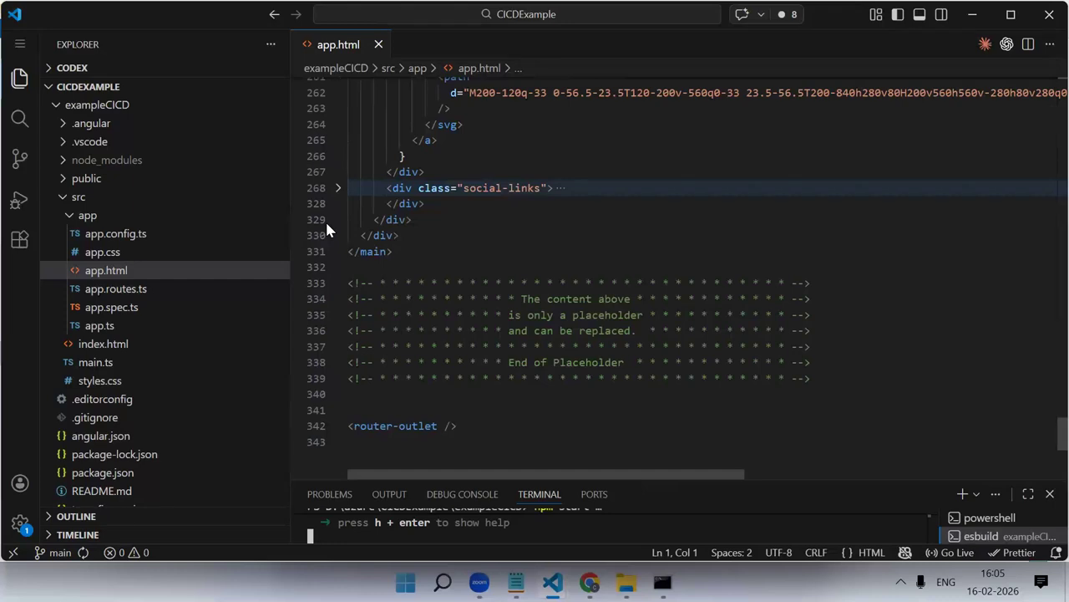
{"action": "left_click_drag", "start_coordinate": [424, 203], "coordinate": [349, 189]}
{"action": "key", "text": "BackSpace"}
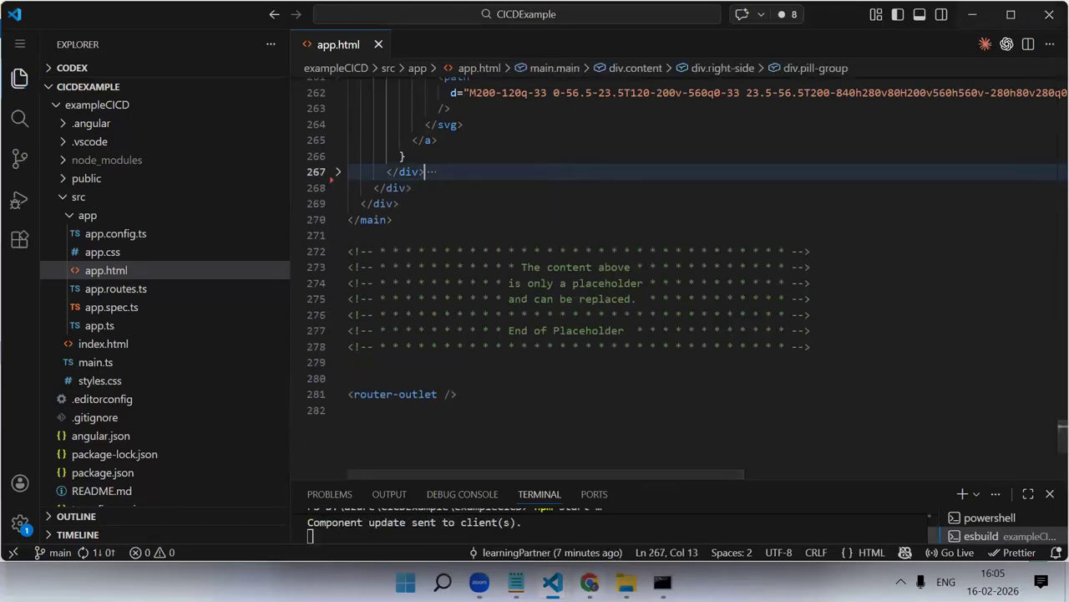
{"action": "key", "text": "alt+Tab"}
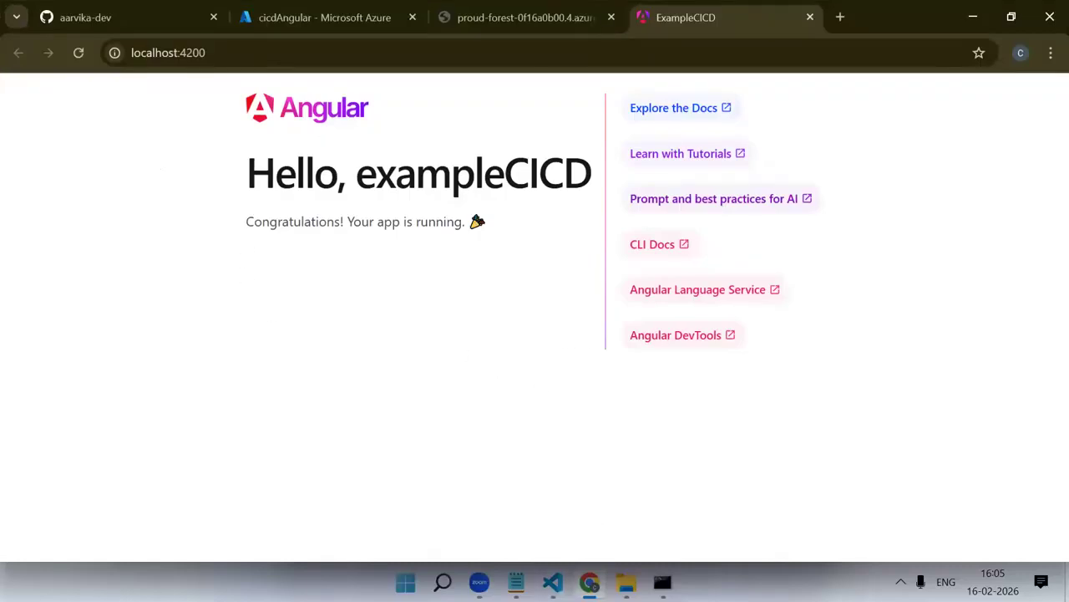
Return to VS Code, end the terminal session serving the exampleCICD app, and dismiss the termination notification
{"action": "left_click", "coordinate": [553, 583]}
{"action": "left_click", "coordinate": [584, 439]}
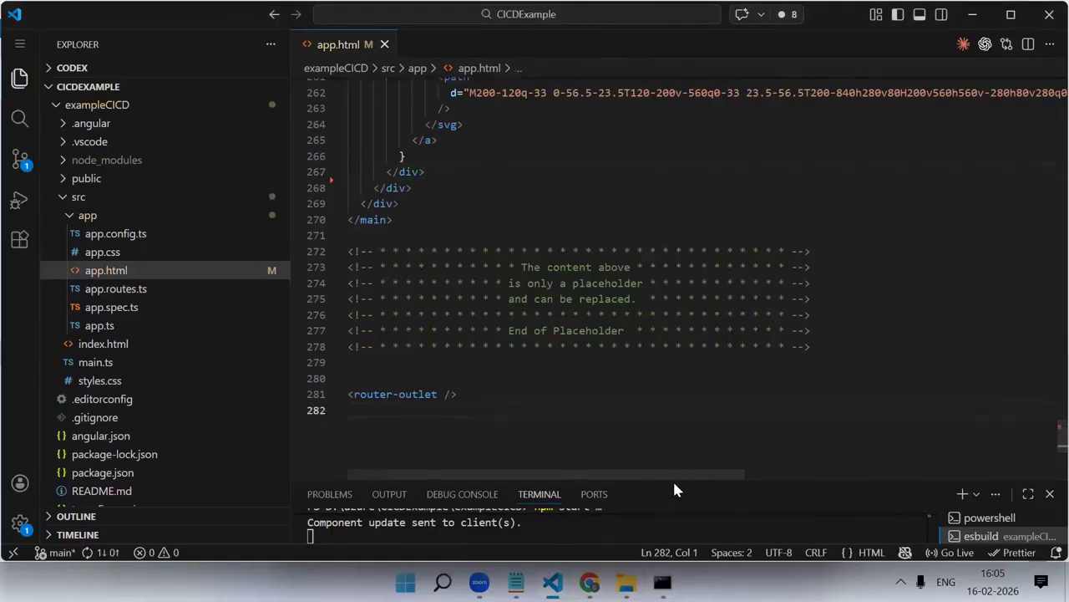
{"action": "left_click_drag", "start_coordinate": [673, 478], "coordinate": [690, 361]}
{"action": "left_click", "coordinate": [990, 395]}
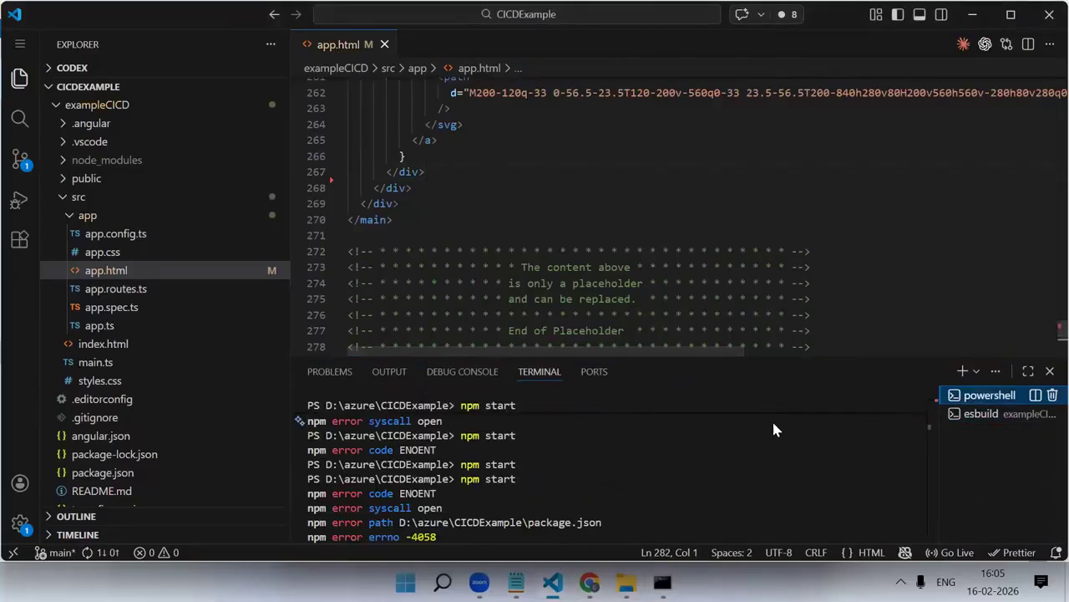
{"action": "left_click", "coordinate": [977, 413]}
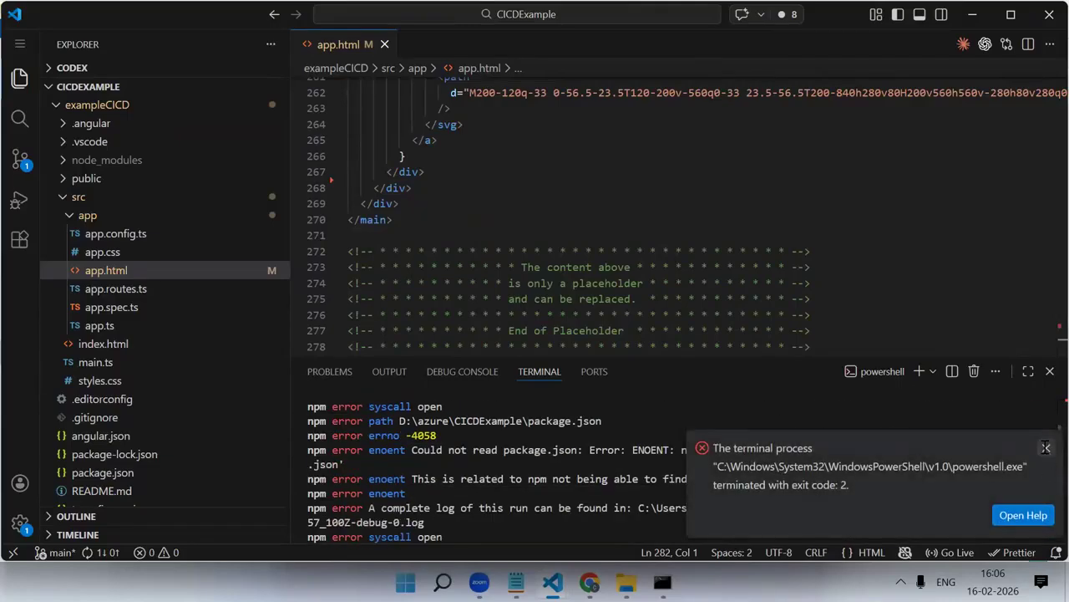
{"action": "left_click", "coordinate": [1046, 448]}
Try to run ng build from the CICDExample root folder in an enlarged terminal
{"action": "left_click_drag", "start_coordinate": [752, 359], "coordinate": [710, 282]}
{"action": "scroll", "coordinate": [724, 403], "scroll_direction": "down", "scroll_amount": 5}
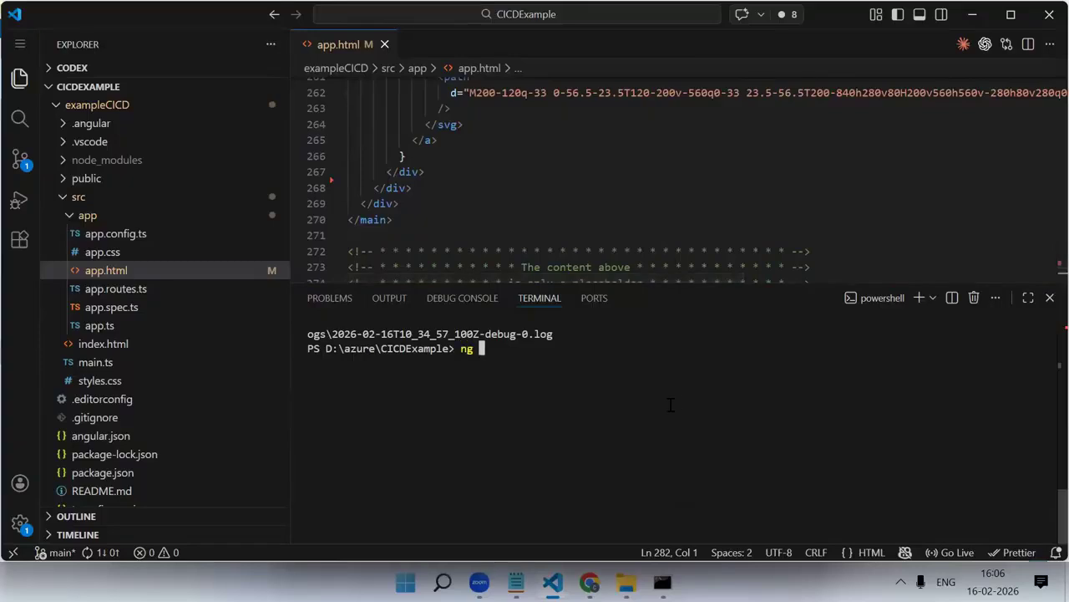
{"action": "key", "text": "Return"}
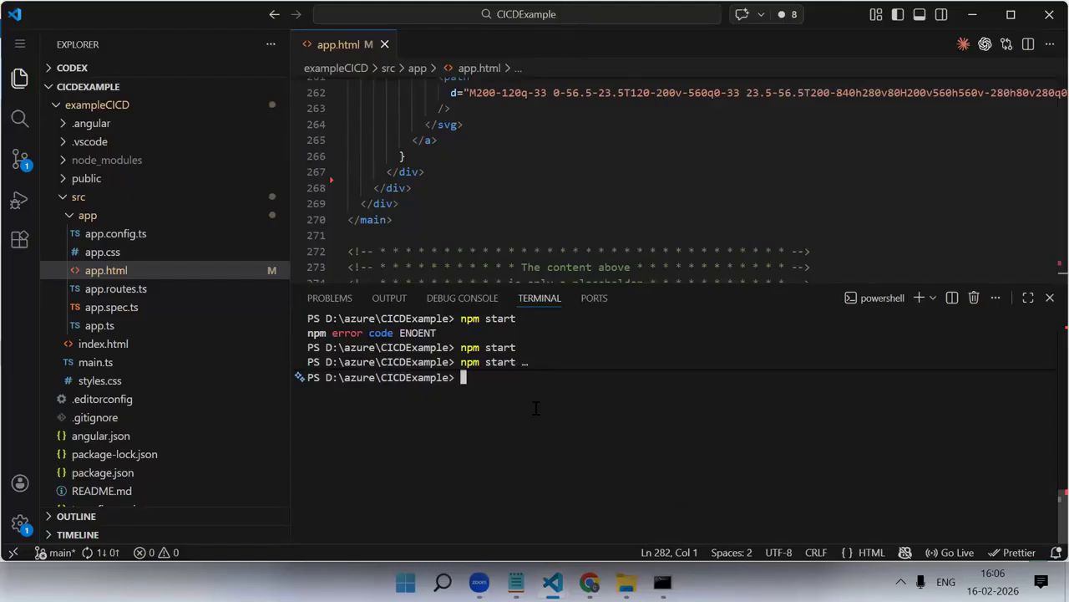
Check the GitHub profile in Chrome, close the two empty VS Code windows, and return to the CICDExample window
{"action": "left_click", "coordinate": [589, 583]}
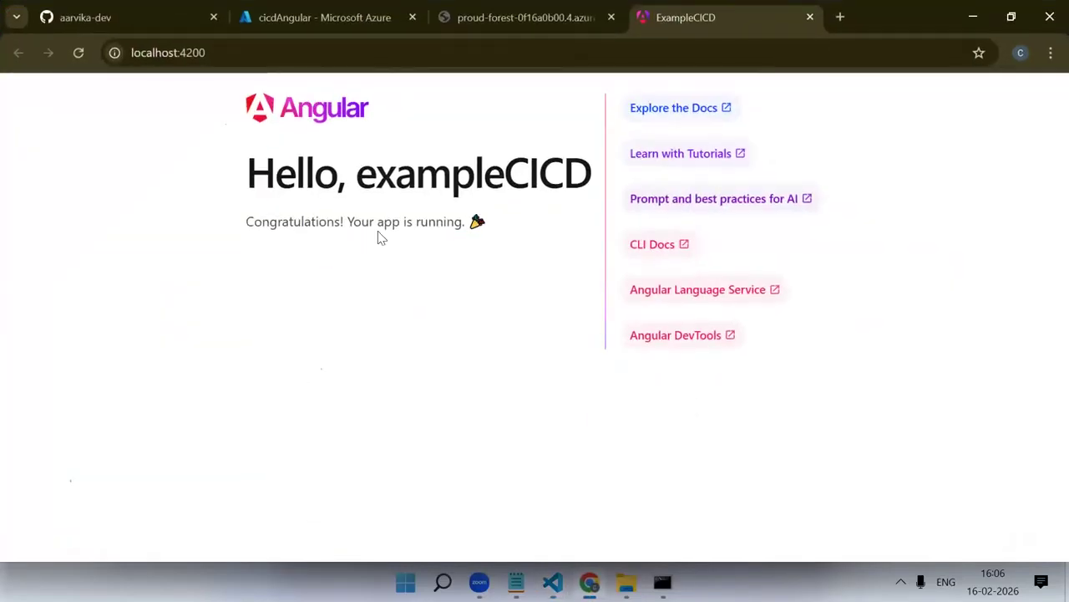
{"action": "left_click", "coordinate": [119, 9]}
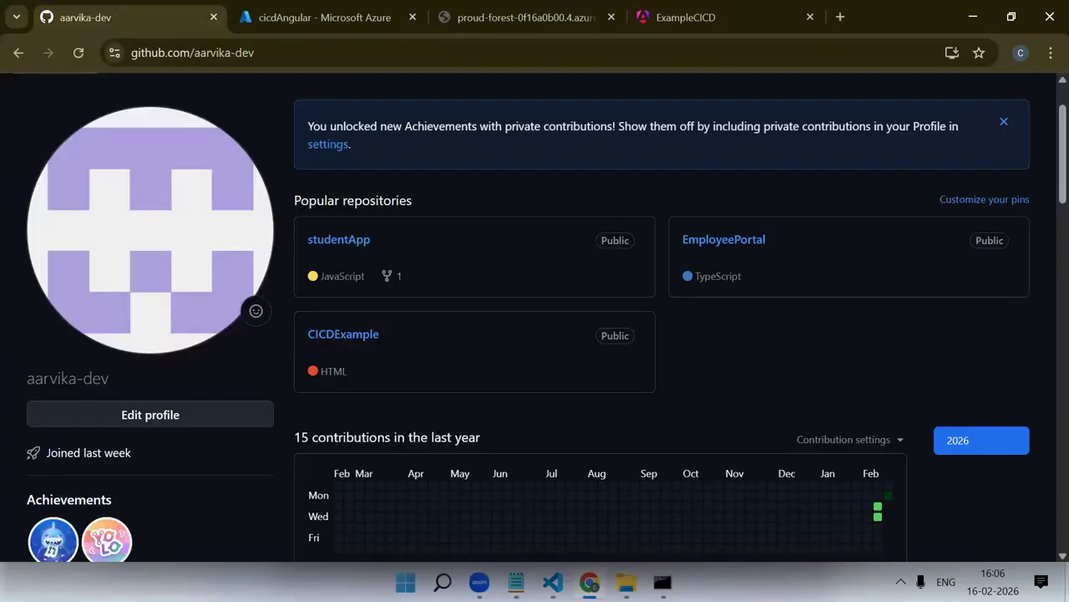
{"action": "mouse_move", "coordinate": [552, 582]}
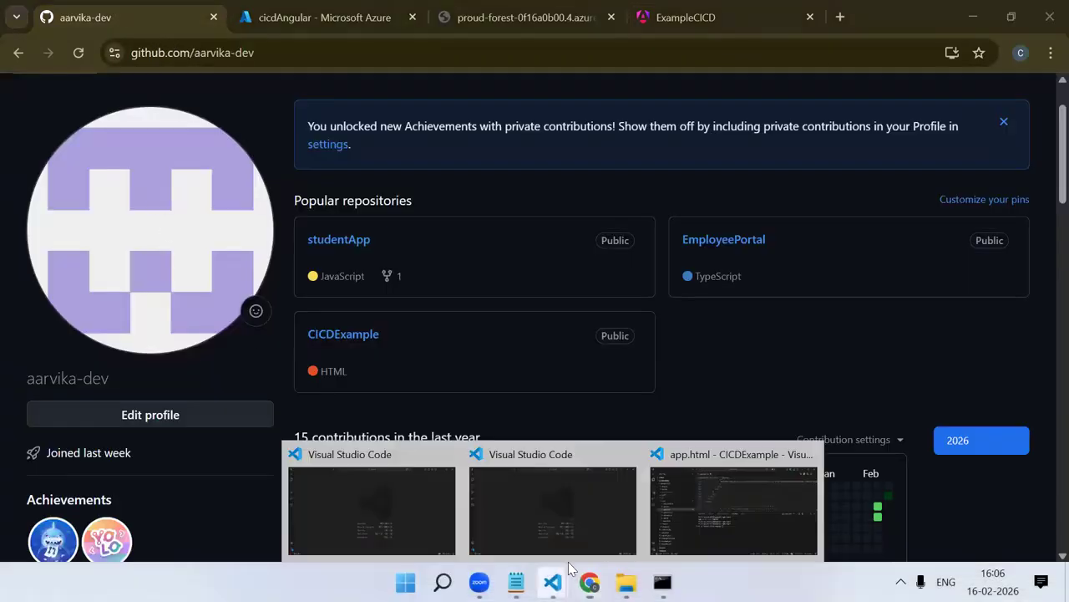
{"action": "left_click", "coordinate": [627, 454]}
{"action": "left_click", "coordinate": [538, 454]}
{"action": "left_click", "coordinate": [526, 509]}
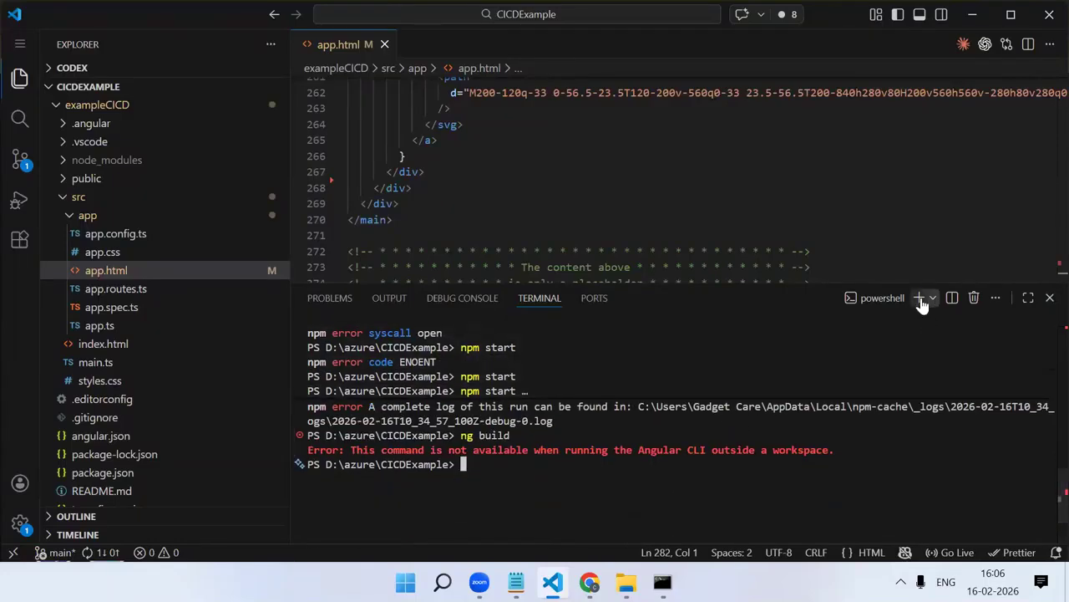
Remove the root-folder terminal and run ng build in an integrated terminal opened in the exampleCICD folder
{"action": "left_click", "coordinate": [974, 298]}
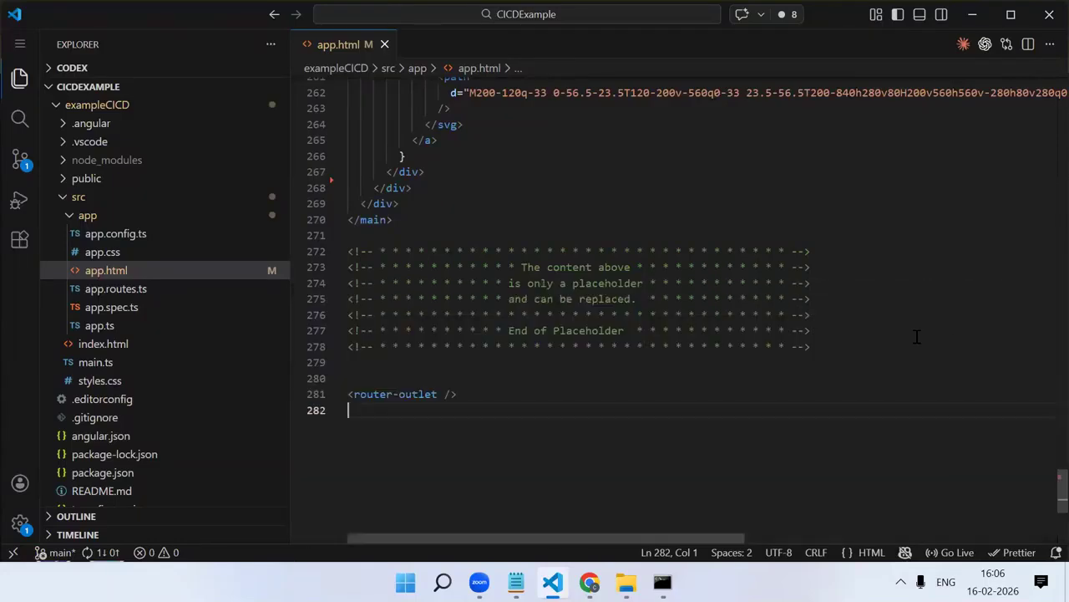
{"action": "right_click", "coordinate": [123, 108]}
{"action": "left_click", "coordinate": [200, 188]}
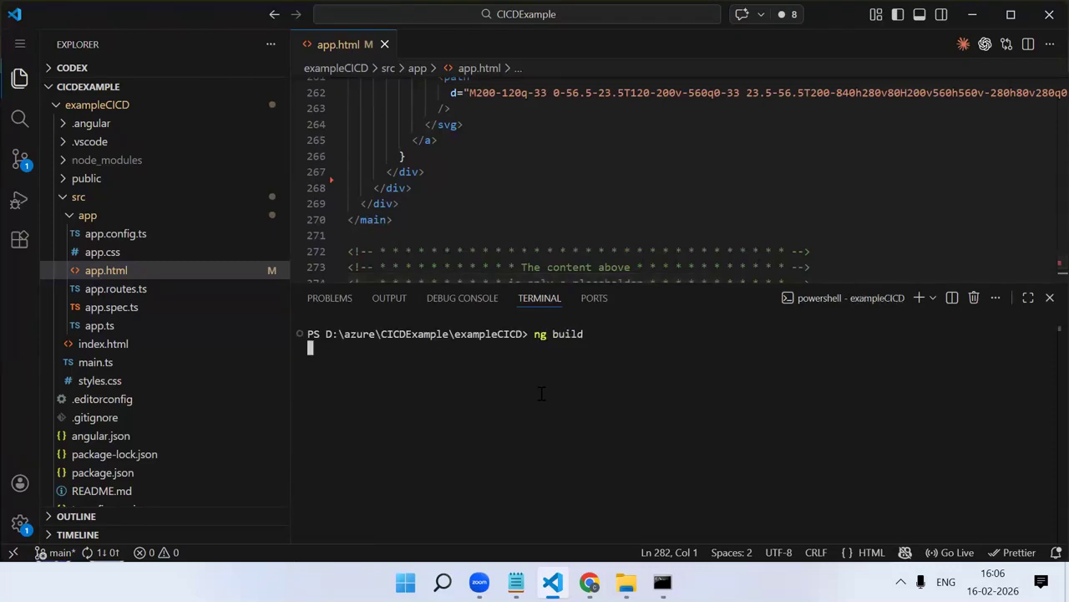
Close all three open cmd.exe command prompt windows
{"action": "mouse_move", "coordinate": [663, 583]}
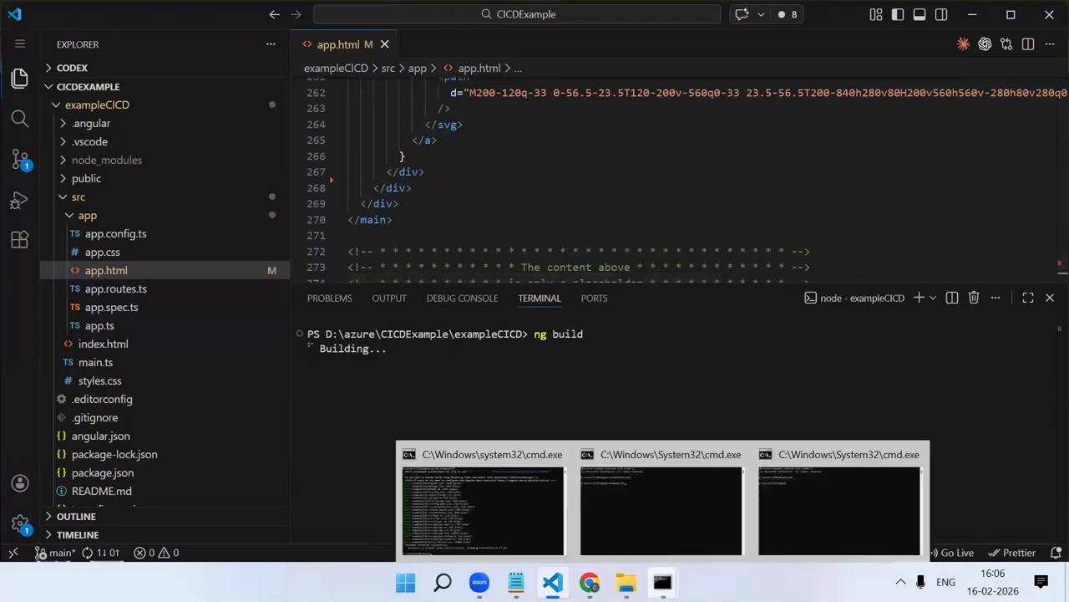
{"action": "left_click", "coordinate": [918, 452]}
{"action": "left_click", "coordinate": [829, 456]}
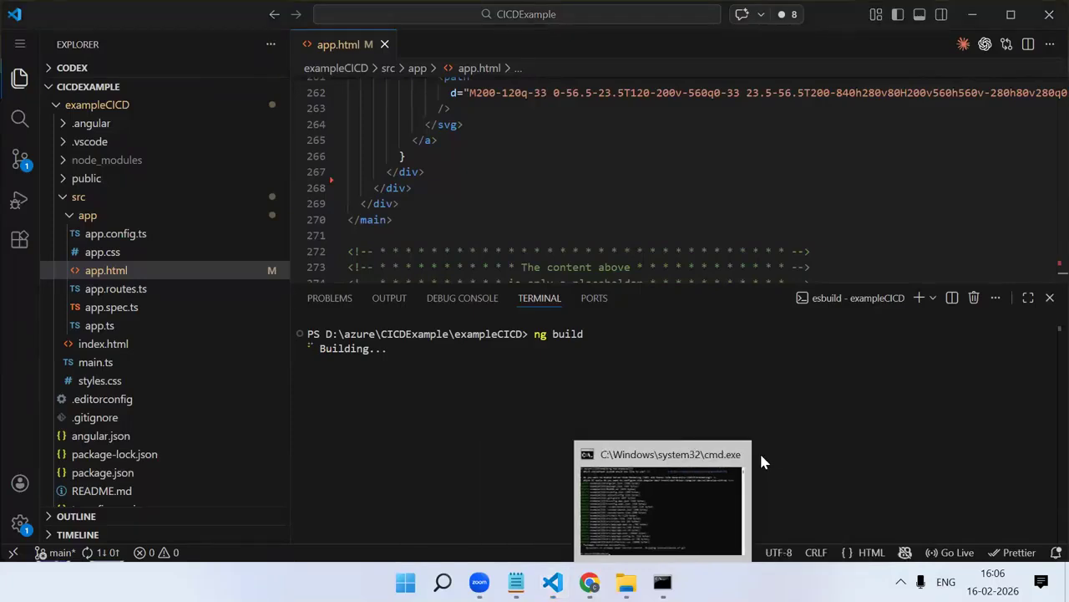
{"action": "left_click", "coordinate": [742, 453]}
Switch to Chrome and review the CICDExample repository's workflow runs on GitHub alongside the cicdAngular overview in Azure
{"action": "left_click", "coordinate": [608, 582]}
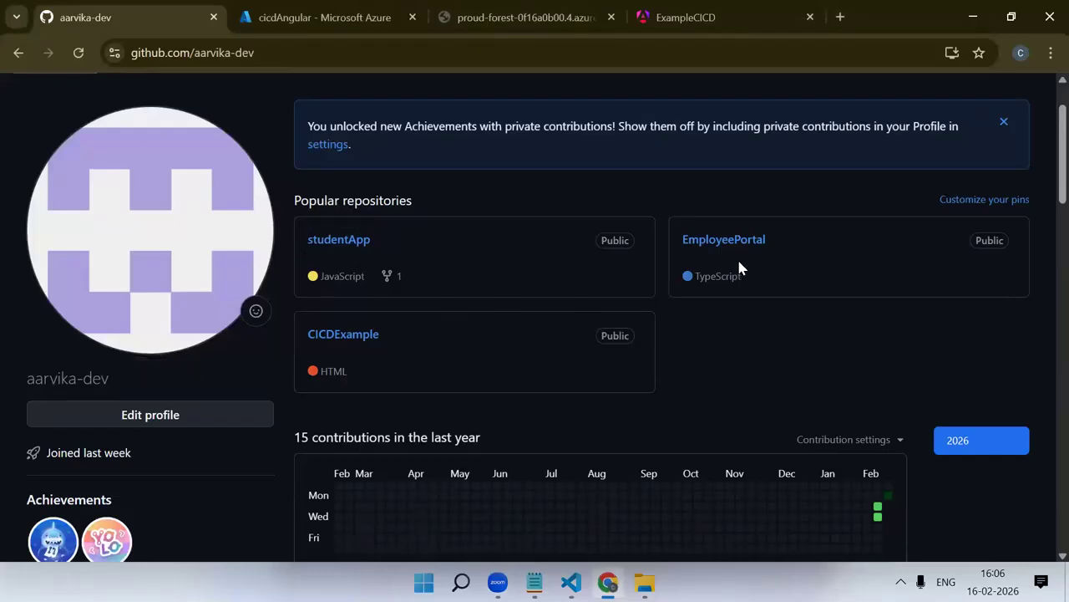
{"action": "left_click", "coordinate": [354, 342]}
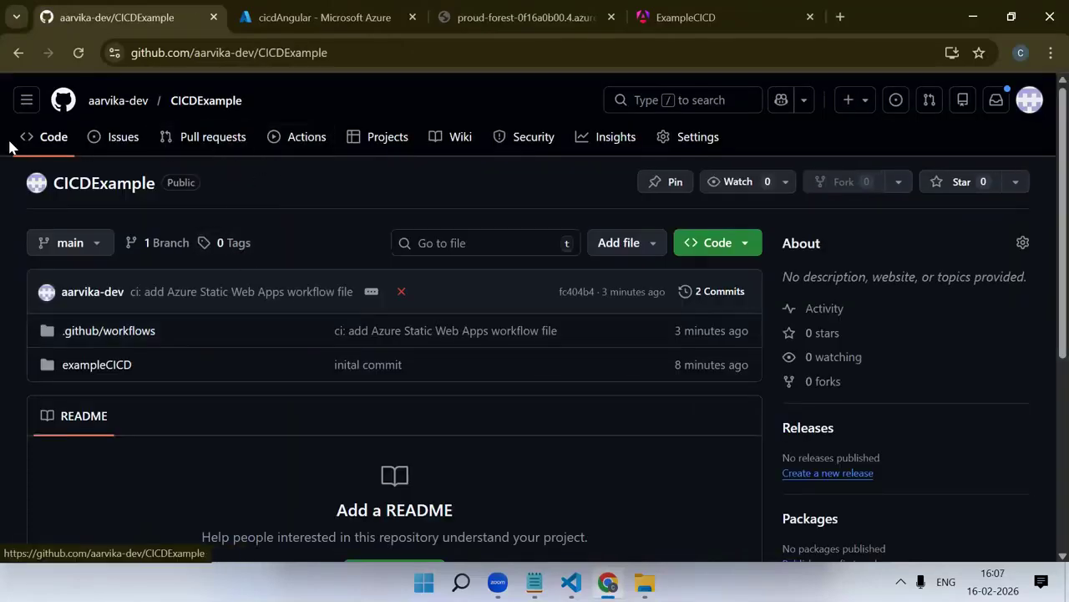
{"action": "left_click", "coordinate": [311, 142]}
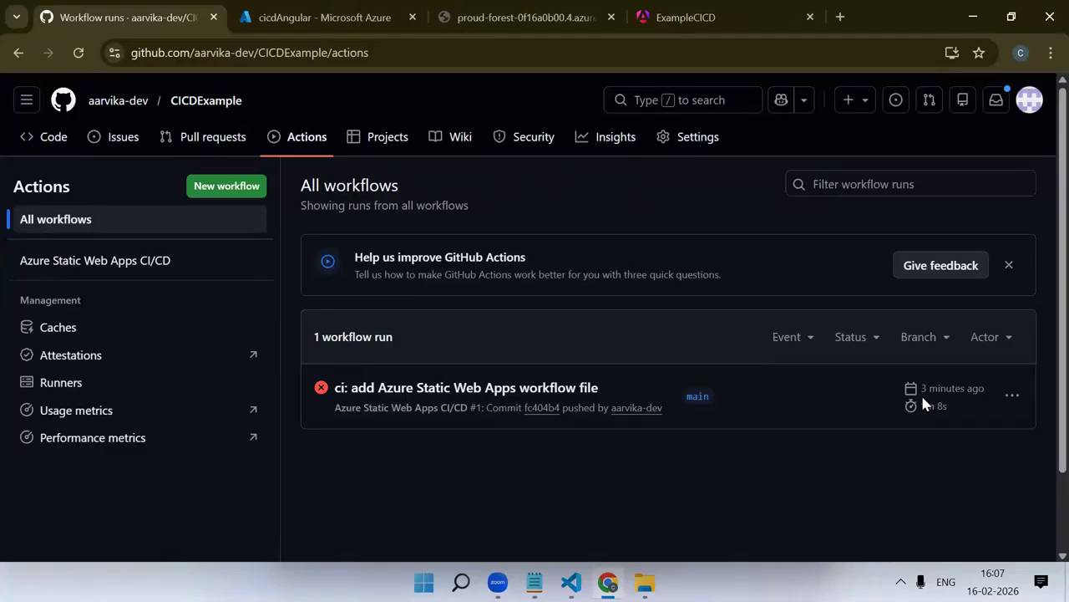
{"action": "left_click", "coordinate": [334, 12]}
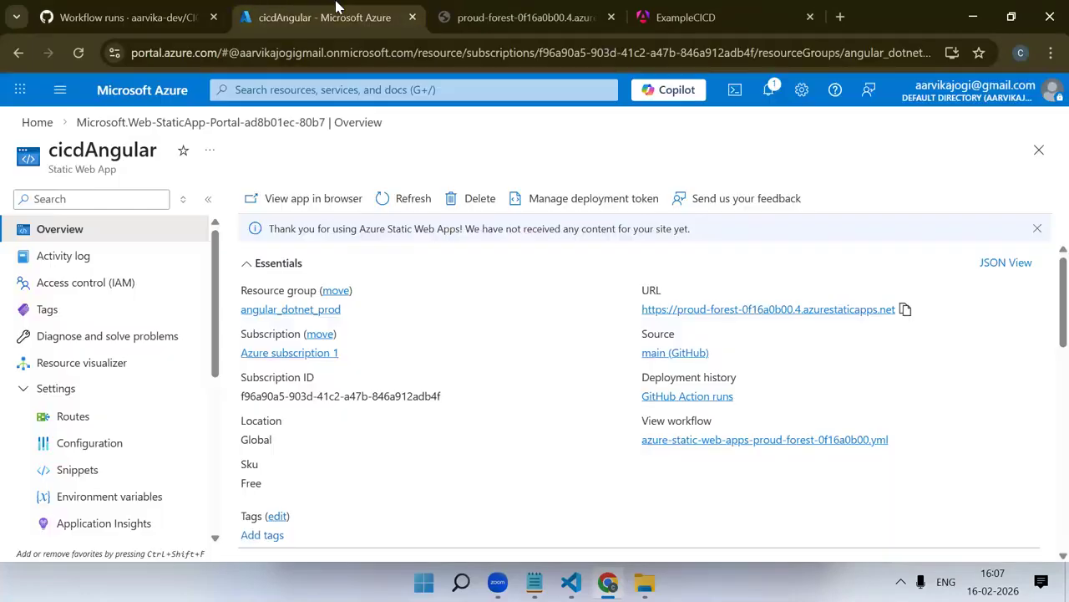
{"action": "left_click", "coordinate": [125, 16]}
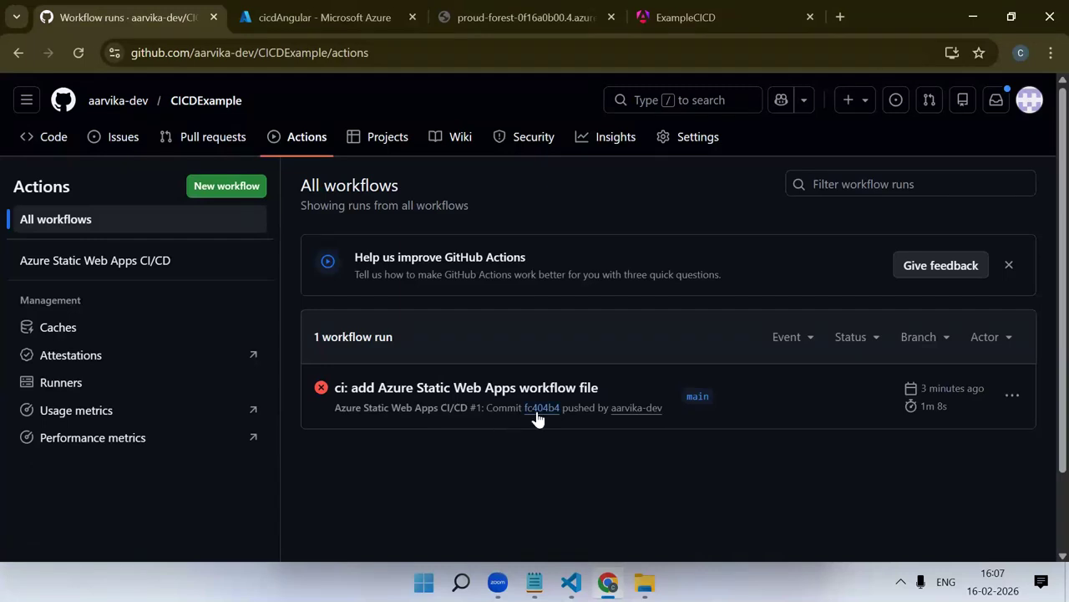
Open the failed "ci: add Azure Static Web Apps workflow file" run and skim its Build and Deploy Job log
{"action": "left_click", "coordinate": [446, 390]}
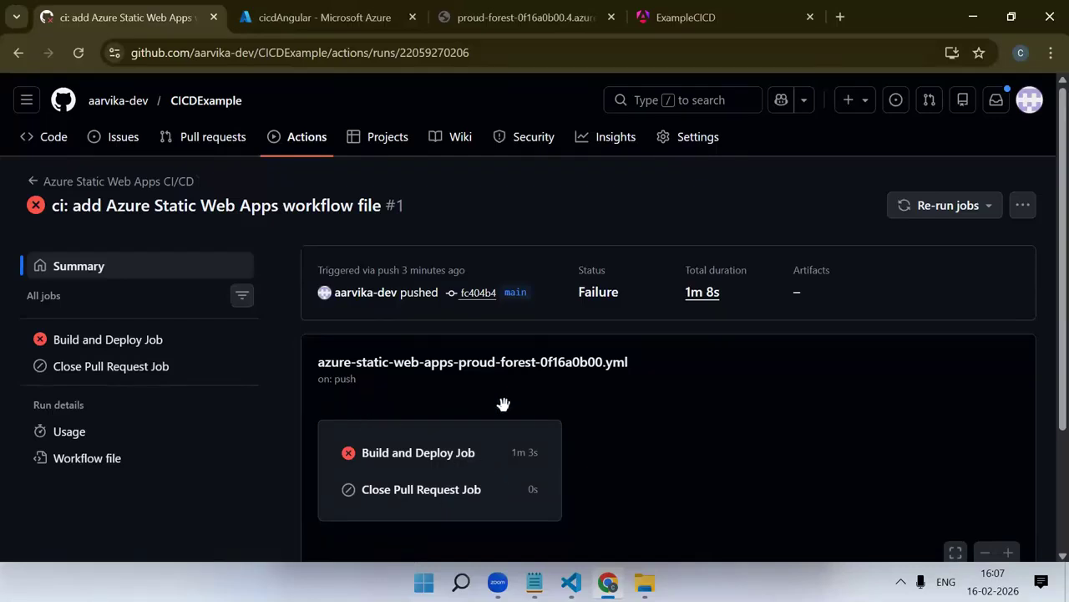
{"action": "left_click", "coordinate": [419, 458]}
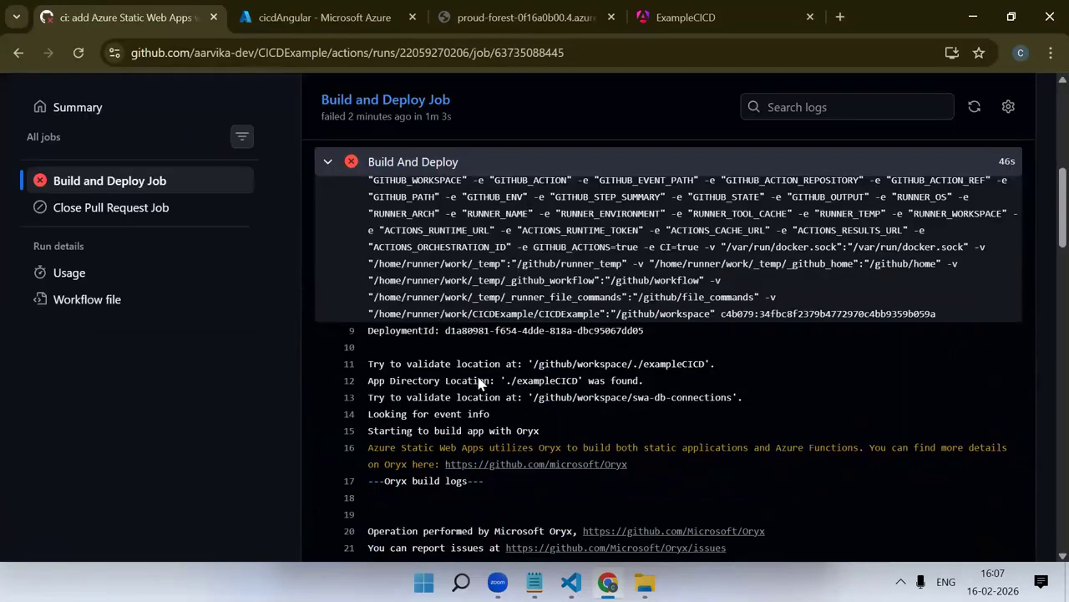
{"action": "scroll", "coordinate": [483, 389], "scroll_direction": "up", "scroll_amount": 15}
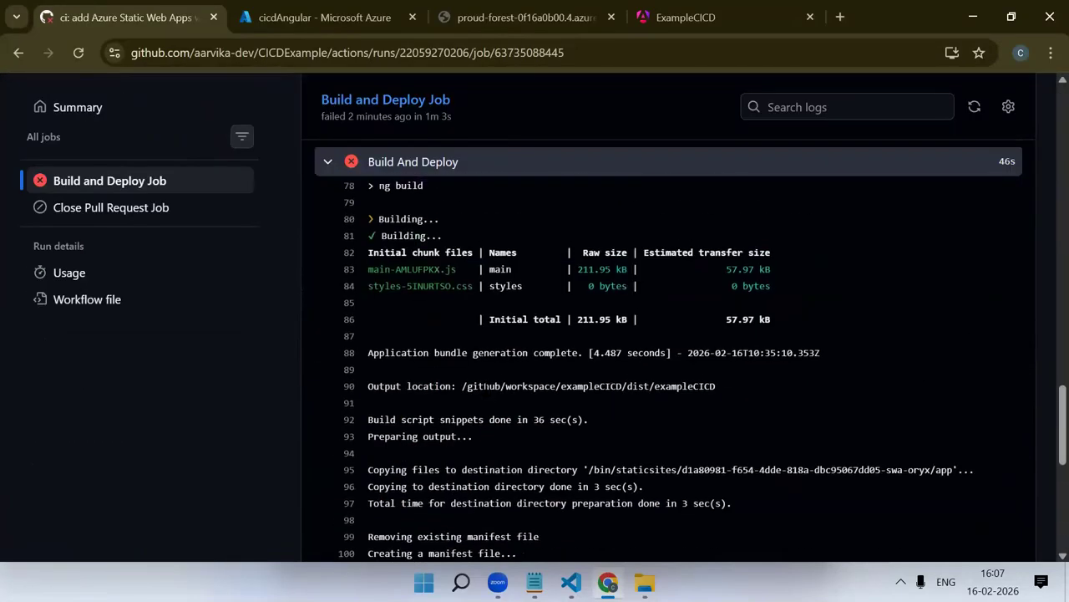
{"action": "scroll", "coordinate": [477, 392], "scroll_direction": "up", "scroll_amount": 10}
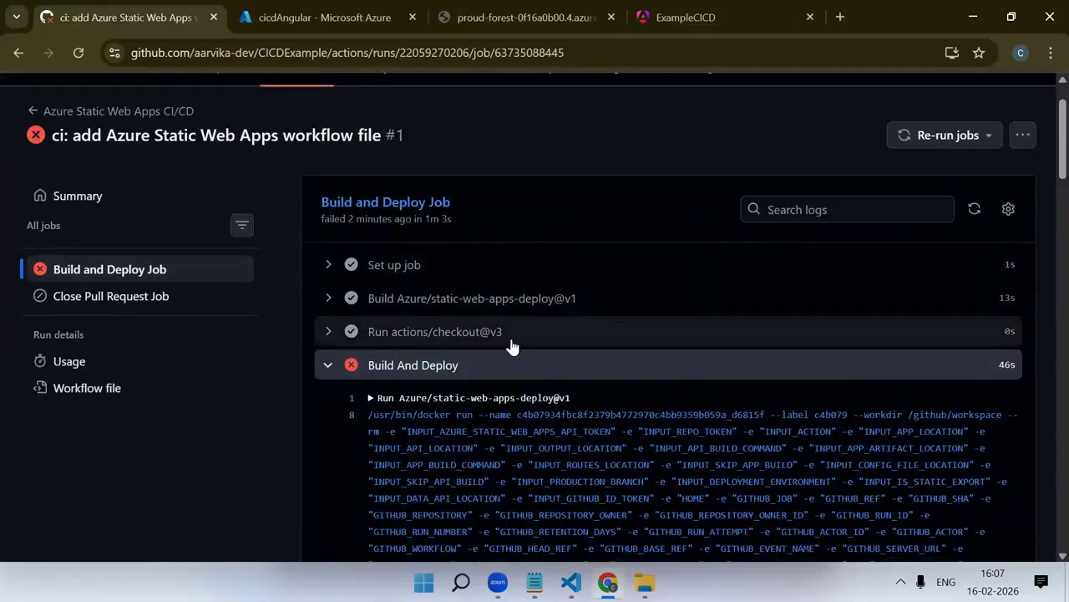
Read the Build And Deploy log from its start through platform detection and npm install to the ng build command
{"action": "scroll", "coordinate": [511, 345], "scroll_direction": "down", "scroll_amount": 1}
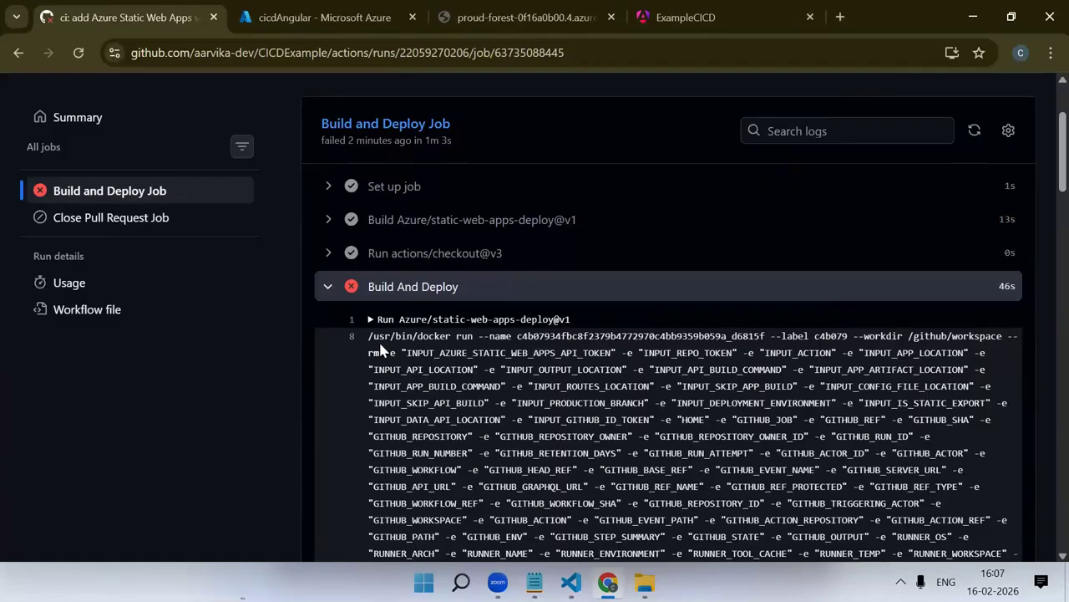
{"action": "scroll", "coordinate": [458, 422], "scroll_direction": "down", "scroll_amount": 5}
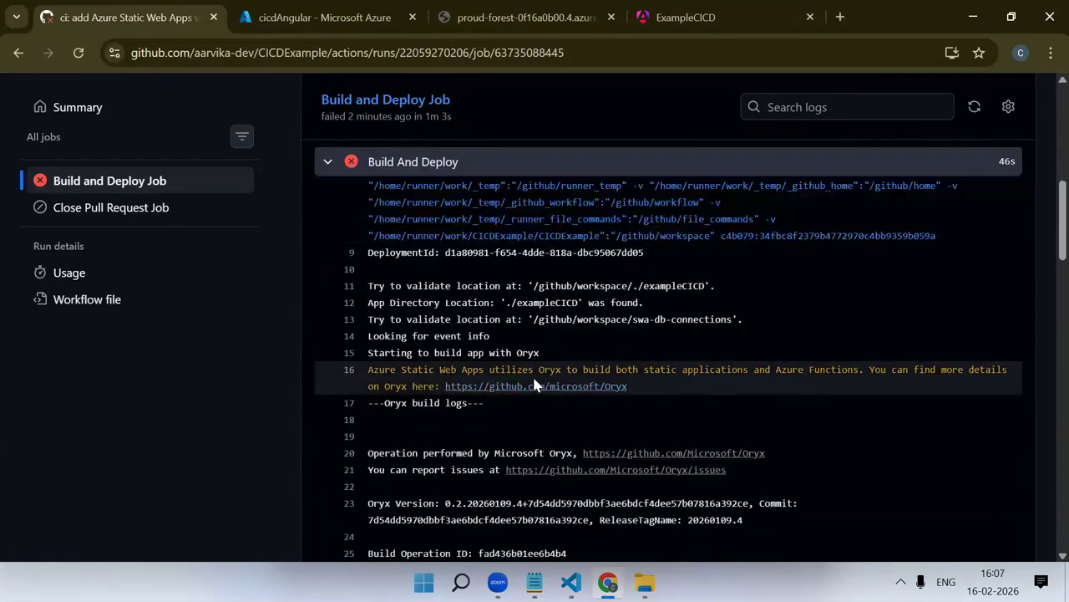
{"action": "scroll", "coordinate": [651, 422], "scroll_direction": "down", "scroll_amount": 1}
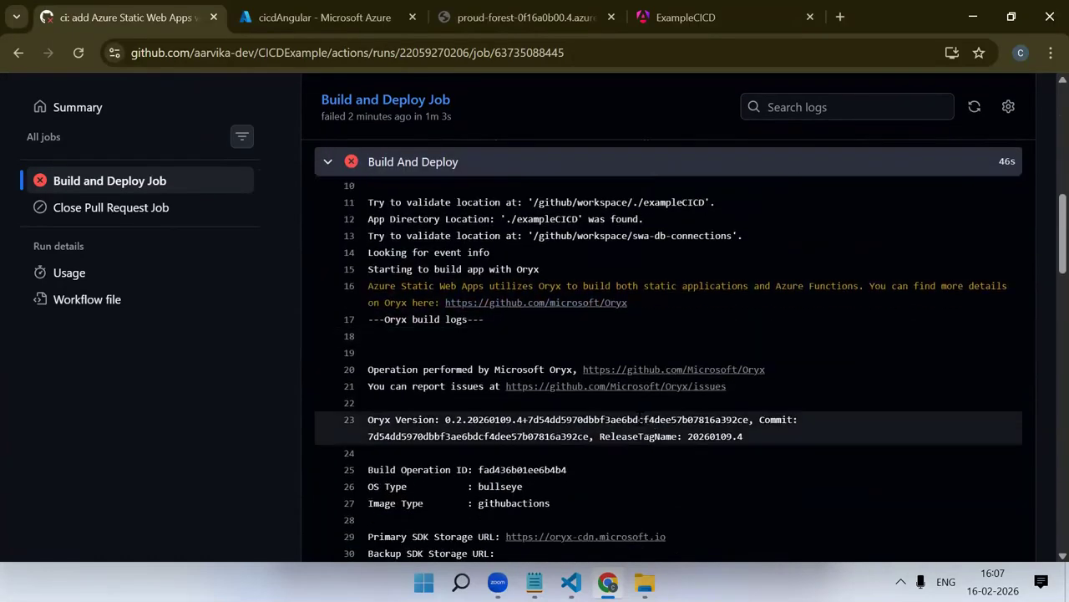
{"action": "scroll", "coordinate": [635, 414], "scroll_direction": "down", "scroll_amount": 3}
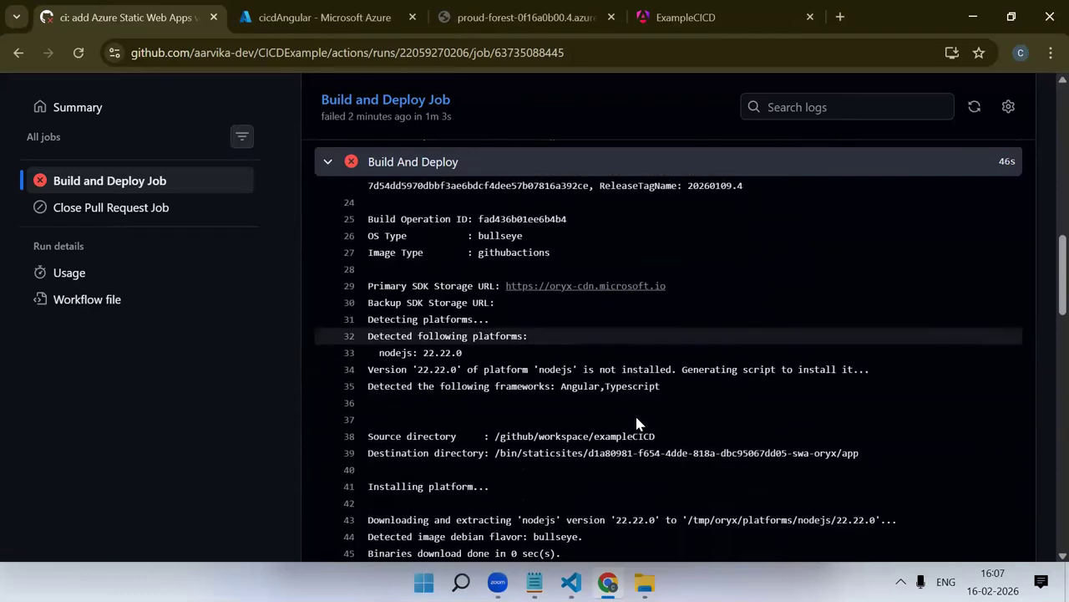
{"action": "scroll", "coordinate": [640, 426], "scroll_direction": "down", "scroll_amount": 2}
{"action": "scroll", "coordinate": [604, 401], "scroll_direction": "up", "scroll_amount": 1}
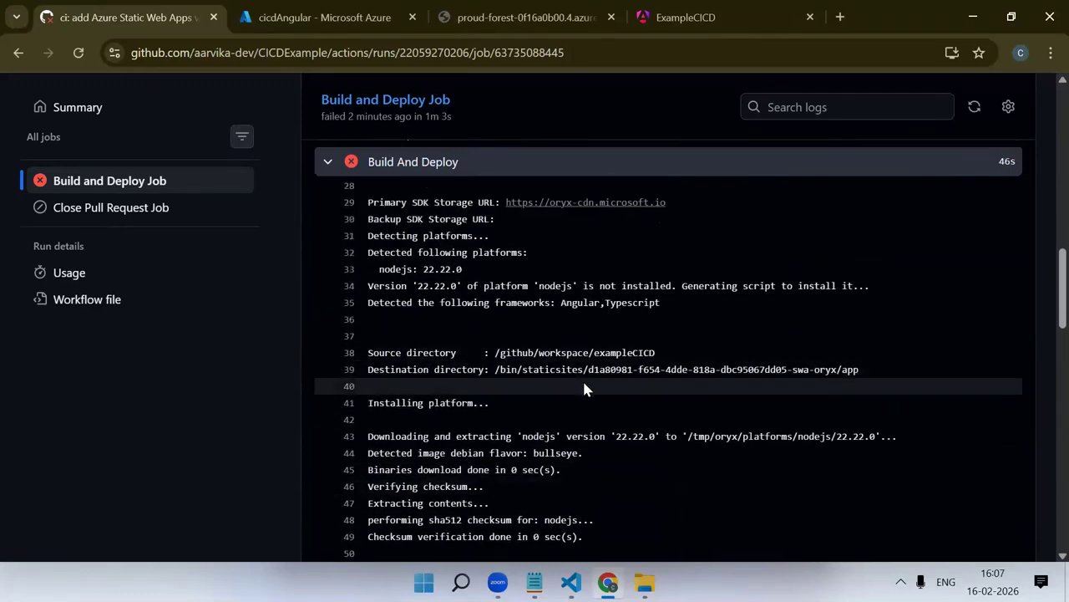
{"action": "scroll", "coordinate": [526, 349], "scroll_direction": "down", "scroll_amount": 1}
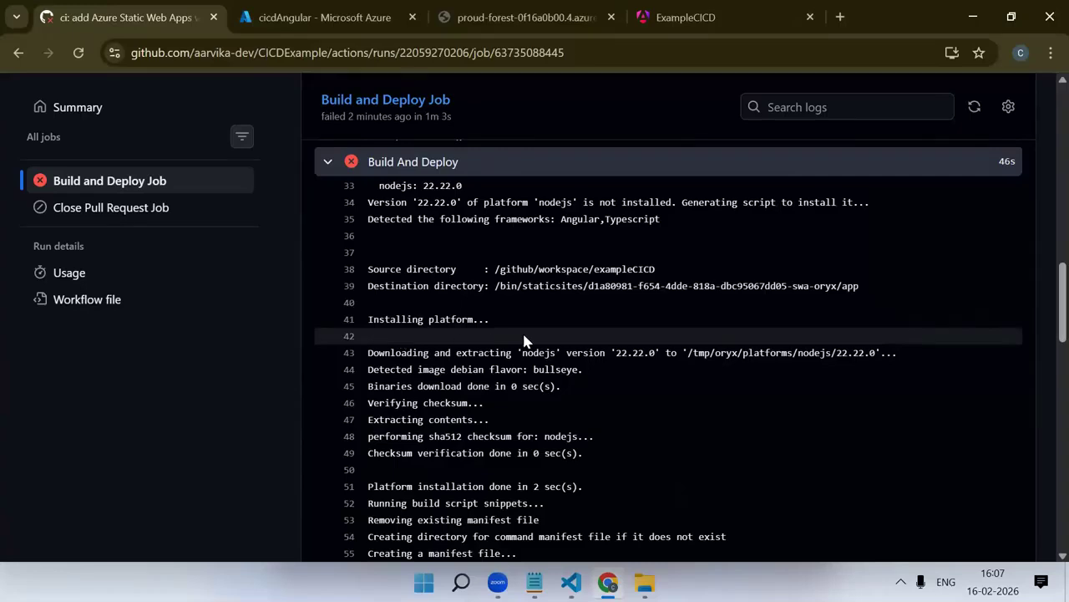
{"action": "scroll", "coordinate": [526, 340], "scroll_direction": "down", "scroll_amount": 3}
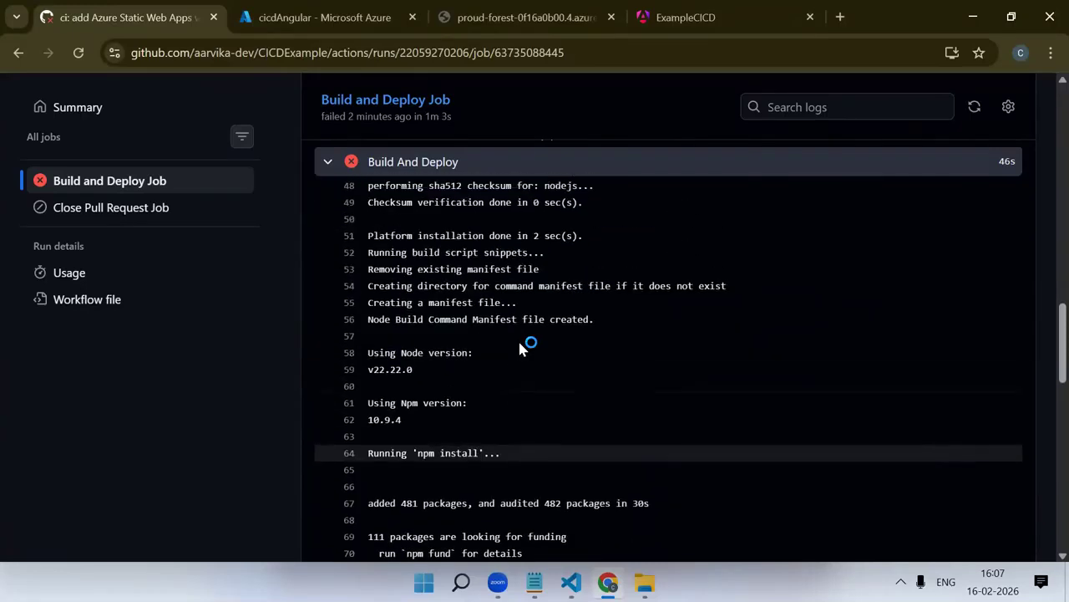
{"action": "scroll", "coordinate": [488, 357], "scroll_direction": "down", "scroll_amount": 5}
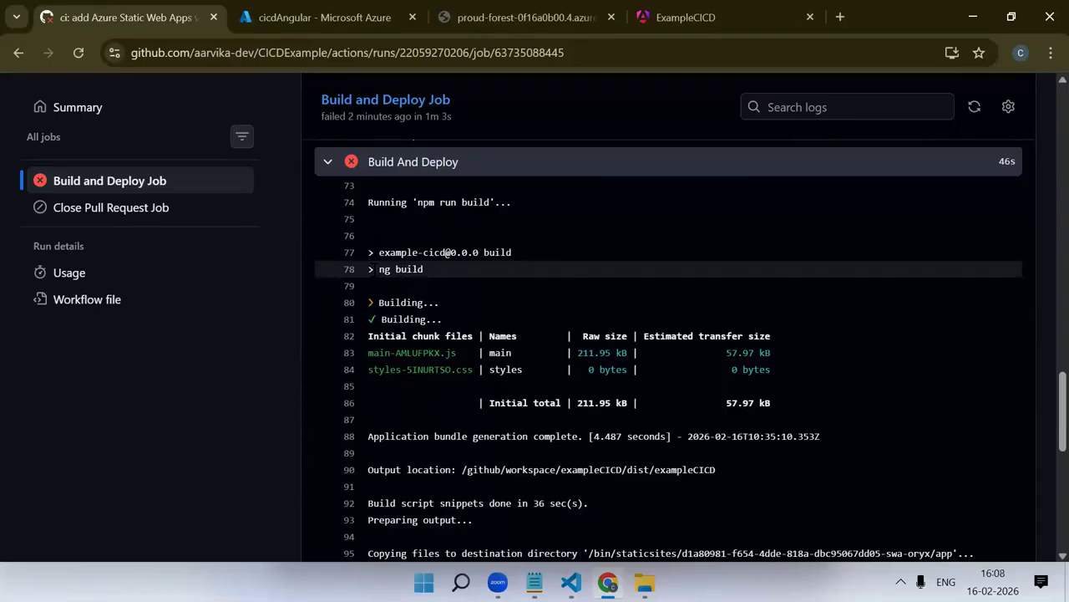
{"action": "triple_click", "coordinate": [456, 272]}
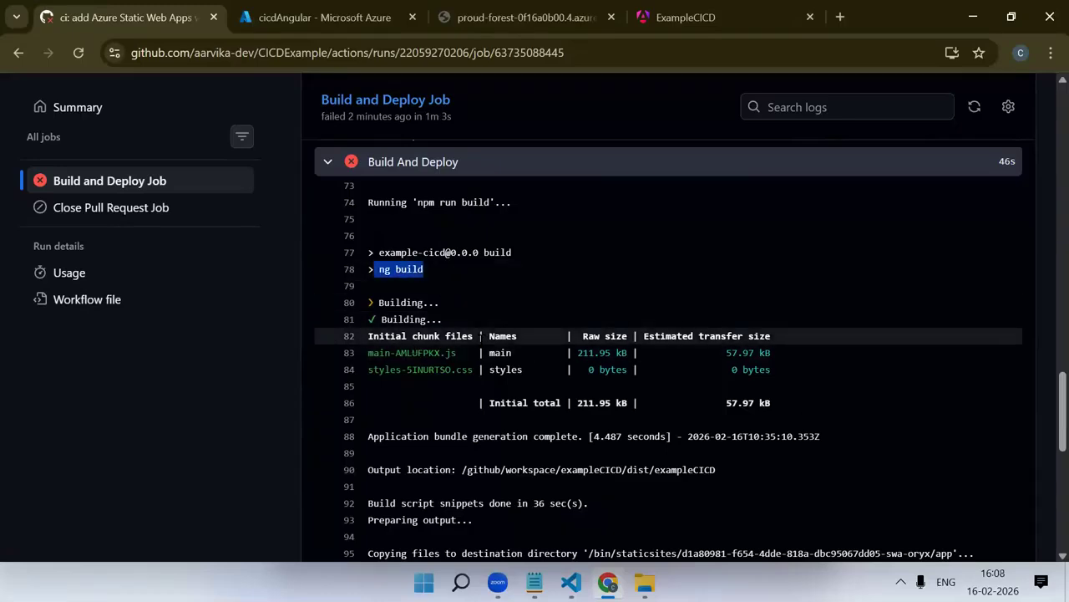
Examine the build output location and the error messages at the end of the Build And Deploy log
{"action": "scroll", "coordinate": [480, 335], "scroll_direction": "down", "scroll_amount": 2}
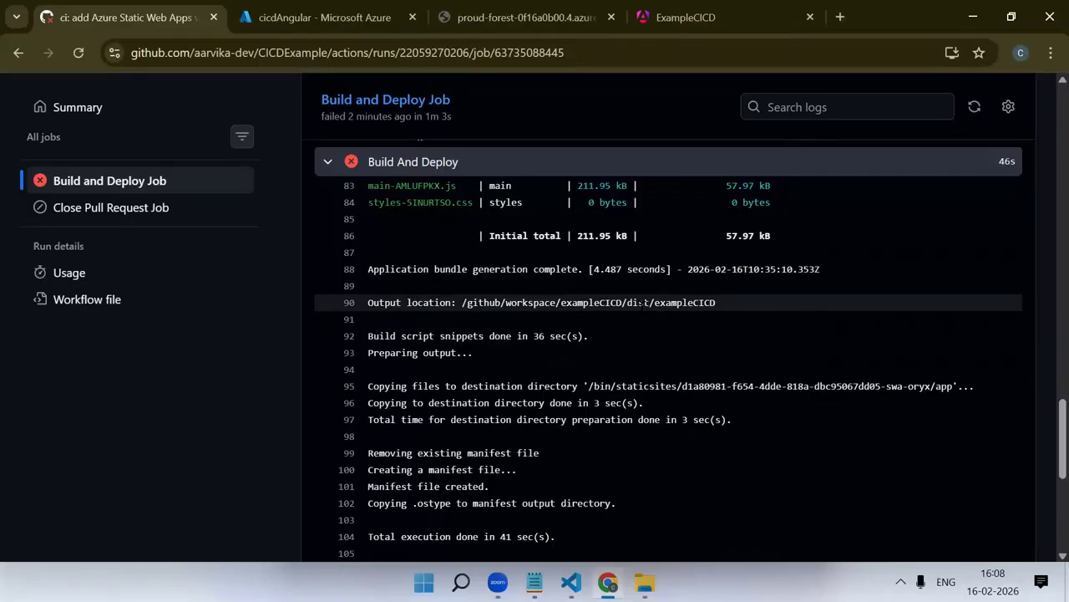
{"action": "scroll", "coordinate": [643, 336], "scroll_direction": "down", "scroll_amount": 1}
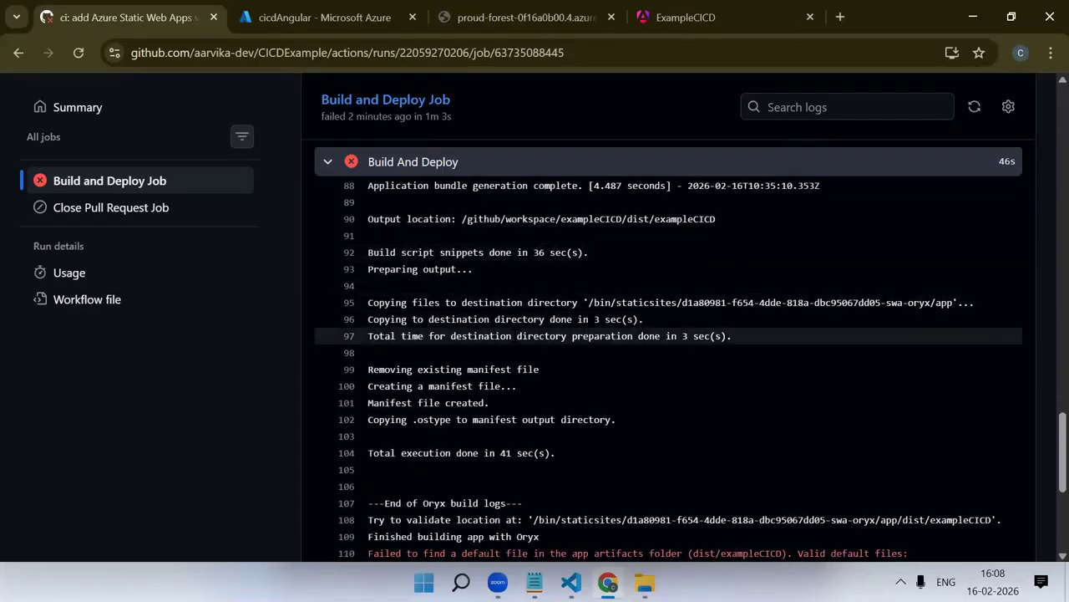
{"action": "scroll", "coordinate": [644, 335], "scroll_direction": "down", "scroll_amount": 3}
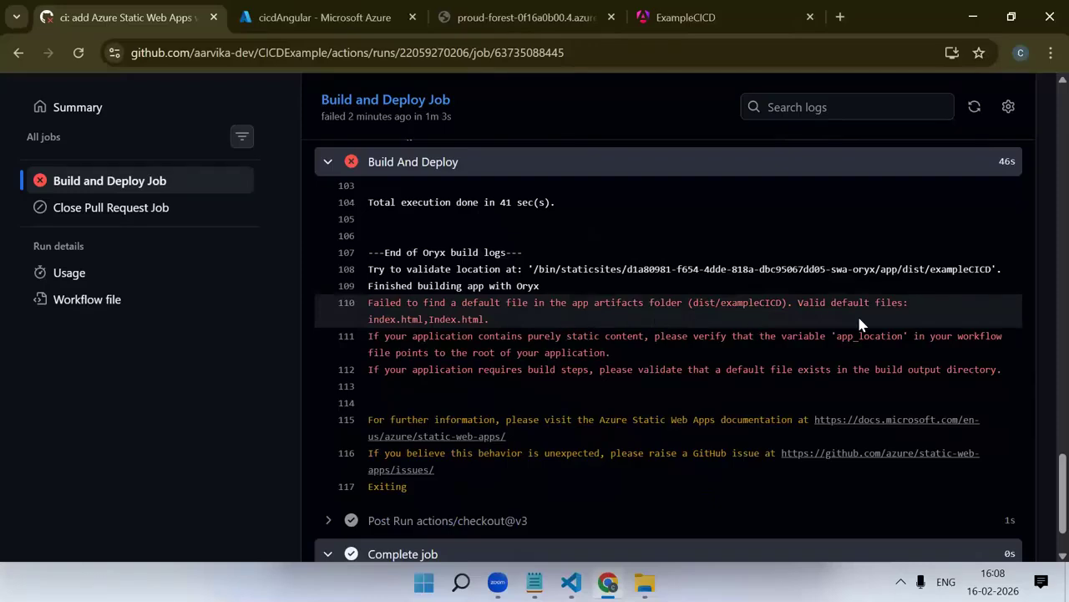
{"action": "scroll", "coordinate": [560, 349], "scroll_direction": "down", "scroll_amount": 1}
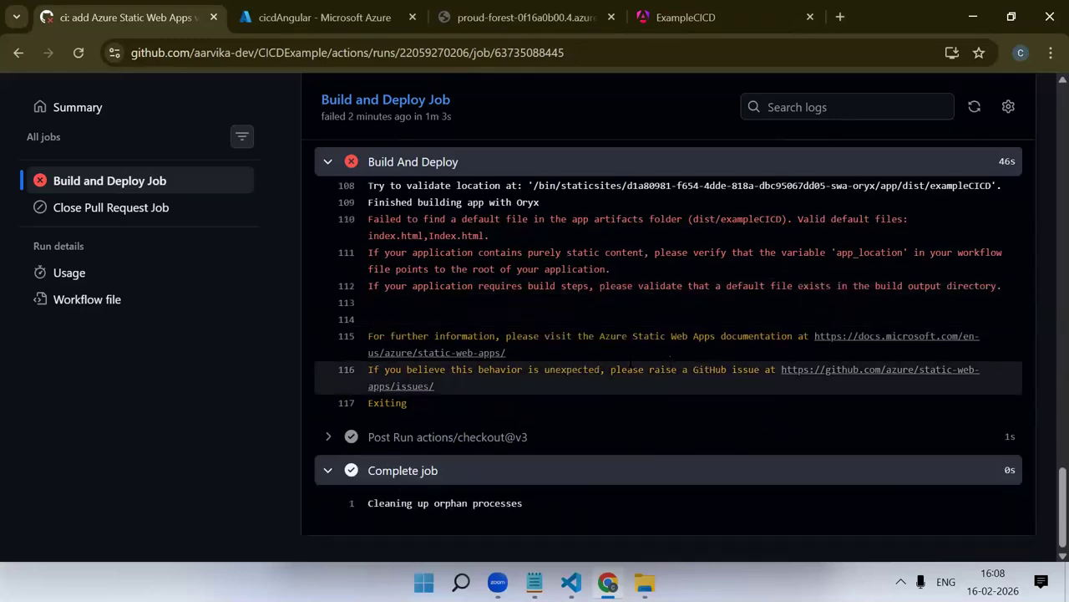
{"action": "scroll", "coordinate": [560, 349], "scroll_direction": "up", "scroll_amount": 20}
{"action": "scroll", "coordinate": [560, 350], "scroll_direction": "up", "scroll_amount": 5}
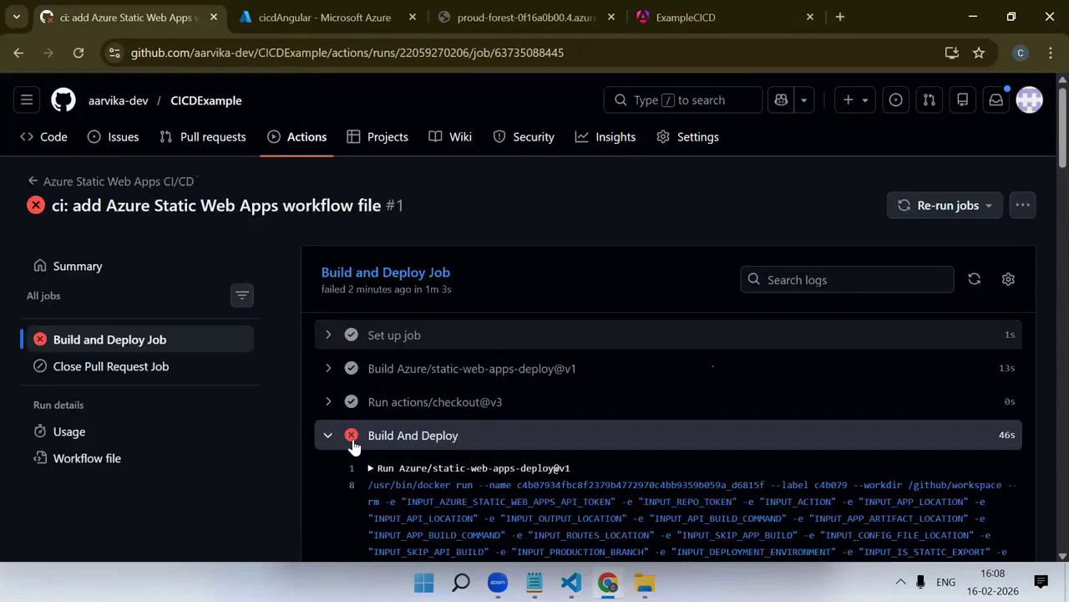
Collapse the Build And Deploy log and review the list of steps in the job
{"action": "left_click", "coordinate": [327, 435]}
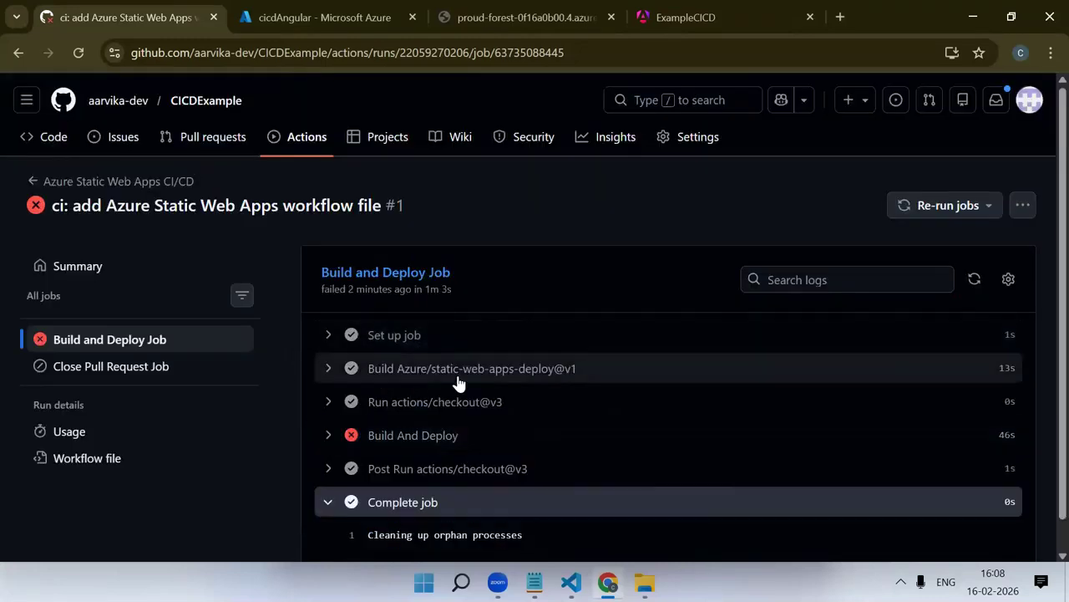
{"action": "scroll", "coordinate": [458, 382], "scroll_direction": "down", "scroll_amount": 1}
{"action": "scroll", "coordinate": [461, 381], "scroll_direction": "up", "scroll_amount": 1}
Open the exampleCICD folder in the CICDExample repository's code and look through its files
{"action": "left_click", "coordinate": [40, 266]}
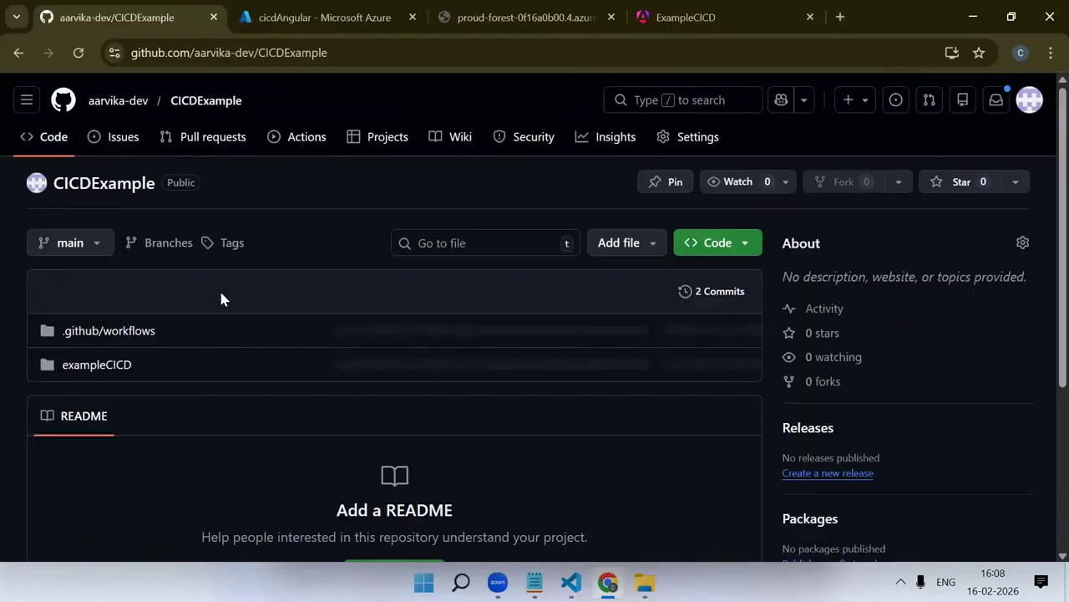
{"action": "left_click", "coordinate": [123, 367]}
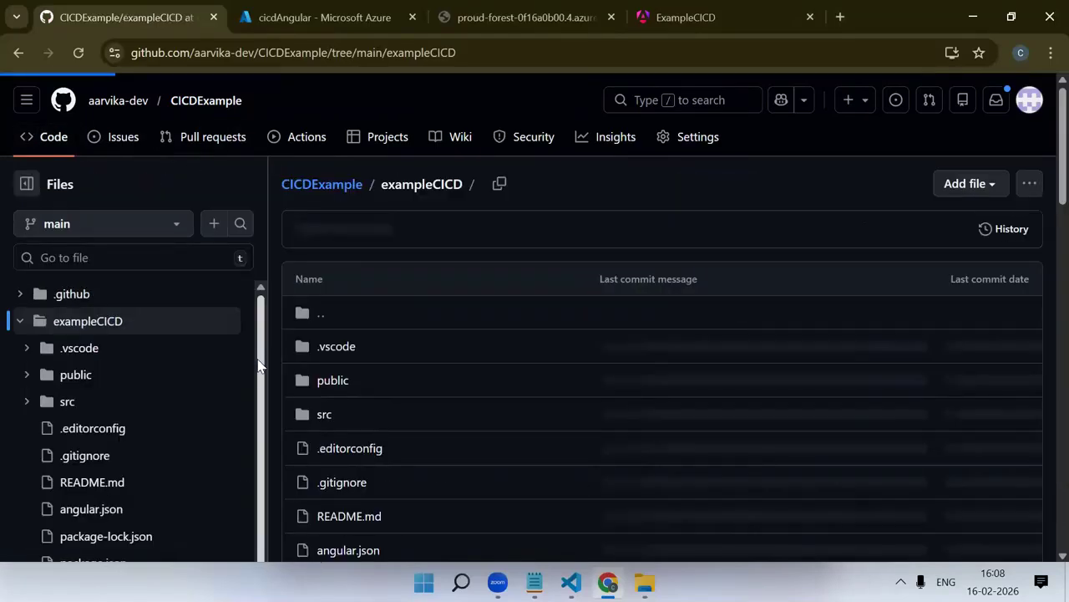
{"action": "scroll", "coordinate": [449, 365], "scroll_direction": "down", "scroll_amount": 4}
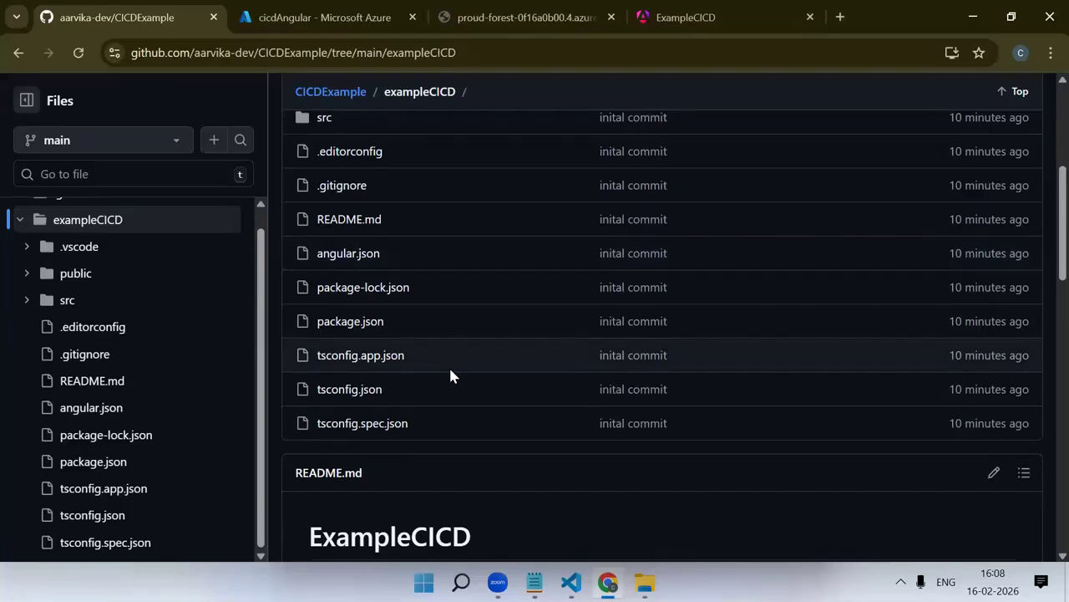
{"action": "scroll", "coordinate": [450, 372], "scroll_direction": "up", "scroll_amount": 2}
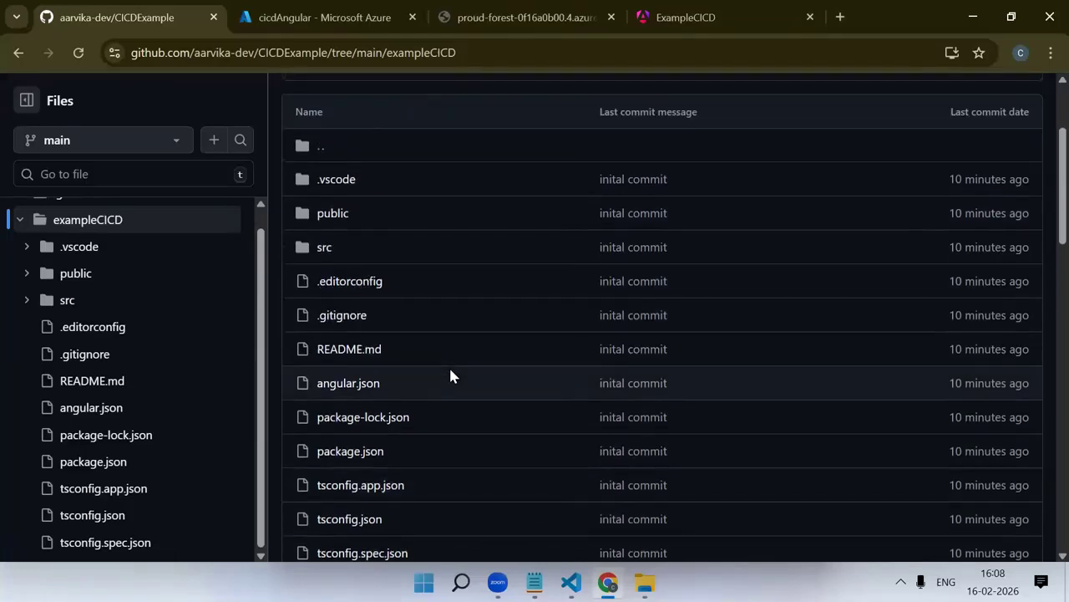
{"action": "scroll", "coordinate": [450, 376], "scroll_direction": "down", "scroll_amount": 1}
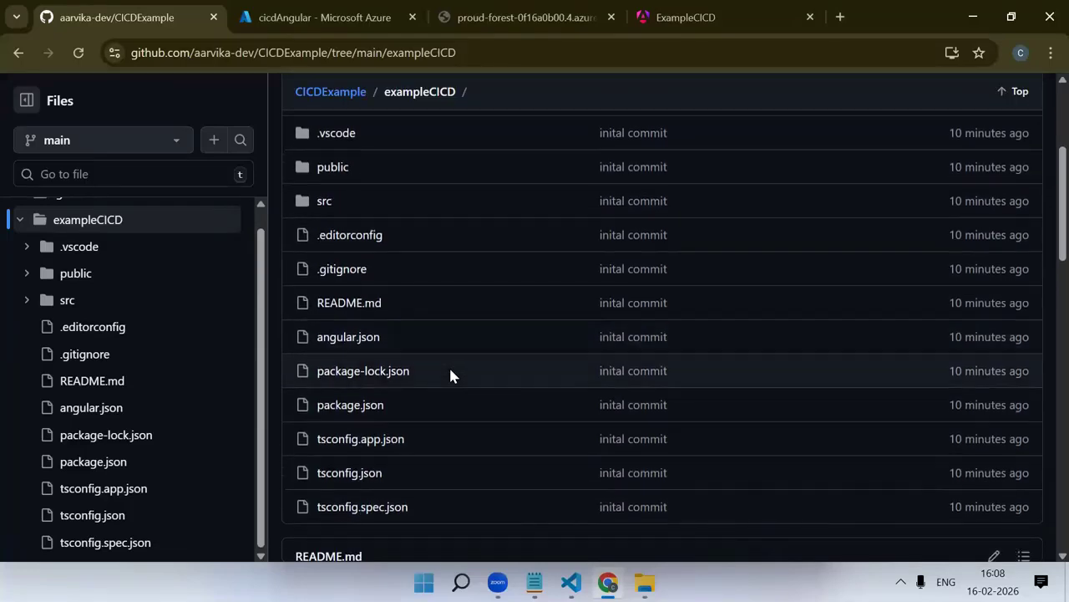
{"action": "scroll", "coordinate": [450, 372], "scroll_direction": "down", "scroll_amount": 2}
{"action": "scroll", "coordinate": [451, 371], "scroll_direction": "up", "scroll_amount": 3}
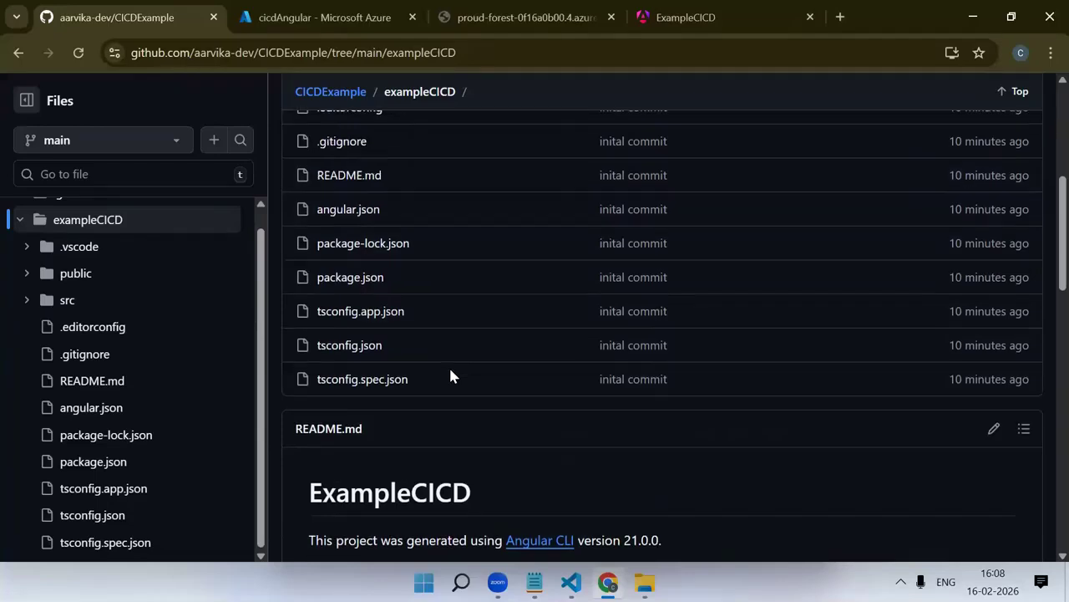
{"action": "scroll", "coordinate": [448, 376], "scroll_direction": "up", "scroll_amount": 3}
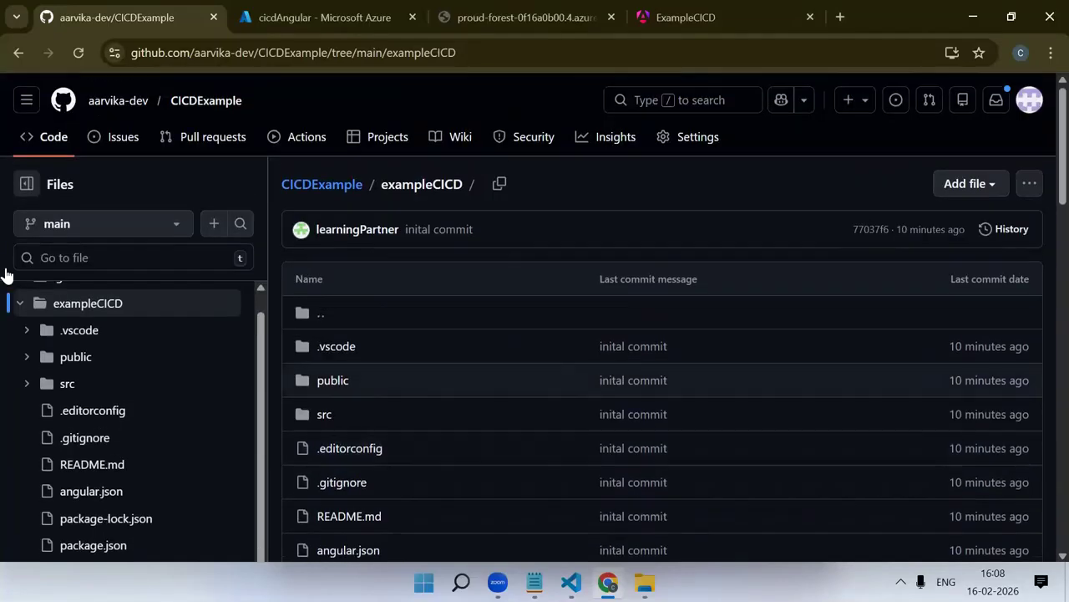
Open azure-static-web-apps-proud-forest-0f16a0b00.yml from .github/workflows and examine its app_location and output_location values
{"action": "left_click", "coordinate": [18, 51]}
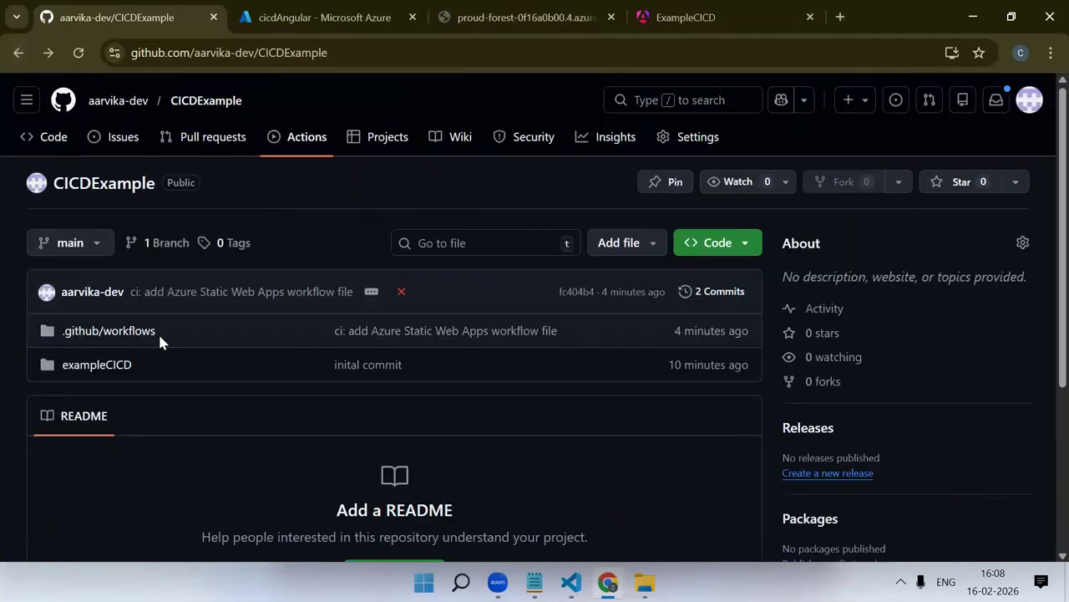
{"action": "left_click", "coordinate": [111, 331]}
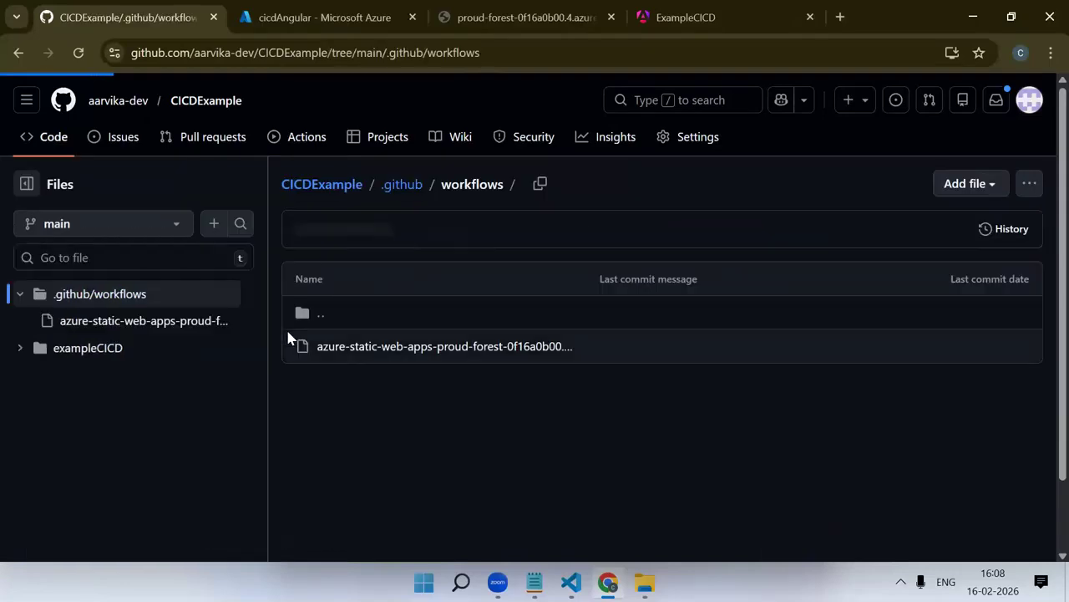
{"action": "left_click", "coordinate": [559, 348]}
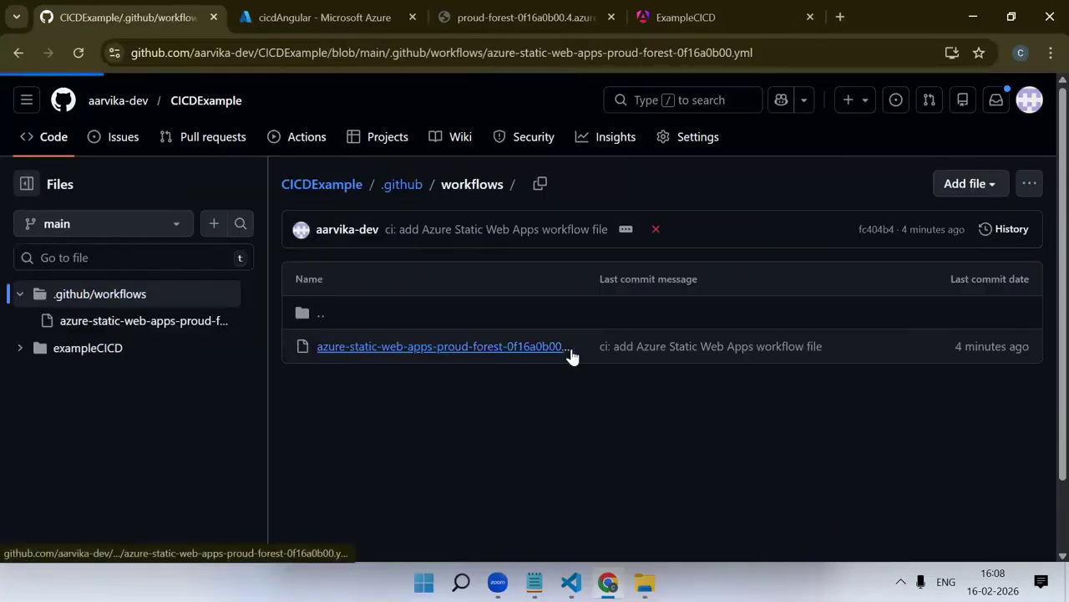
{"action": "scroll", "coordinate": [572, 347], "scroll_direction": "down", "scroll_amount": 7}
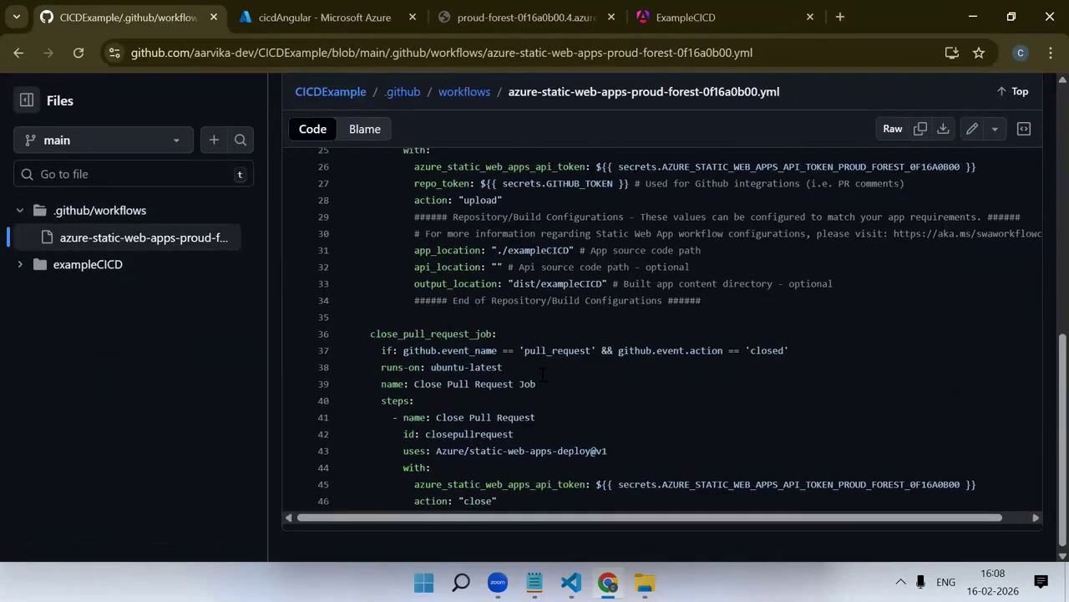
{"action": "scroll", "coordinate": [546, 373], "scroll_direction": "up", "scroll_amount": 3}
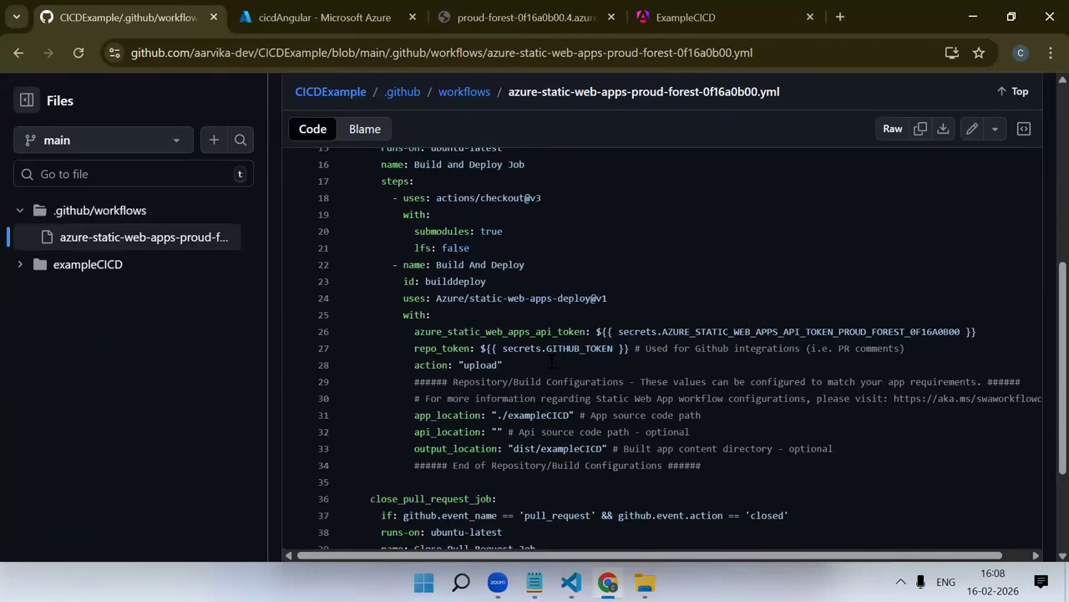
{"action": "left_click_drag", "start_coordinate": [408, 414], "coordinate": [694, 422]}
{"action": "left_click_drag", "start_coordinate": [410, 447], "coordinate": [513, 449]}
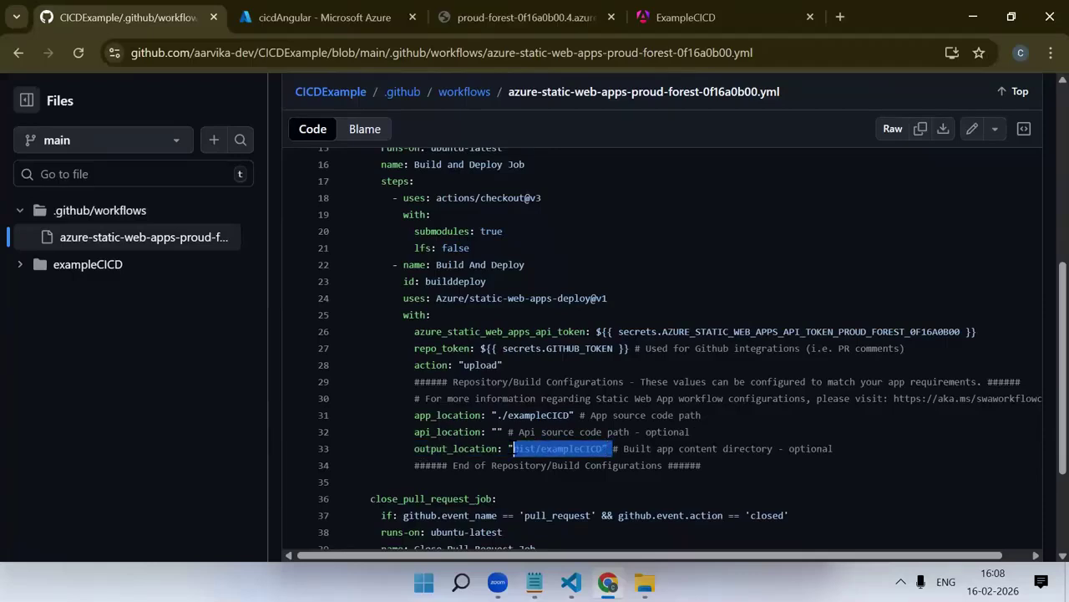
{"action": "scroll", "coordinate": [513, 449], "scroll_direction": "down", "scroll_amount": 2}
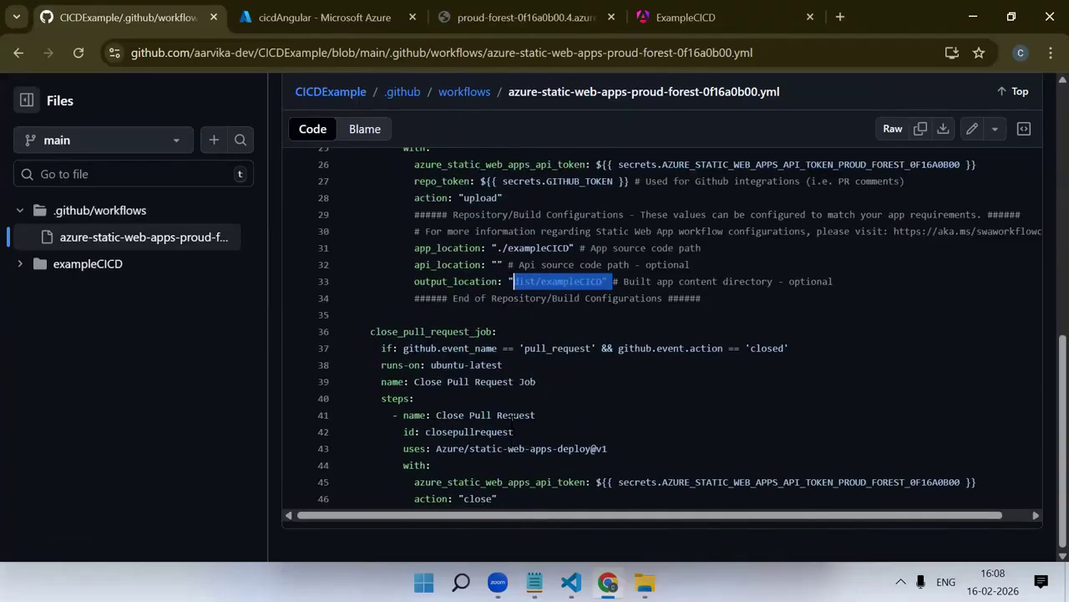
Check the local CICDExample project in File Explorer and VS Code, and return to the workflow file in Chrome
{"action": "left_click", "coordinate": [644, 583]}
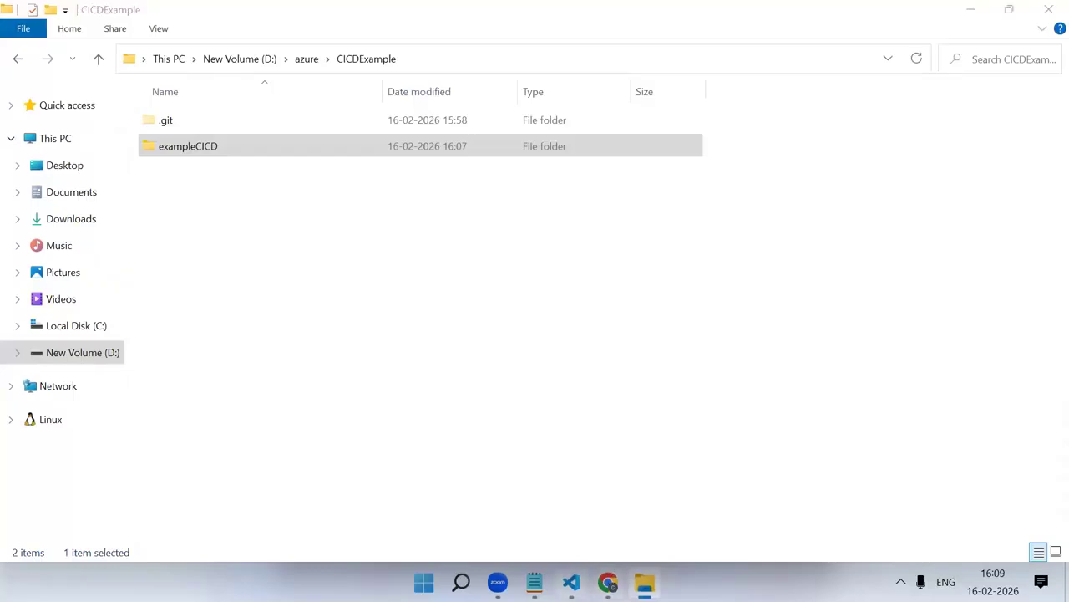
{"action": "left_click", "coordinate": [571, 582]}
{"action": "left_click", "coordinate": [608, 582]}
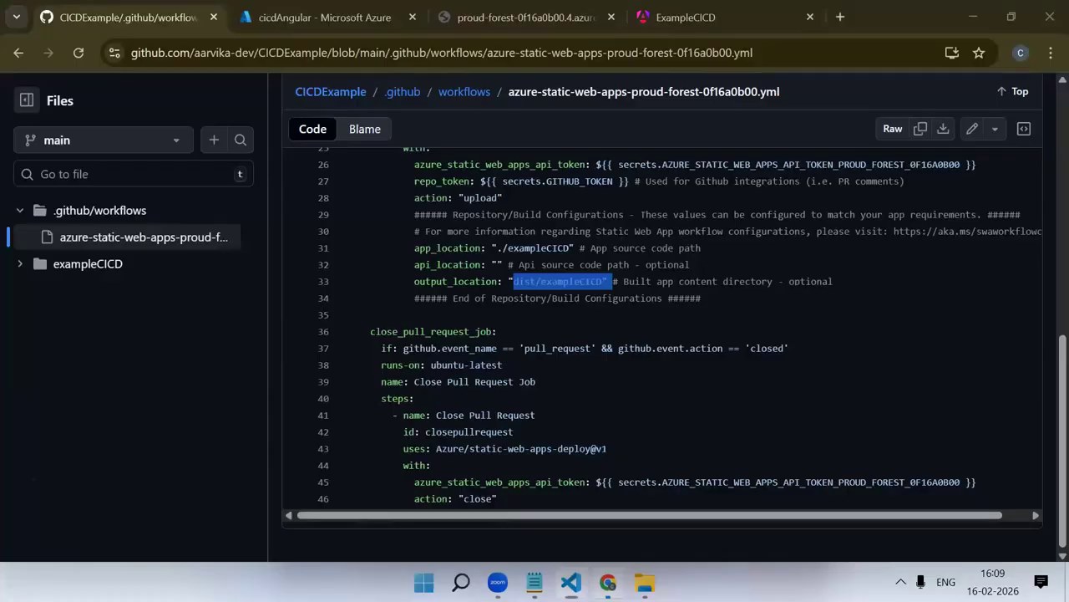
Switch to VS Code and stage the modified app.html in source control
{"action": "scroll", "coordinate": [254, 330], "scroll_direction": "up", "scroll_amount": 6}
{"action": "left_click", "coordinate": [571, 583]}
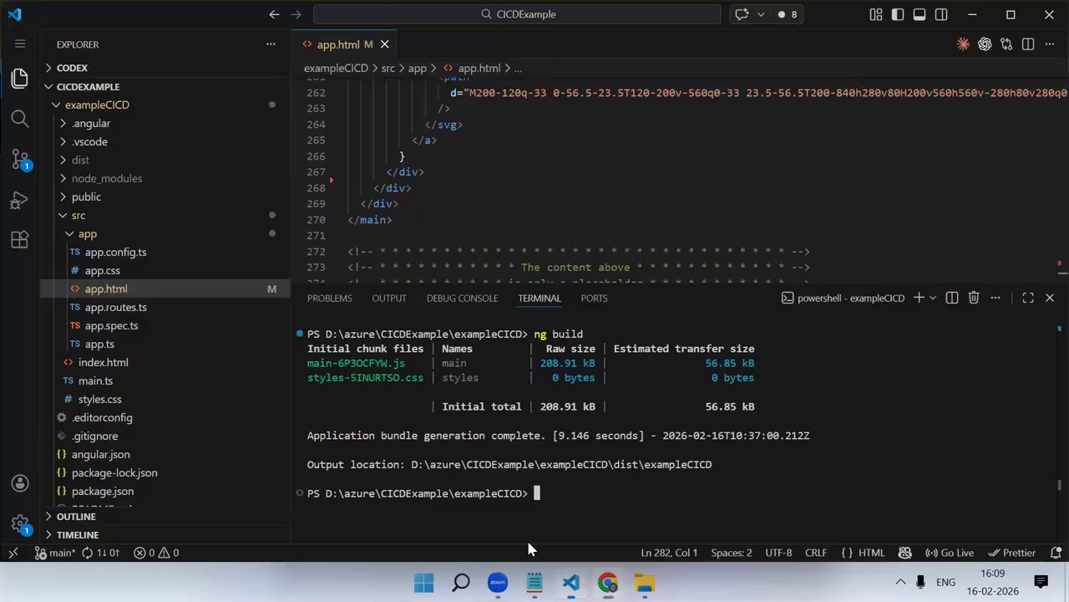
{"action": "left_click", "coordinate": [20, 199]}
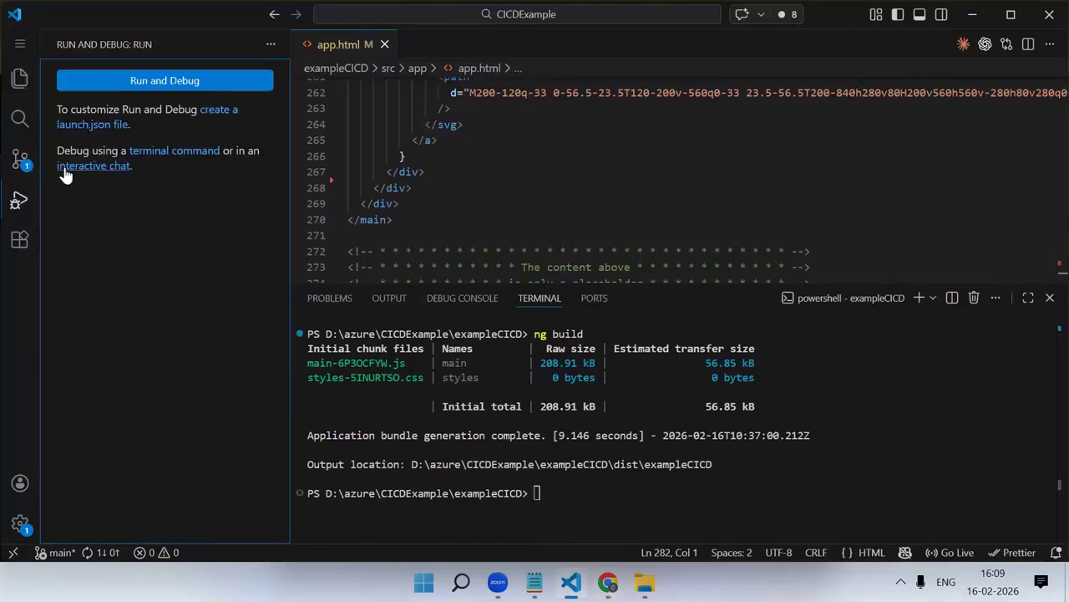
{"action": "left_click", "coordinate": [20, 161]}
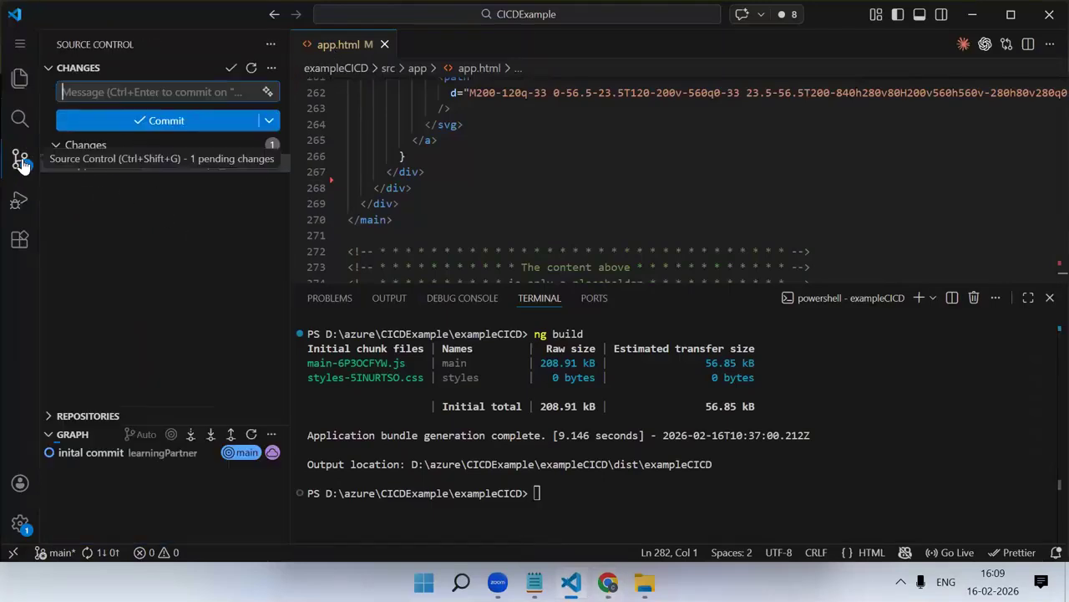
{"action": "left_click", "coordinate": [108, 167]}
{"action": "left_click", "coordinate": [254, 163]}
Commit the staged change with the message "app component" and sync the main branch with origin/main
{"action": "type", "text": "app"}
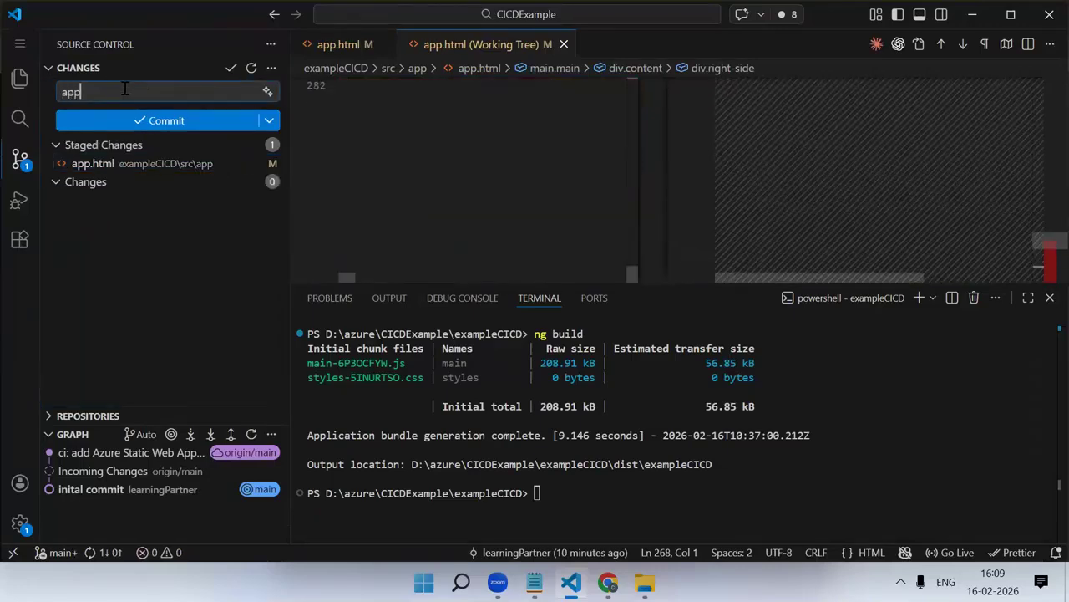
{"action": "type", "text": " component"}
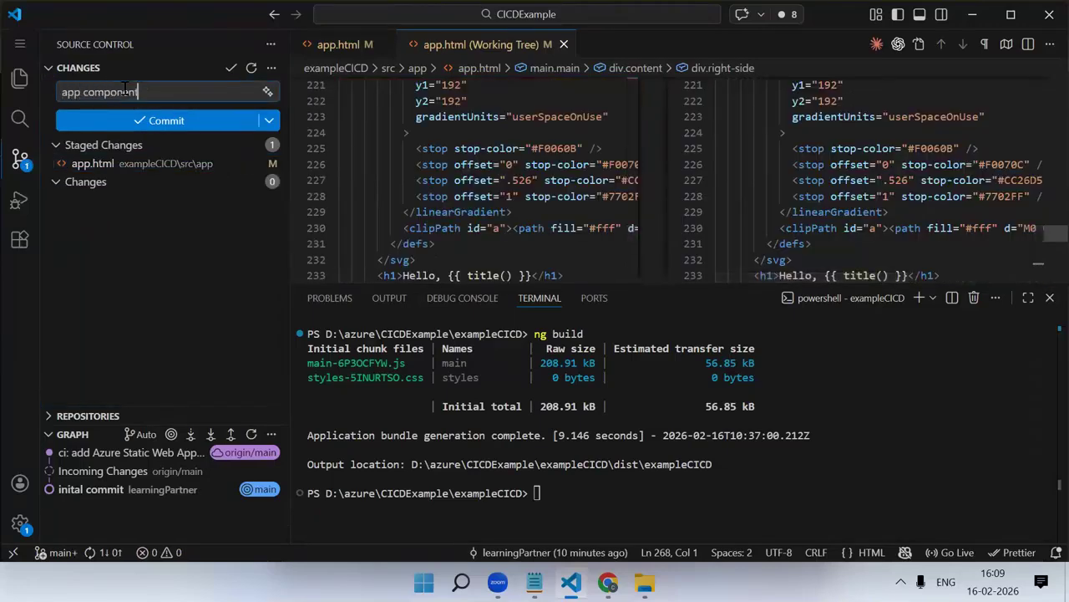
{"action": "left_click", "coordinate": [116, 125]}
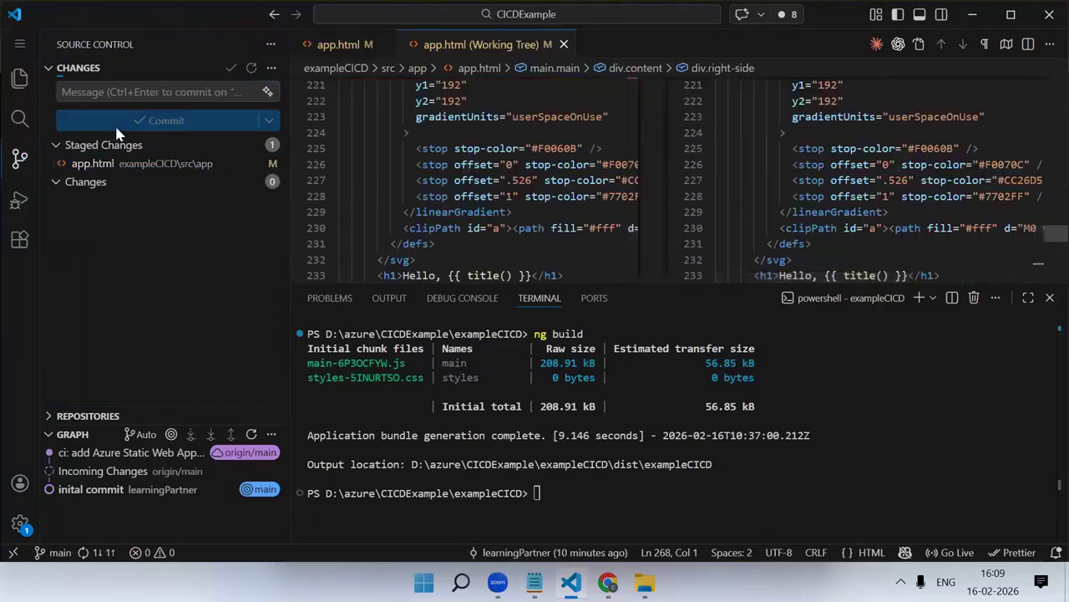
{"action": "left_click", "coordinate": [87, 555]}
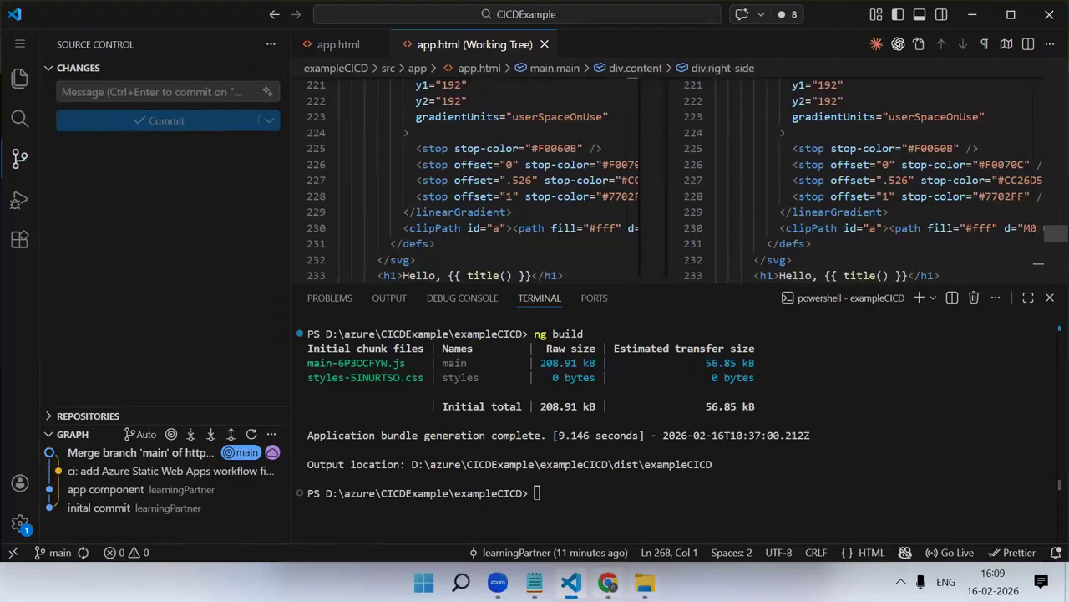
Switch to Chrome, refresh the repository's workflow runs, and open the newest "Merge branch 'main'" run to check its jobs
{"action": "left_click", "coordinate": [609, 583]}
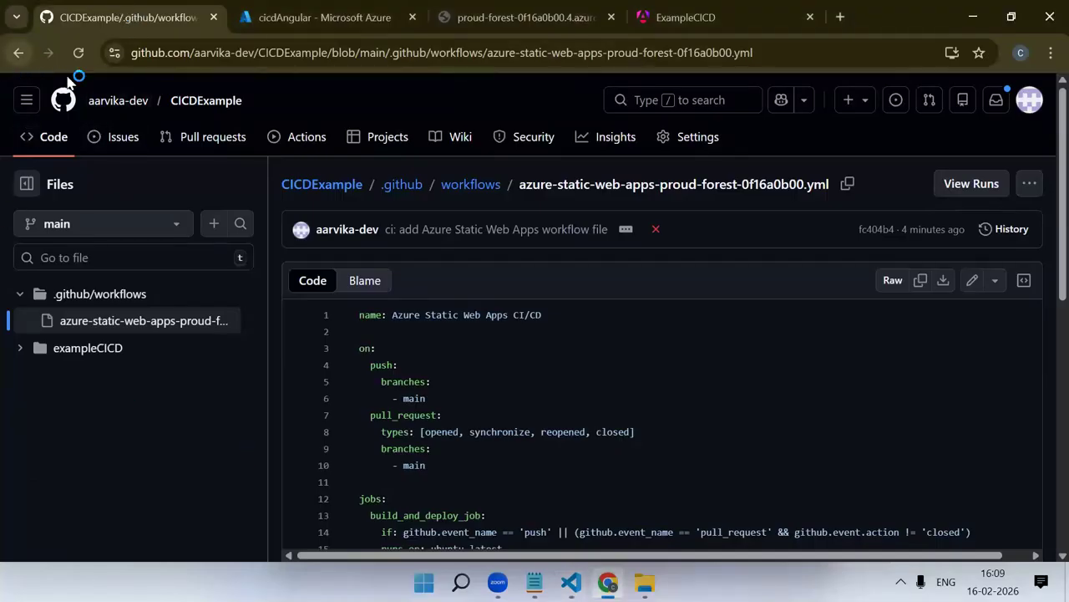
{"action": "left_click", "coordinate": [301, 137]}
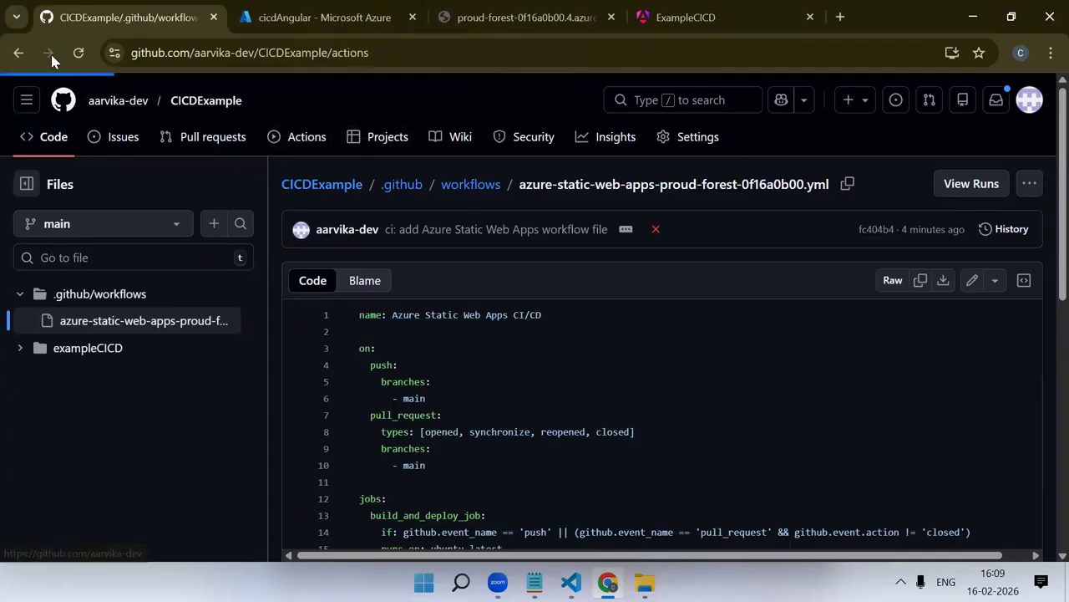
{"action": "left_click", "coordinate": [79, 53]}
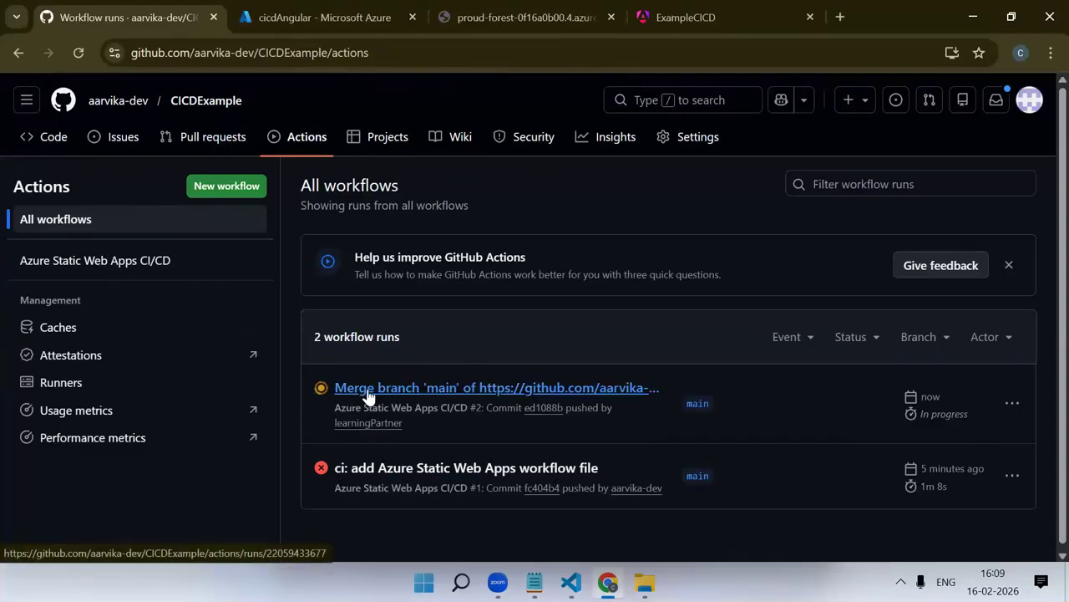
{"action": "left_click", "coordinate": [509, 389]}
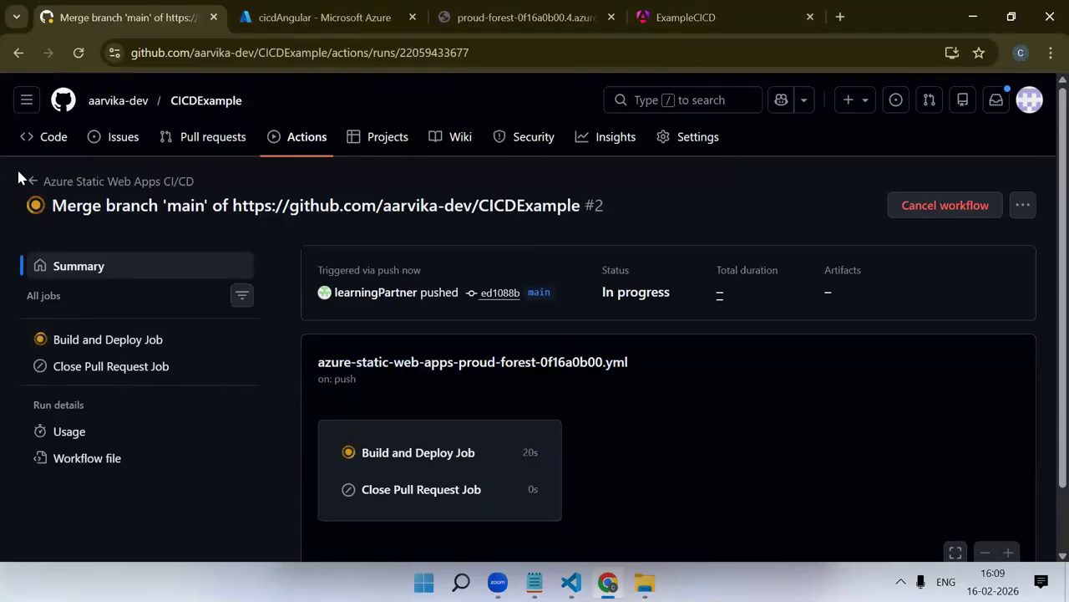
{"action": "scroll", "coordinate": [589, 325], "scroll_direction": "down", "scroll_amount": 1}
{"action": "scroll", "coordinate": [148, 259], "scroll_direction": "up", "scroll_amount": 1}
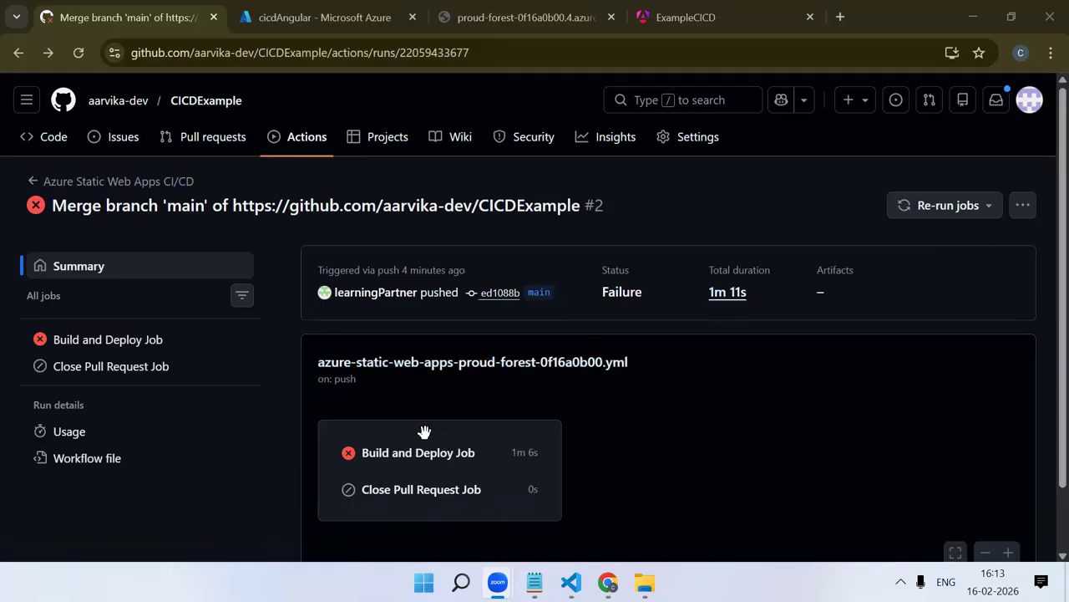
Open the Build and Deploy Job and examine the Build And Deploy log's error lines, highlighting app_location
{"action": "left_click", "coordinate": [412, 459]}
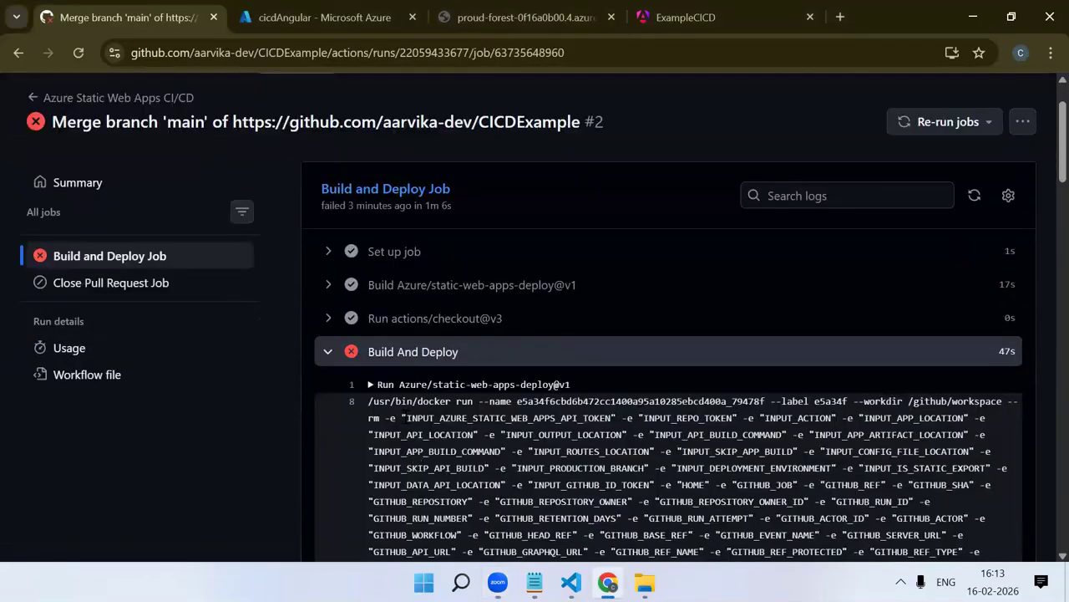
{"action": "scroll", "coordinate": [428, 351], "scroll_direction": "up", "scroll_amount": 20}
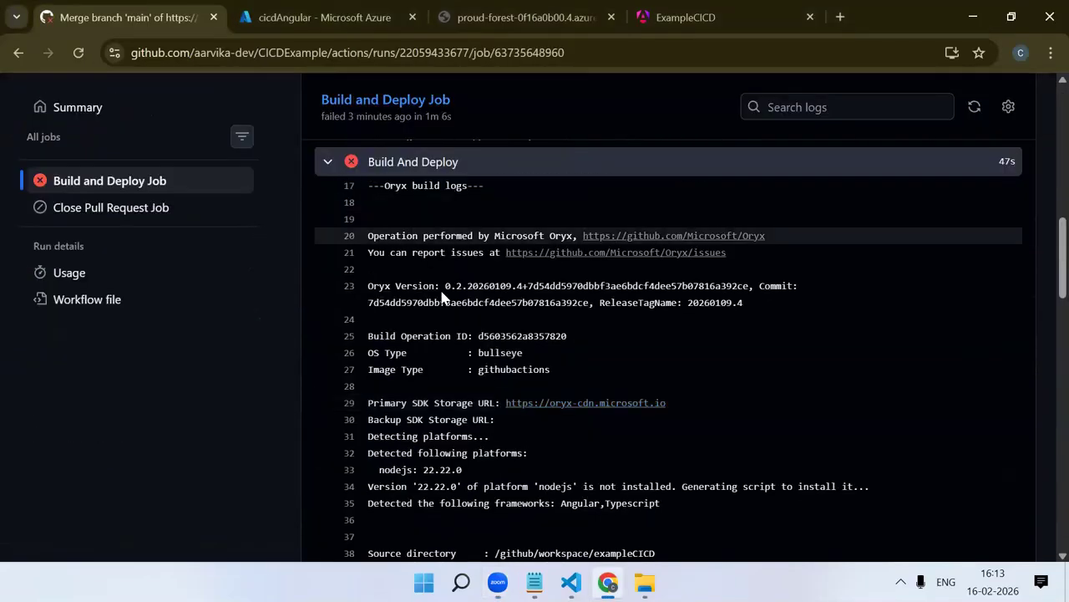
{"action": "scroll", "coordinate": [435, 257], "scroll_direction": "up", "scroll_amount": 10}
{"action": "scroll", "coordinate": [501, 334], "scroll_direction": "down", "scroll_amount": 8}
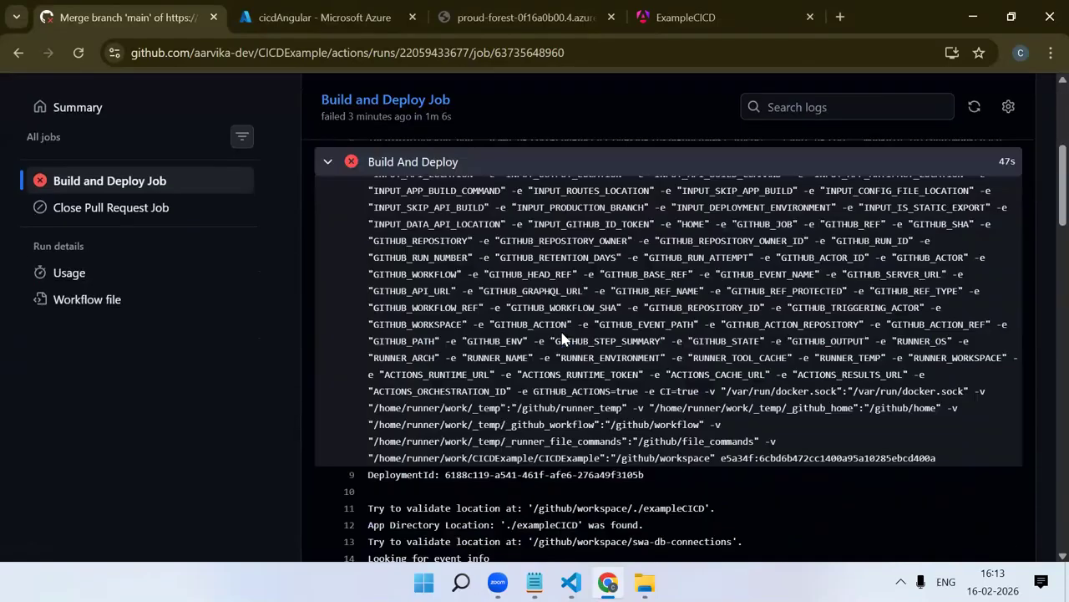
{"action": "scroll", "coordinate": [567, 338], "scroll_direction": "down", "scroll_amount": 20}
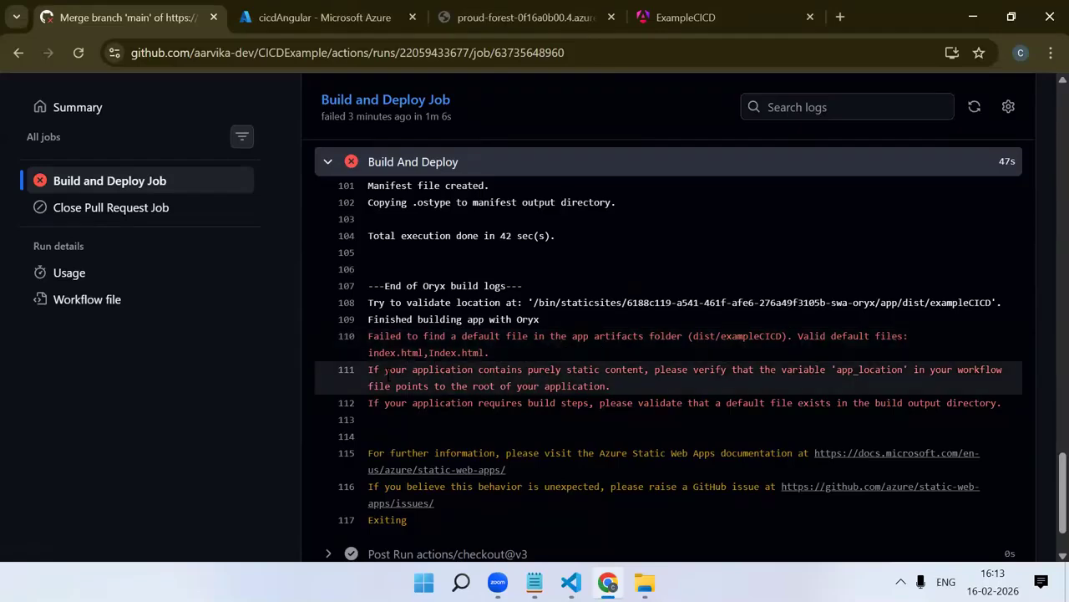
{"action": "left_click_drag", "start_coordinate": [835, 373], "coordinate": [904, 373]}
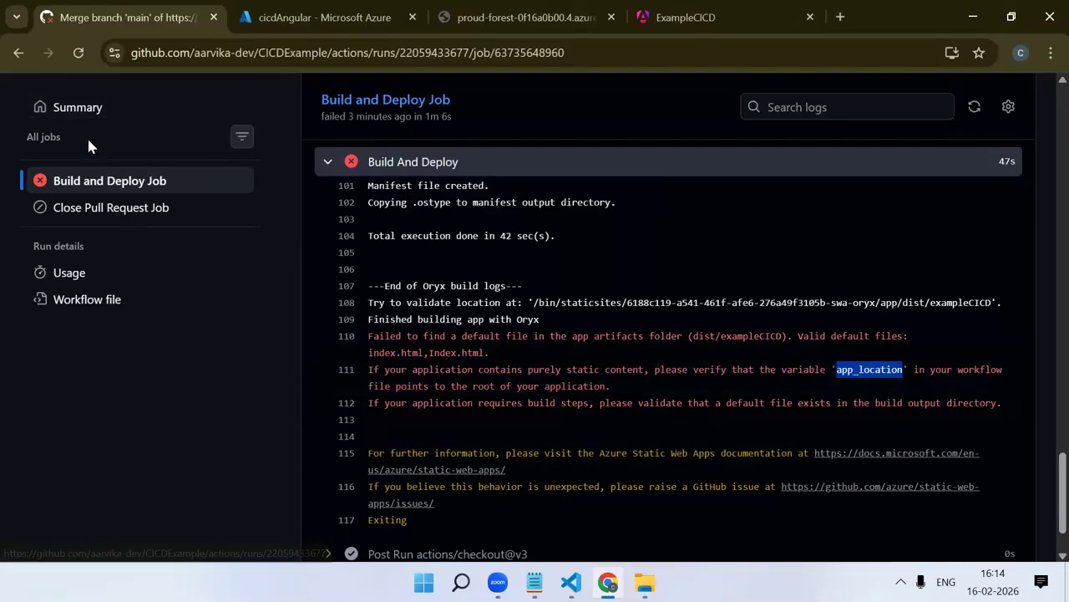
Open azure-static-web-apps-proud-forest-0f16a0b00.yml from the repository's .github/workflows folder for editing
{"action": "scroll", "coordinate": [123, 119], "scroll_direction": "up", "scroll_amount": 4}
{"action": "scroll", "coordinate": [122, 119], "scroll_direction": "up", "scroll_amount": 10}
{"action": "left_click", "coordinate": [18, 53]}
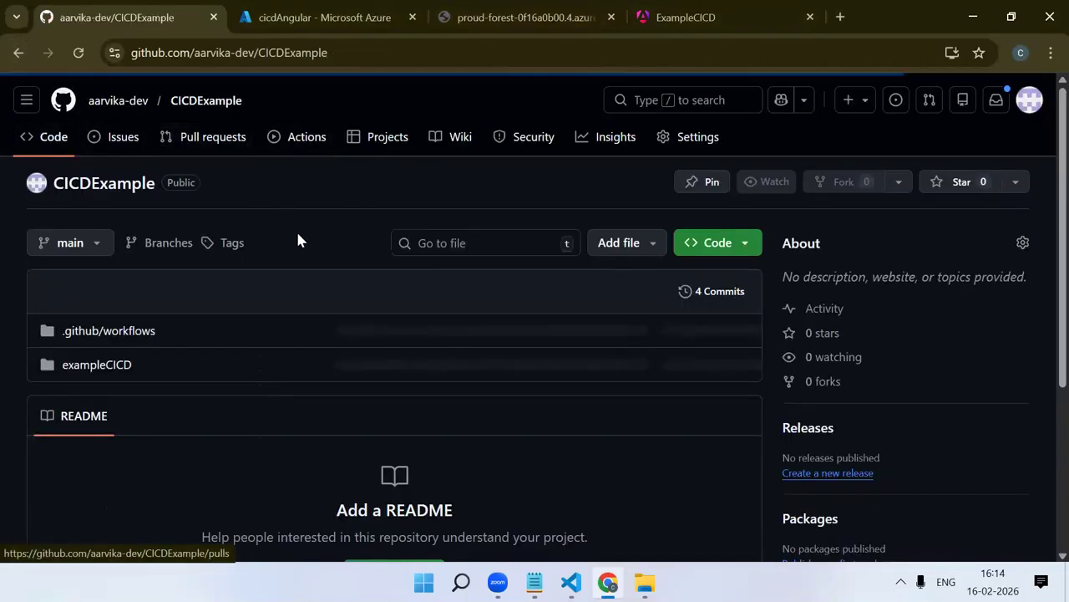
{"action": "left_click", "coordinate": [114, 336]}
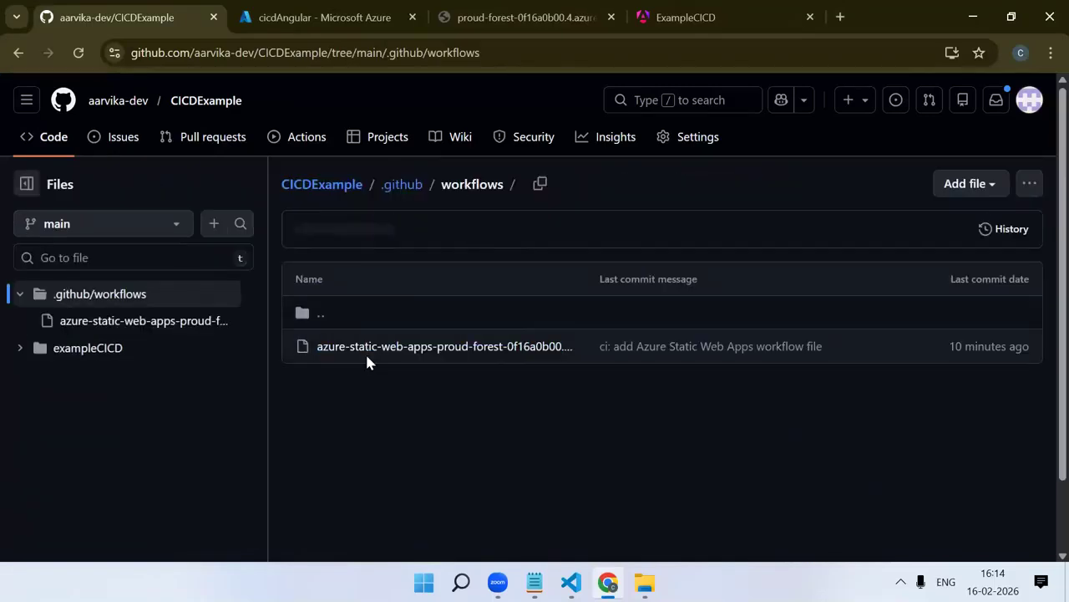
{"action": "left_click", "coordinate": [366, 355]}
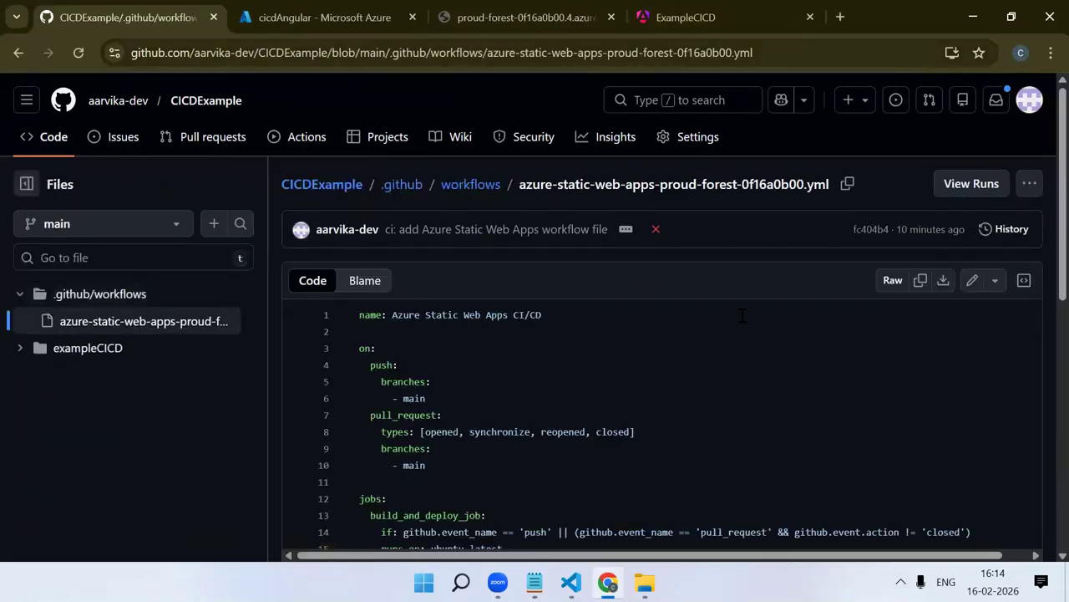
{"action": "left_click", "coordinate": [972, 279]}
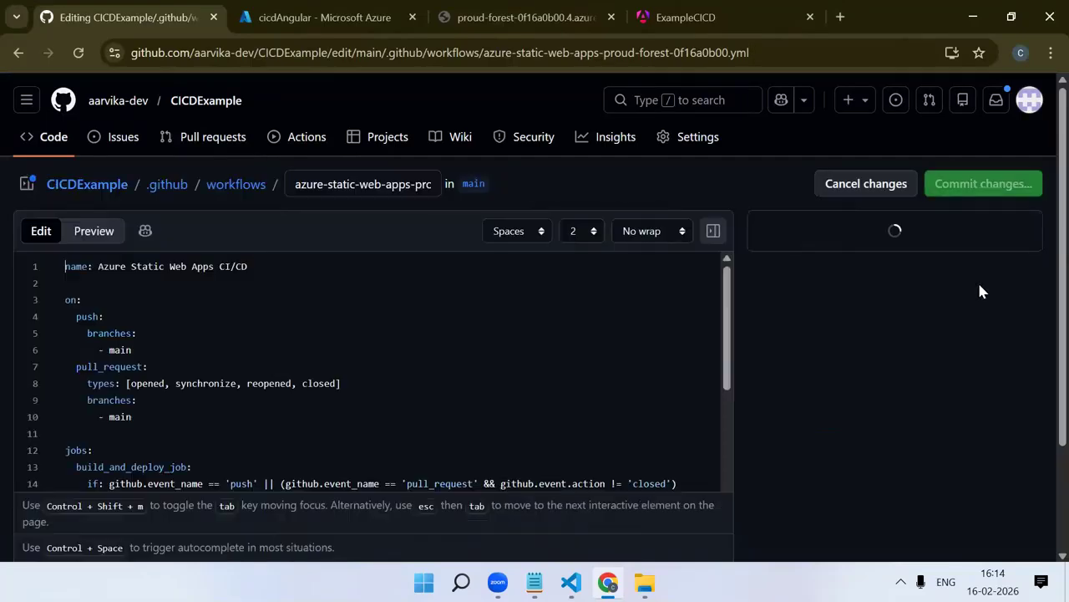
Append a slash to the output_location value on line 33 so it reads "dist/exampleCICD/"
{"action": "scroll", "coordinate": [609, 362], "scroll_direction": "down", "scroll_amount": 10}
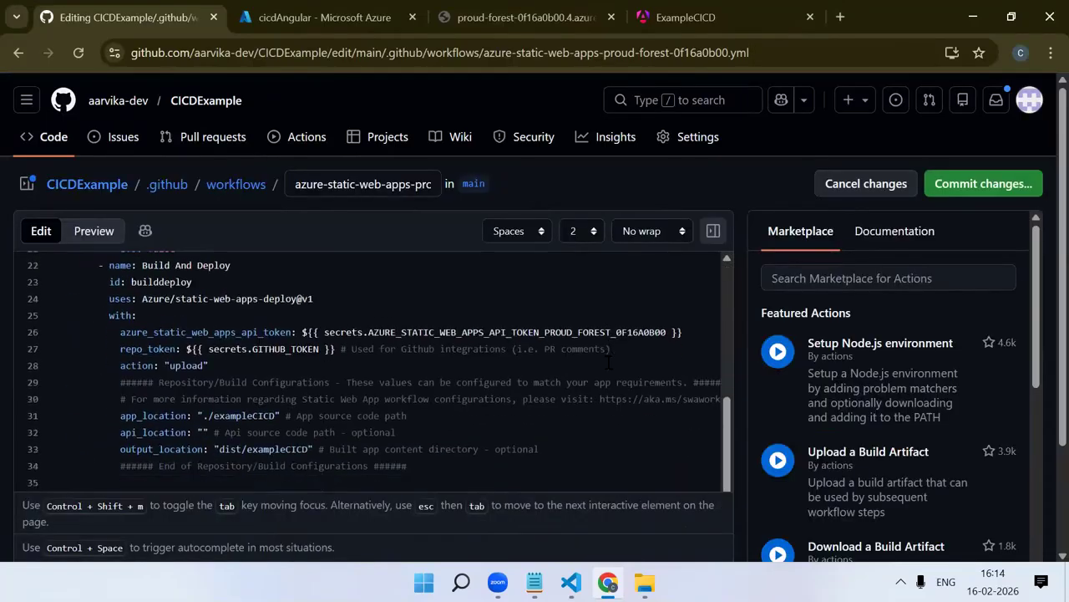
{"action": "scroll", "coordinate": [455, 385], "scroll_direction": "up", "scroll_amount": 2}
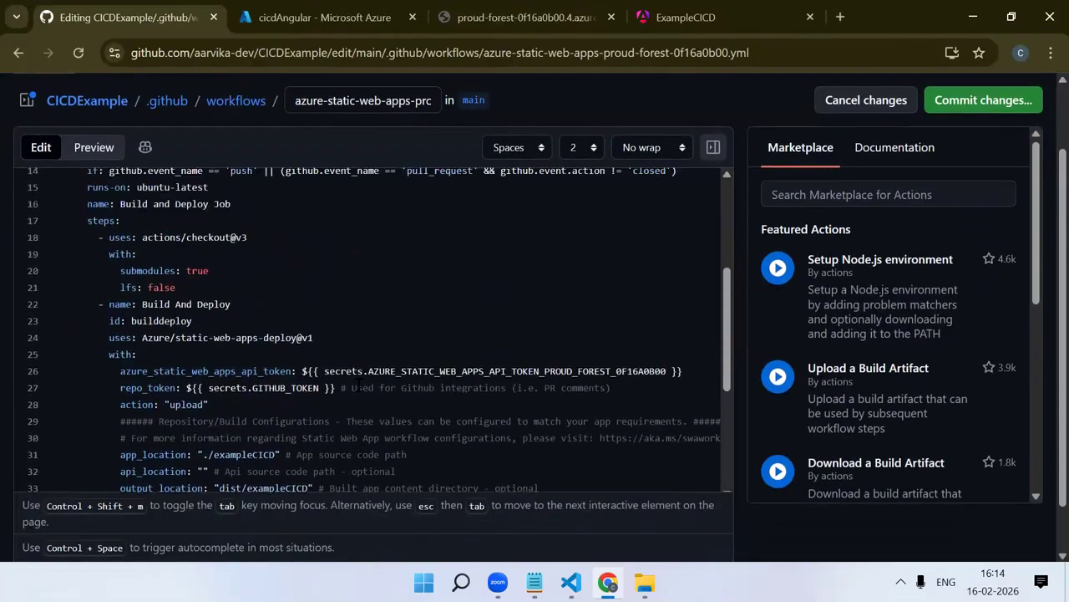
{"action": "scroll", "coordinate": [455, 385], "scroll_direction": "down", "scroll_amount": 3}
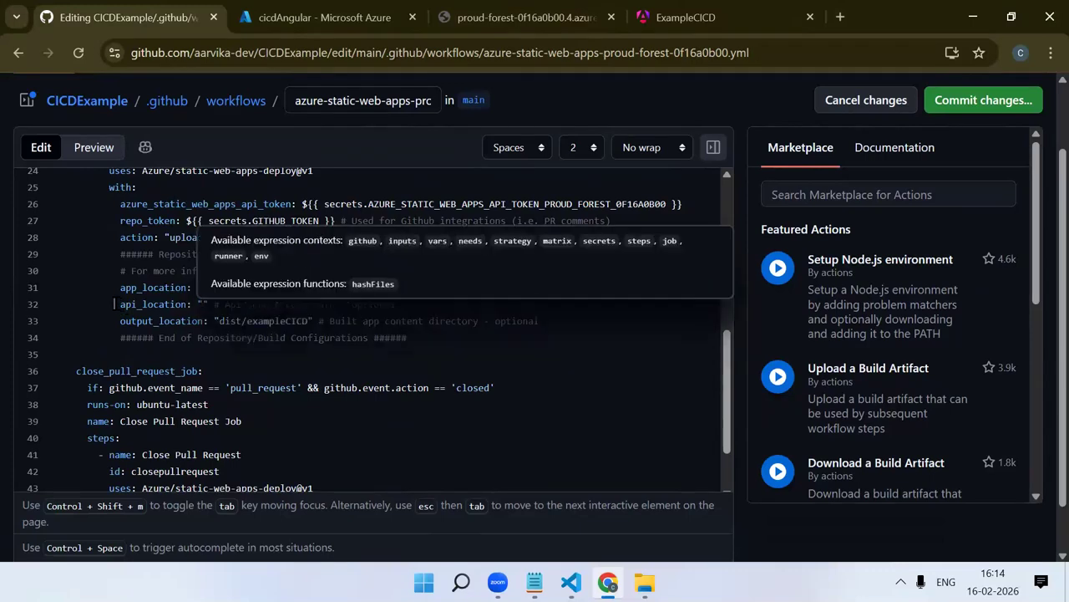
{"action": "left_click_drag", "start_coordinate": [93, 321], "coordinate": [186, 322]}
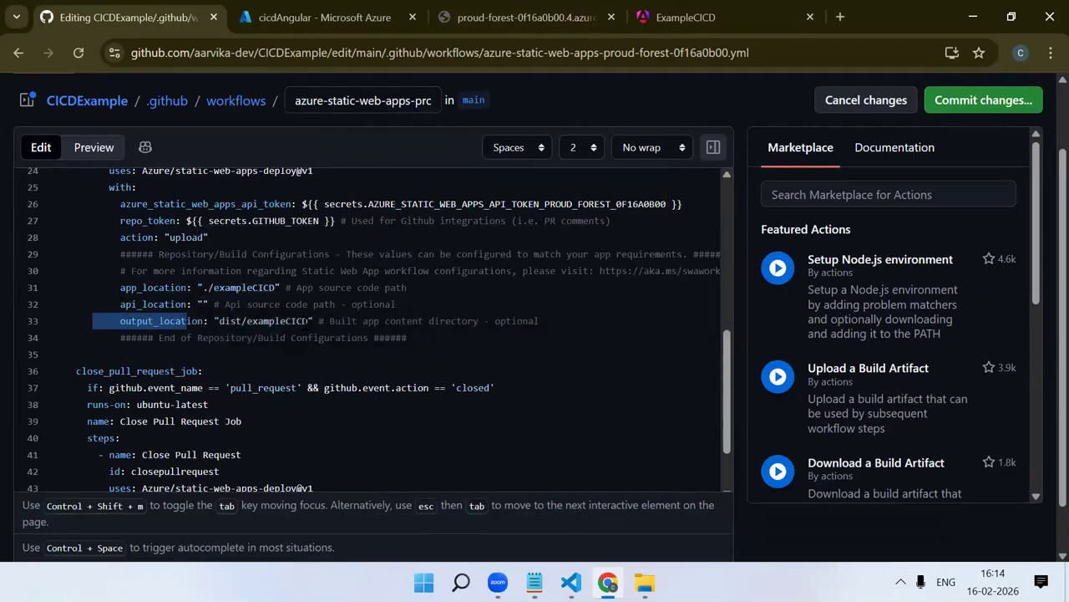
{"action": "left_click", "coordinate": [311, 321]}
{"action": "type", "text": "/"}
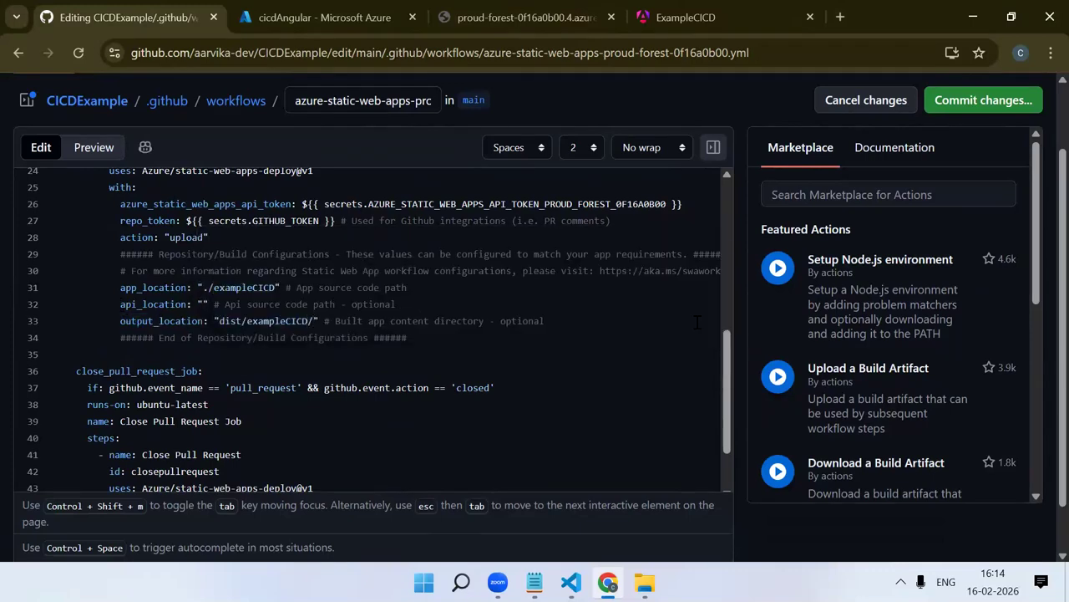
Switch to File Explorer, check the build output under dist/exampleCICD, and copy the name of the browser folder
{"action": "mouse_move", "coordinate": [645, 582]}
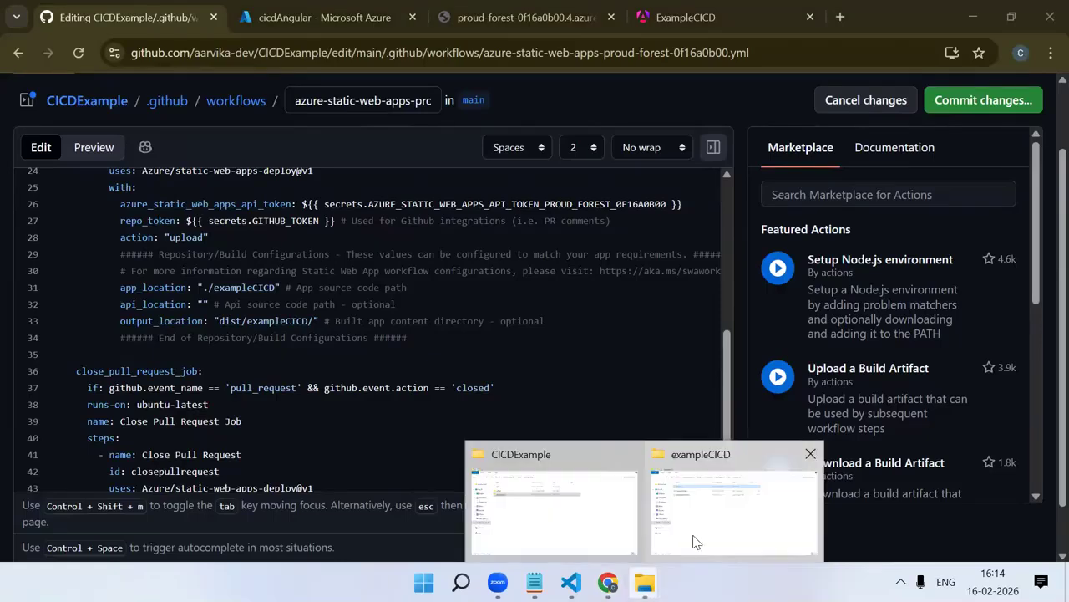
{"action": "left_click", "coordinate": [693, 542]}
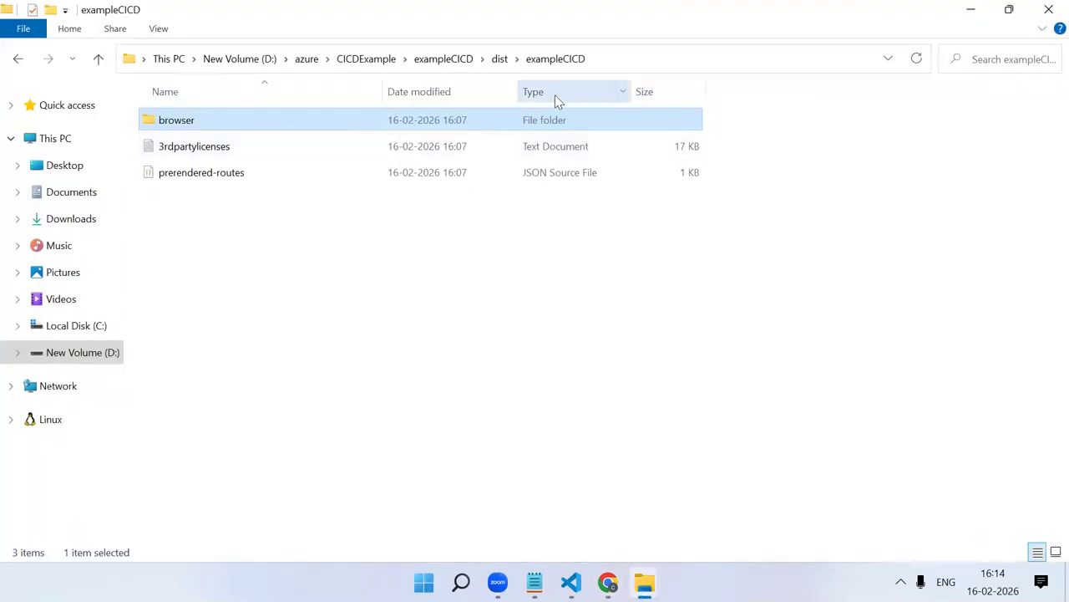
{"action": "left_click", "coordinate": [497, 66]}
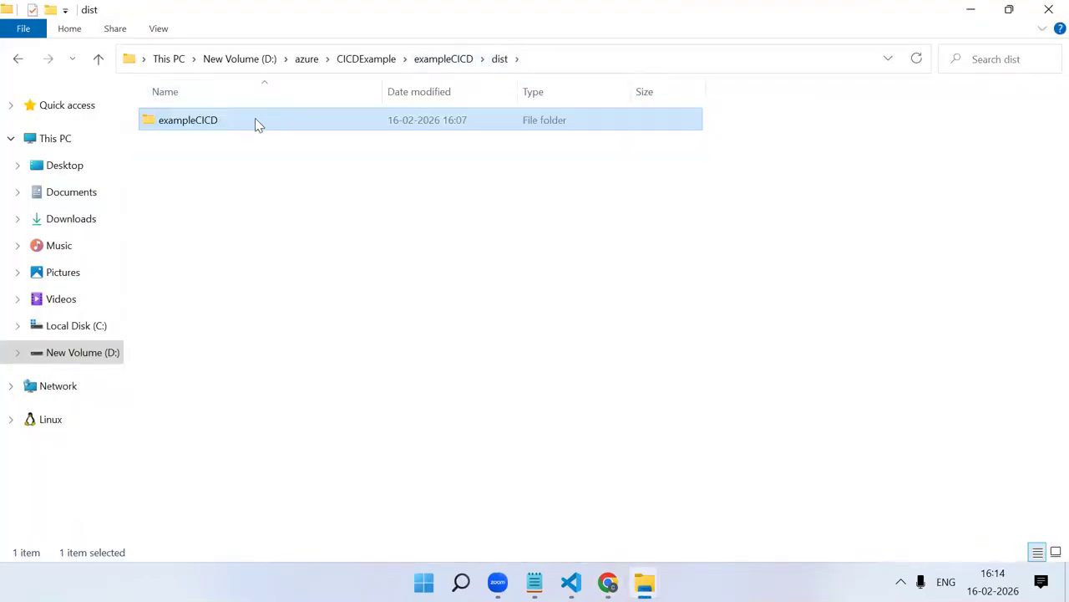
{"action": "double_click", "coordinate": [255, 119]}
{"action": "double_click", "coordinate": [257, 120]}
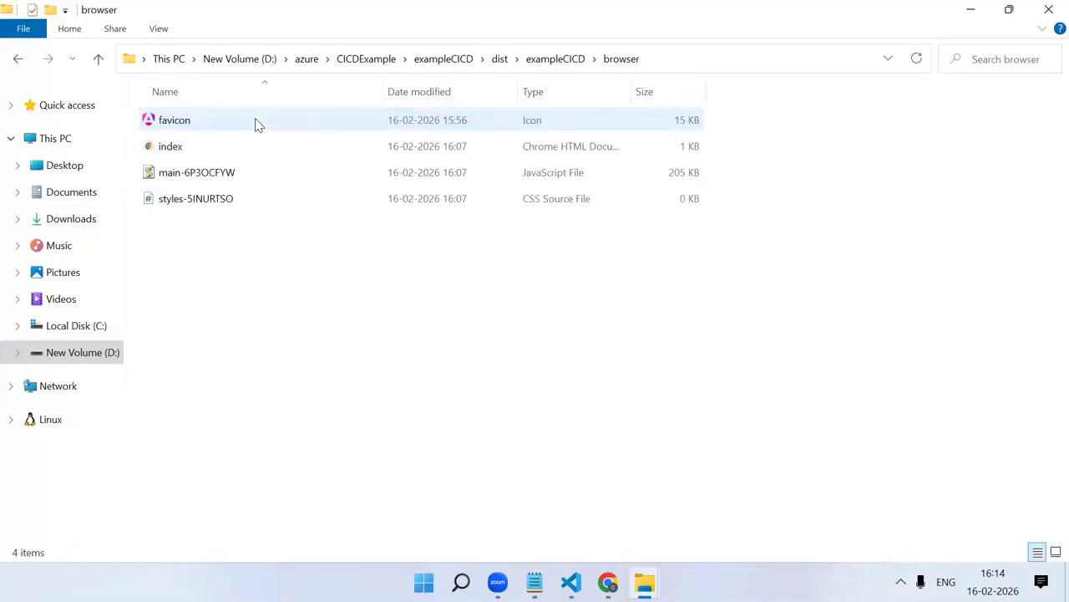
{"action": "left_click", "coordinate": [555, 60]}
{"action": "right_click", "coordinate": [293, 120]}
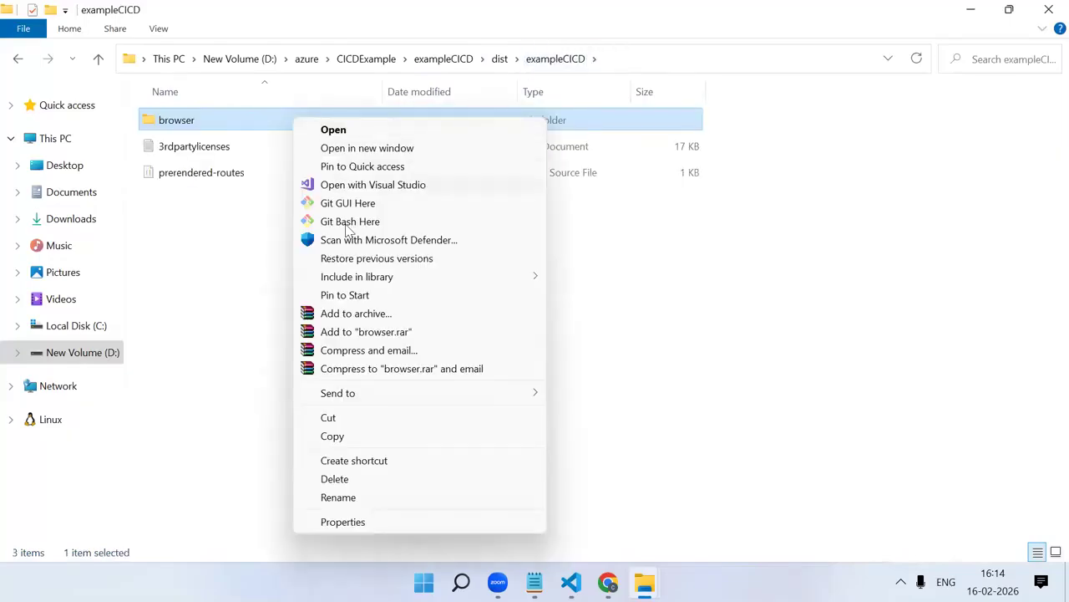
{"action": "left_click", "coordinate": [360, 497]}
{"action": "key", "text": "ctrl+c"}
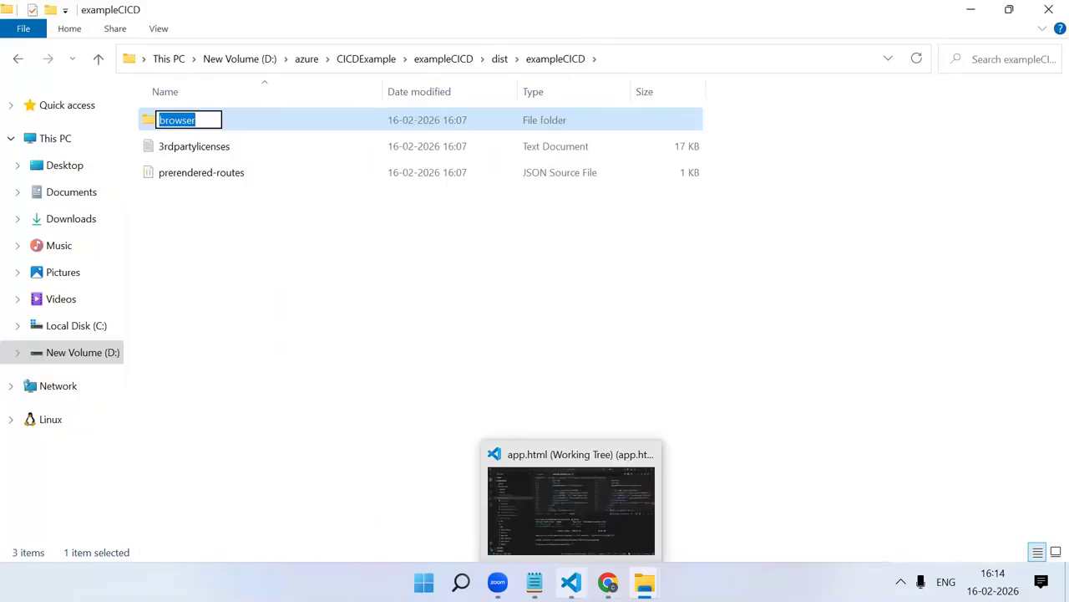
Complete the output_location value as "dist/exampleCICD/browser" and commit the workflow file directly to main with the message "yml file"
{"action": "left_click", "coordinate": [607, 582]}
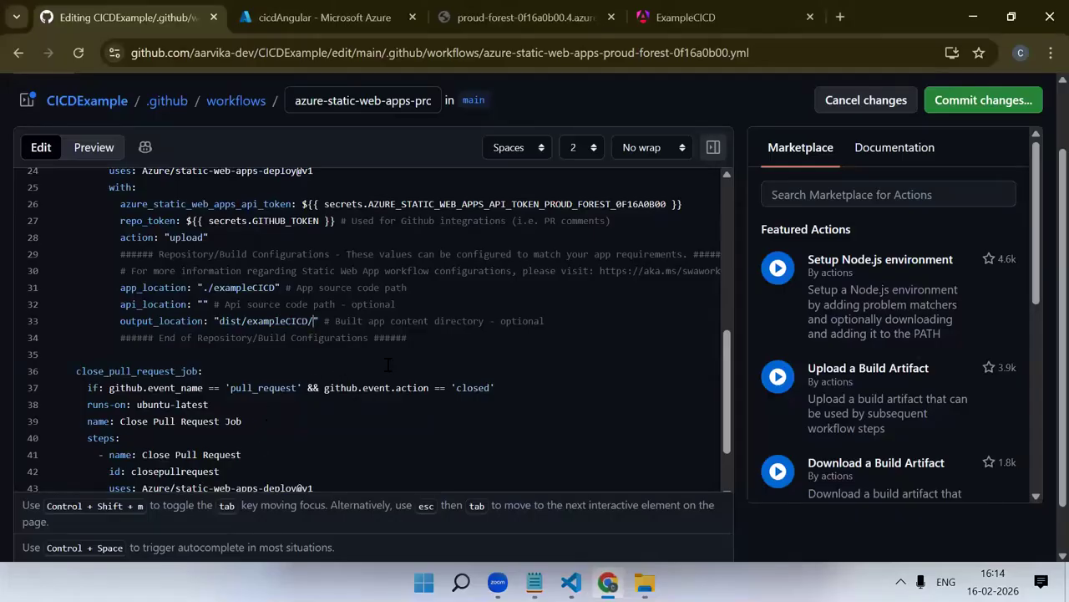
{"action": "key", "text": "ctrl+v"}
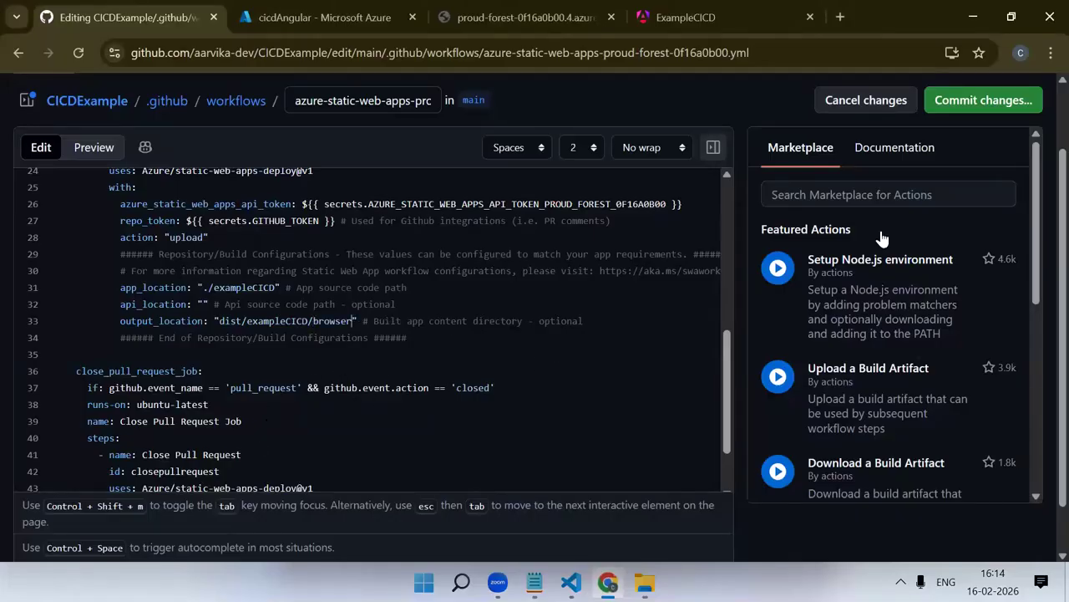
{"action": "left_click", "coordinate": [969, 102]}
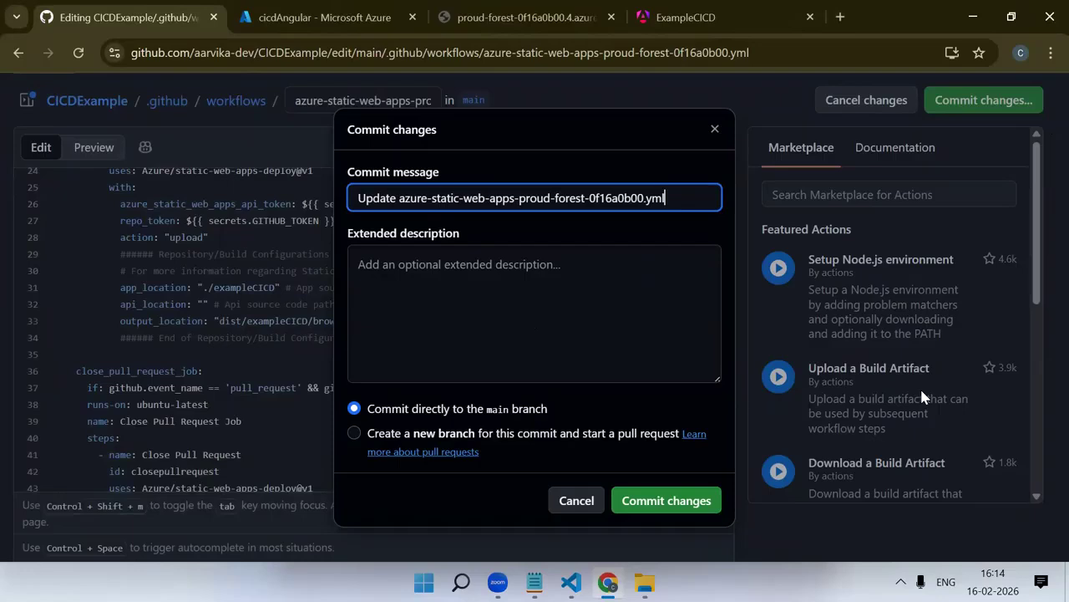
{"action": "key", "text": "ctrl+a"}
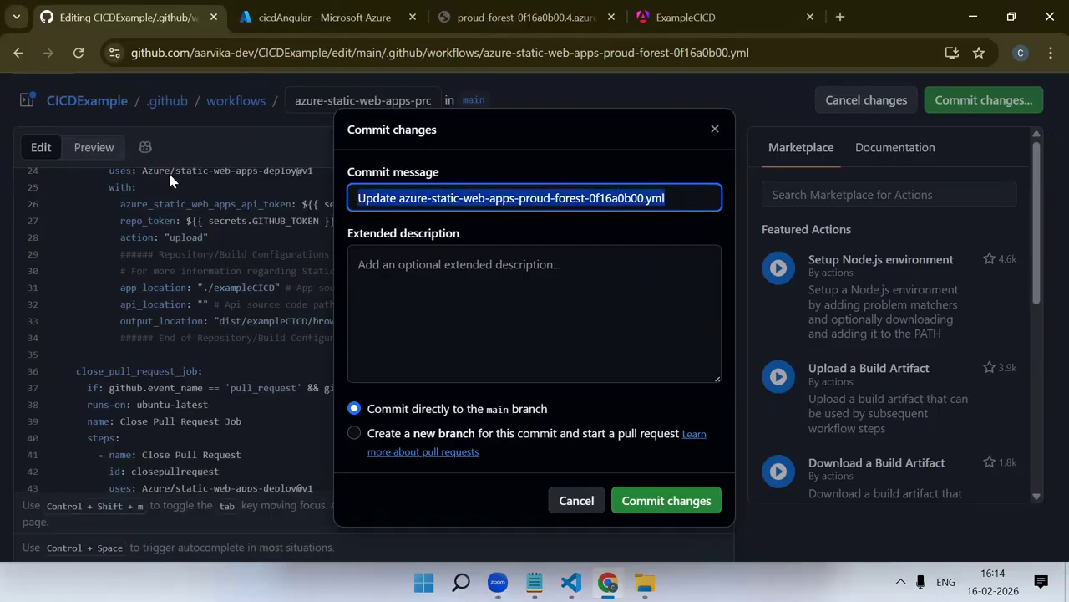
{"action": "type", "text": "yml file"}
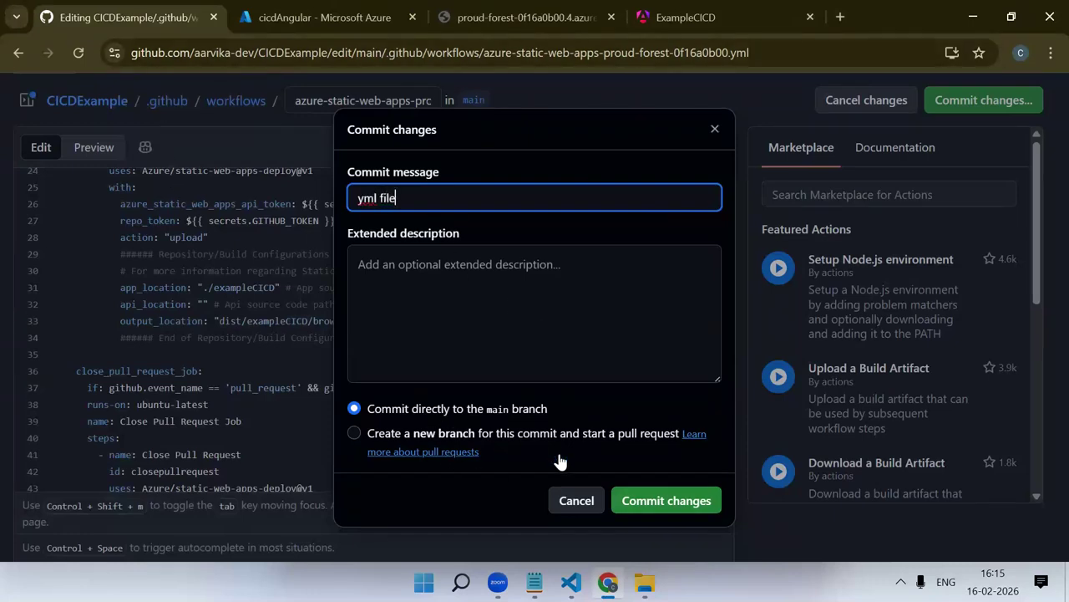
{"action": "key", "text": "Return"}
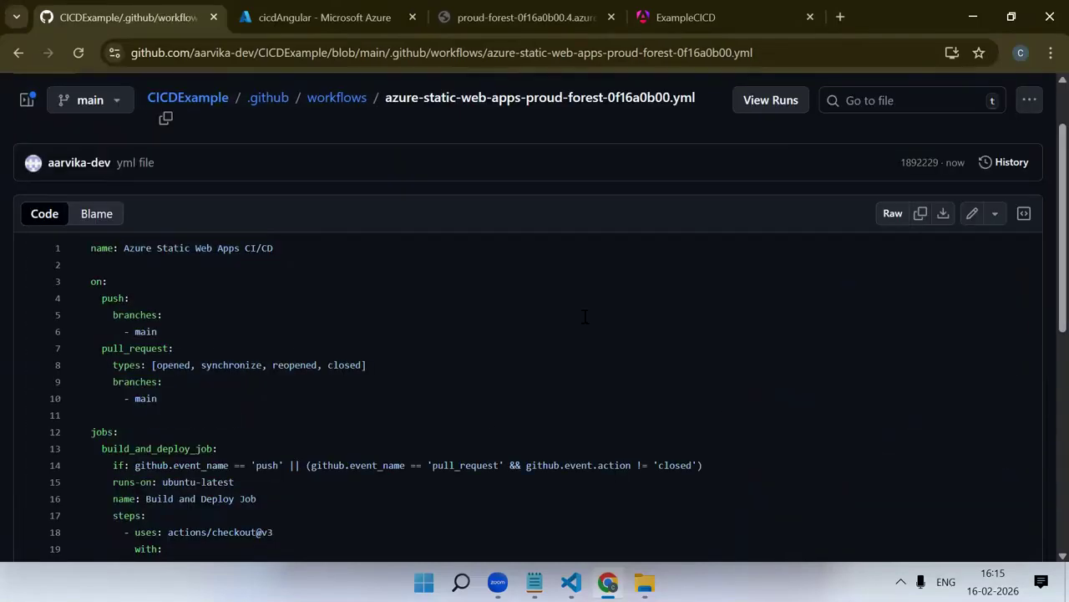
Return to the workflow file's editor, reload it, and check the output_location value on line 33
{"action": "left_click", "coordinate": [18, 53]}
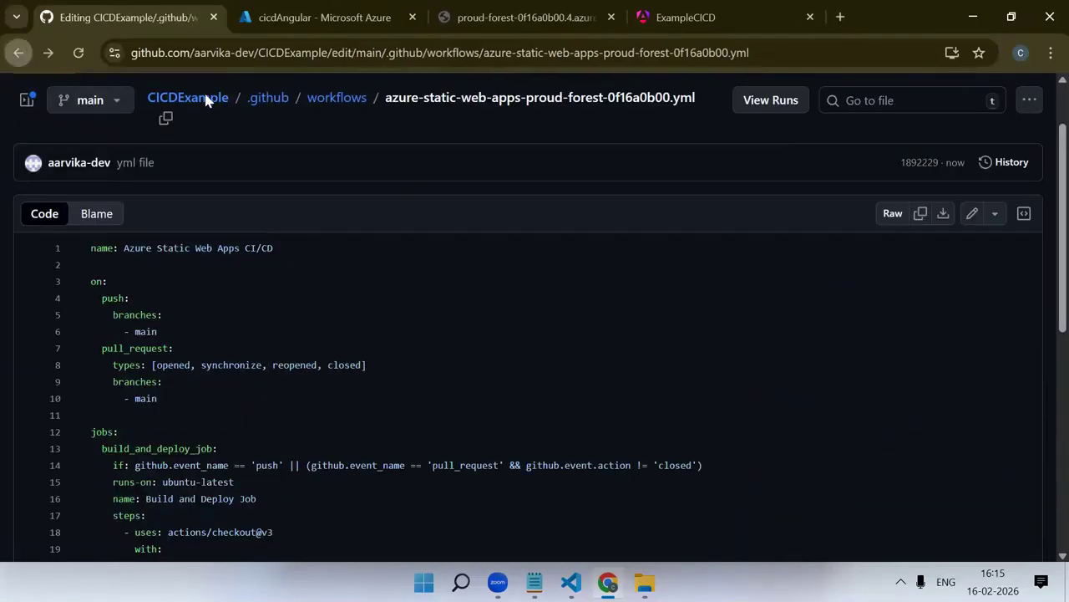
{"action": "left_click", "coordinate": [19, 53]}
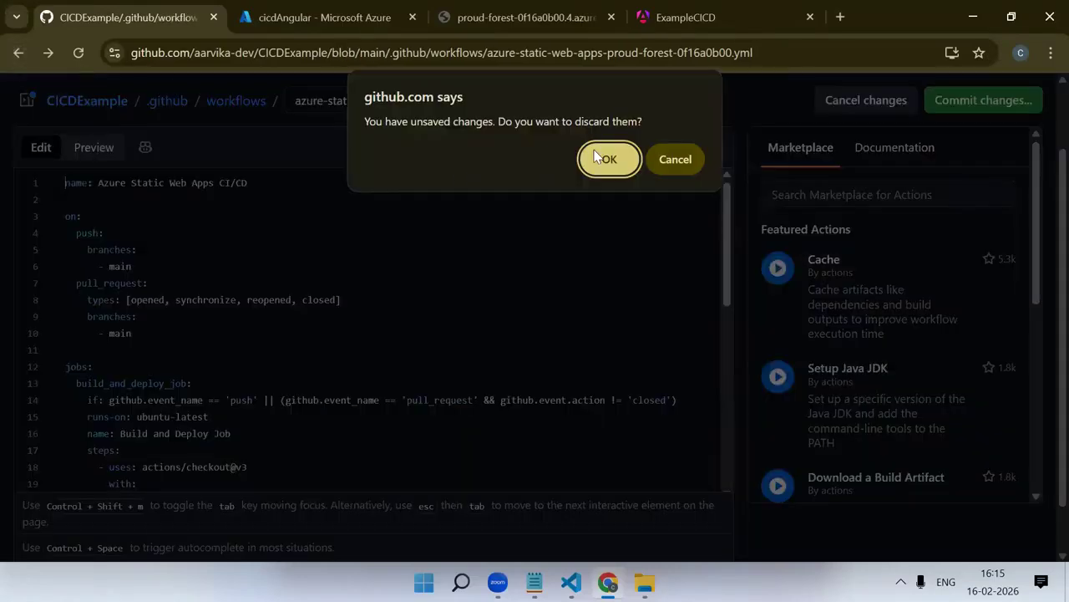
{"action": "left_click", "coordinate": [675, 159]}
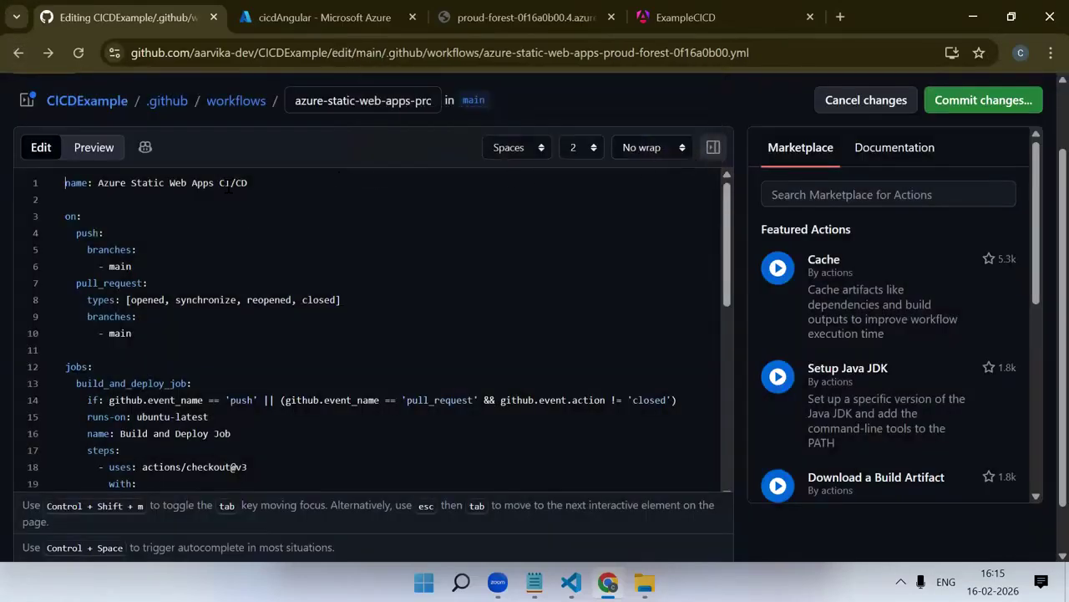
{"action": "scroll", "coordinate": [228, 186], "scroll_direction": "down", "scroll_amount": 6}
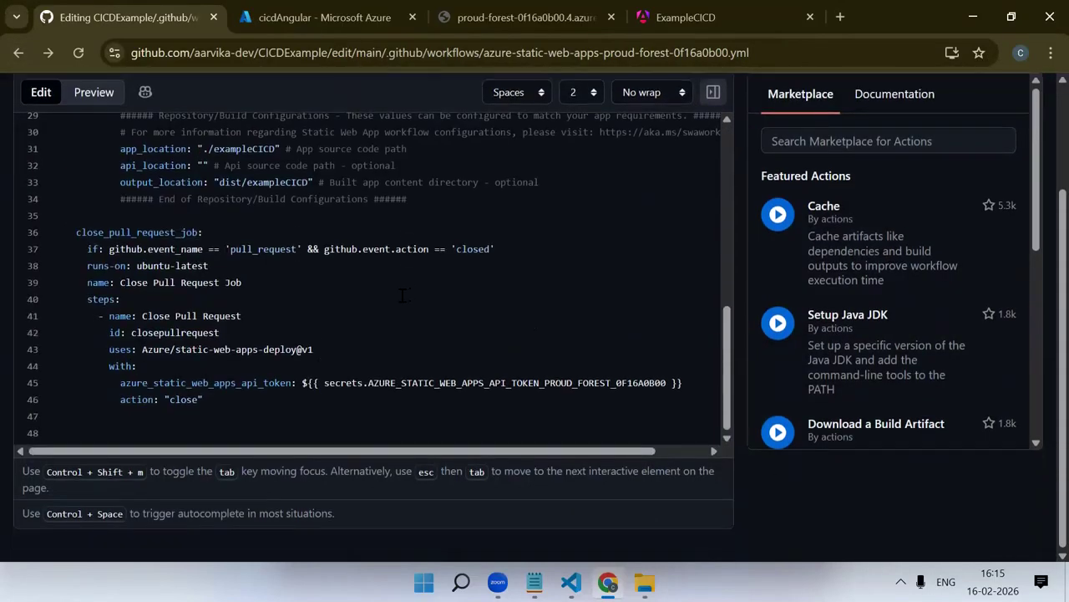
{"action": "scroll", "coordinate": [403, 295], "scroll_direction": "up", "scroll_amount": 2}
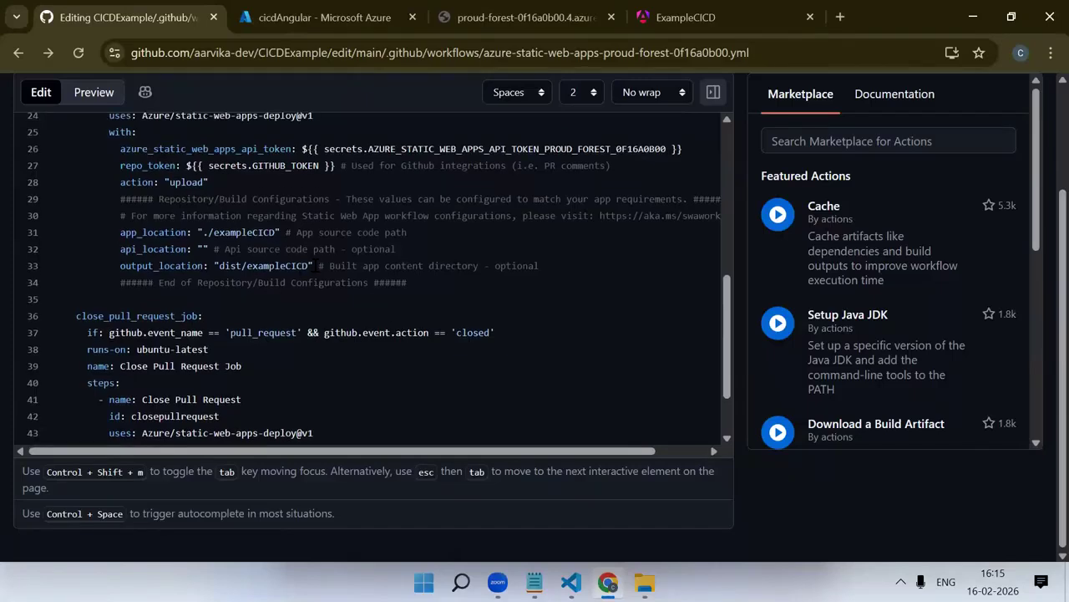
{"action": "left_click", "coordinate": [76, 53]}
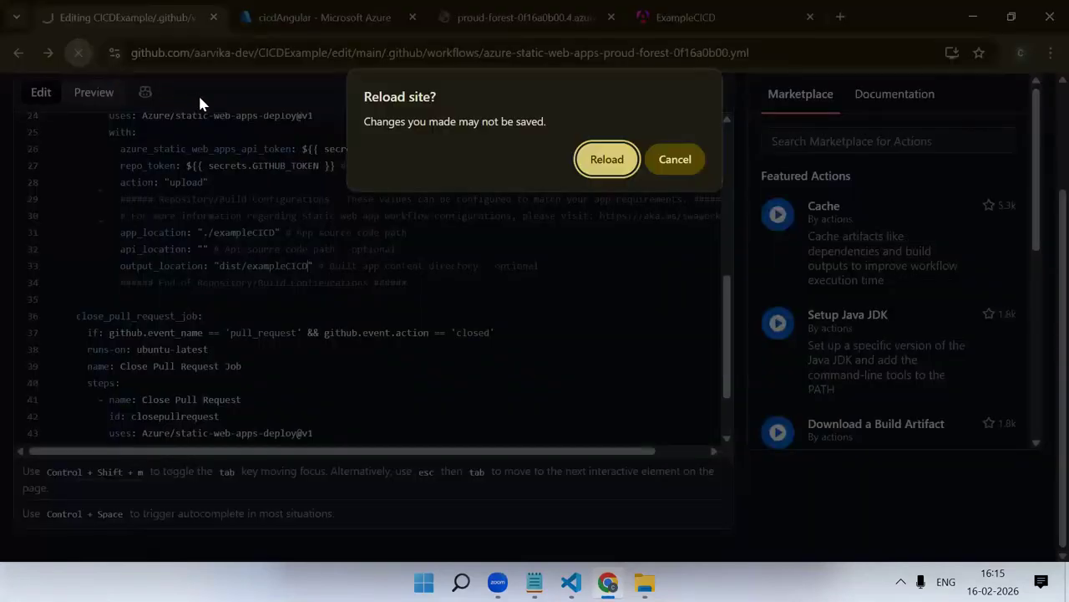
{"action": "left_click", "coordinate": [589, 153]}
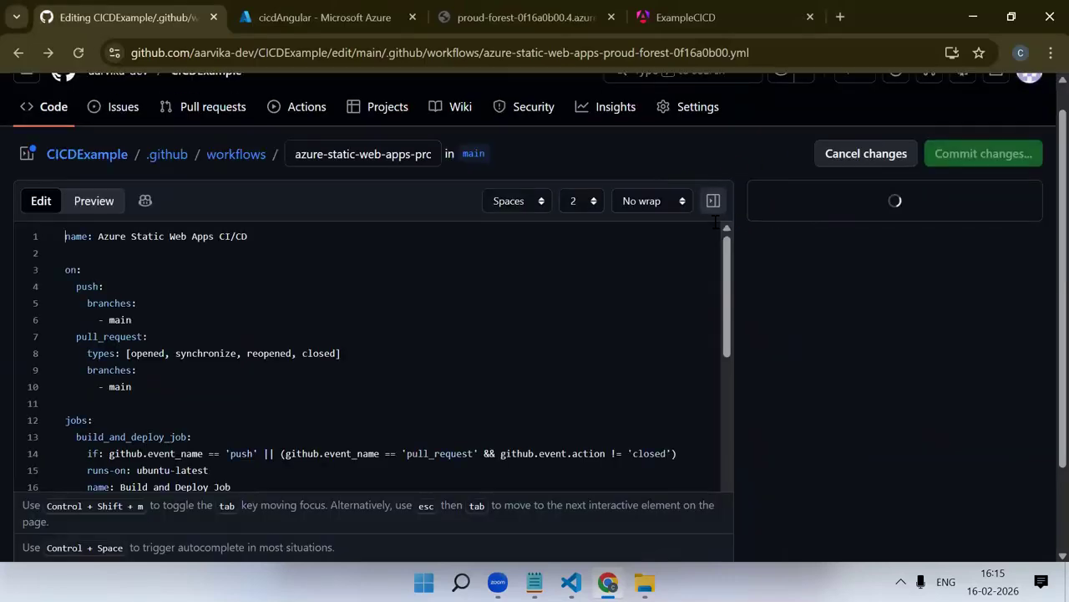
{"action": "scroll", "coordinate": [452, 301], "scroll_direction": "down", "scroll_amount": 5}
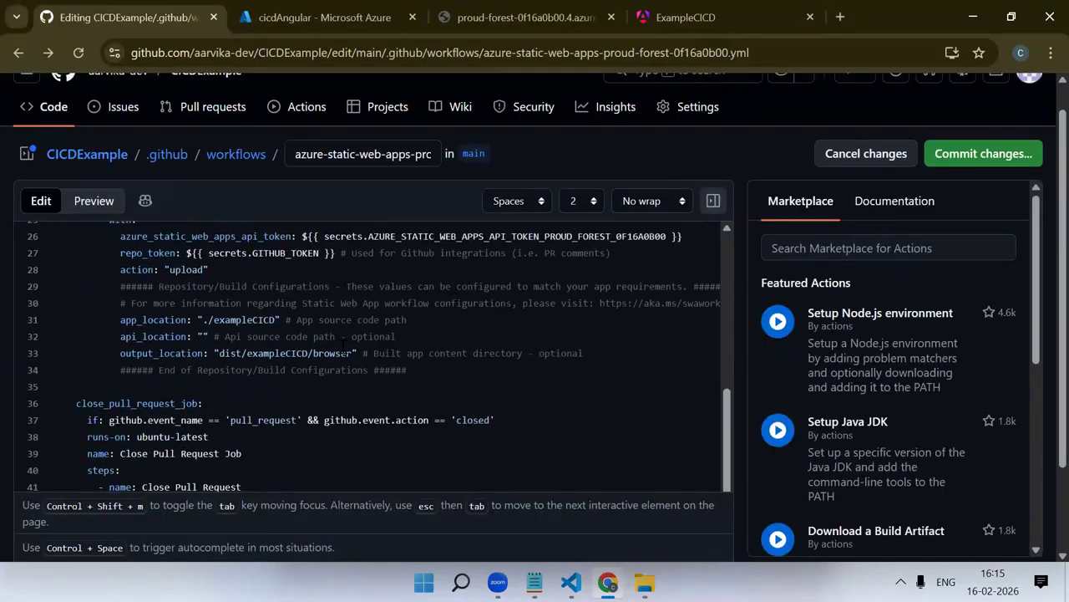
{"action": "scroll", "coordinate": [359, 175], "scroll_direction": "up", "scroll_amount": 1}
Open the CICDExample repository's Actions page in a duplicated browser tab and view the "yml file" workflow run
{"action": "left_click", "coordinate": [300, 137]}
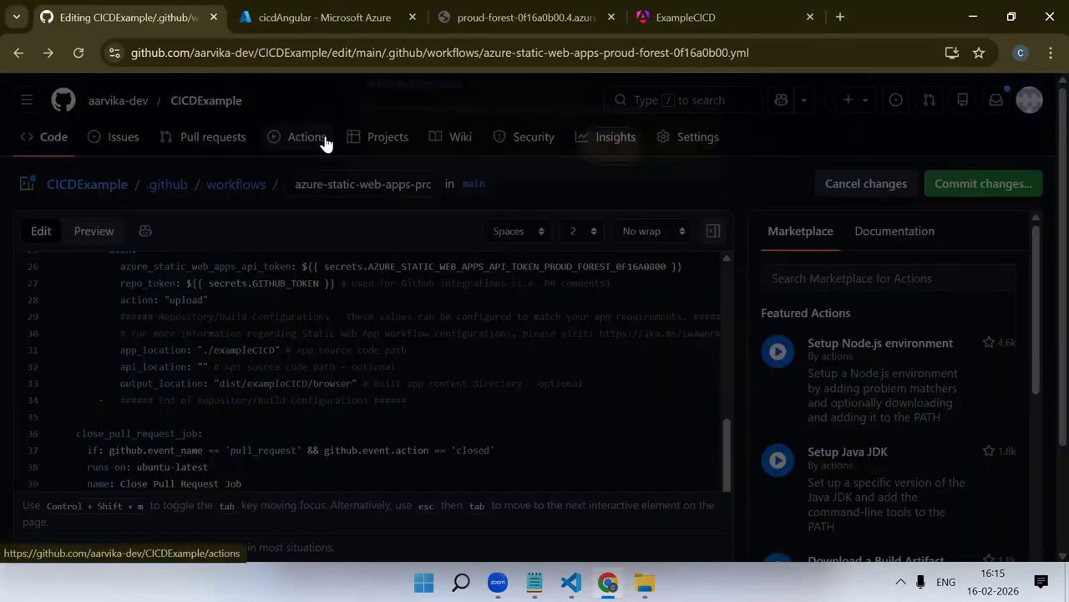
{"action": "left_click", "coordinate": [675, 159]}
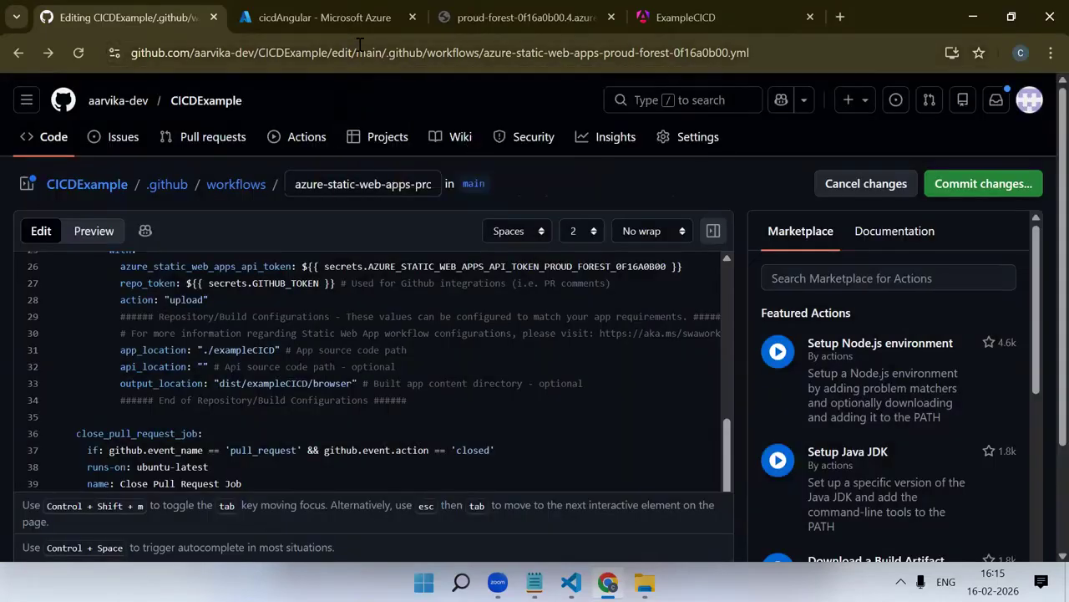
{"action": "right_click", "coordinate": [167, 17]}
{"action": "left_click", "coordinate": [273, 161]}
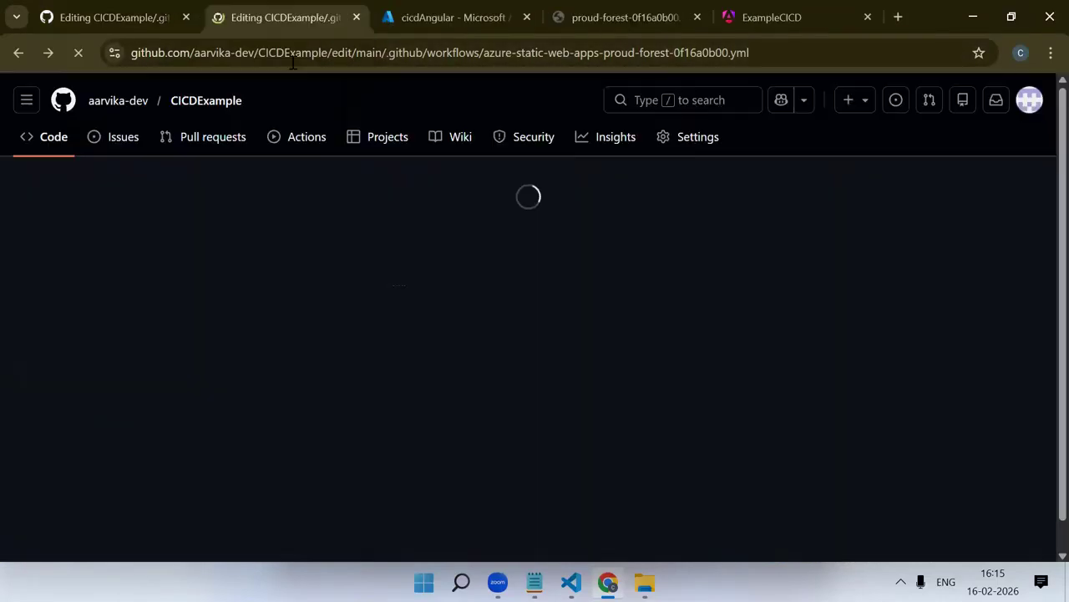
{"action": "left_click", "coordinate": [321, 138]}
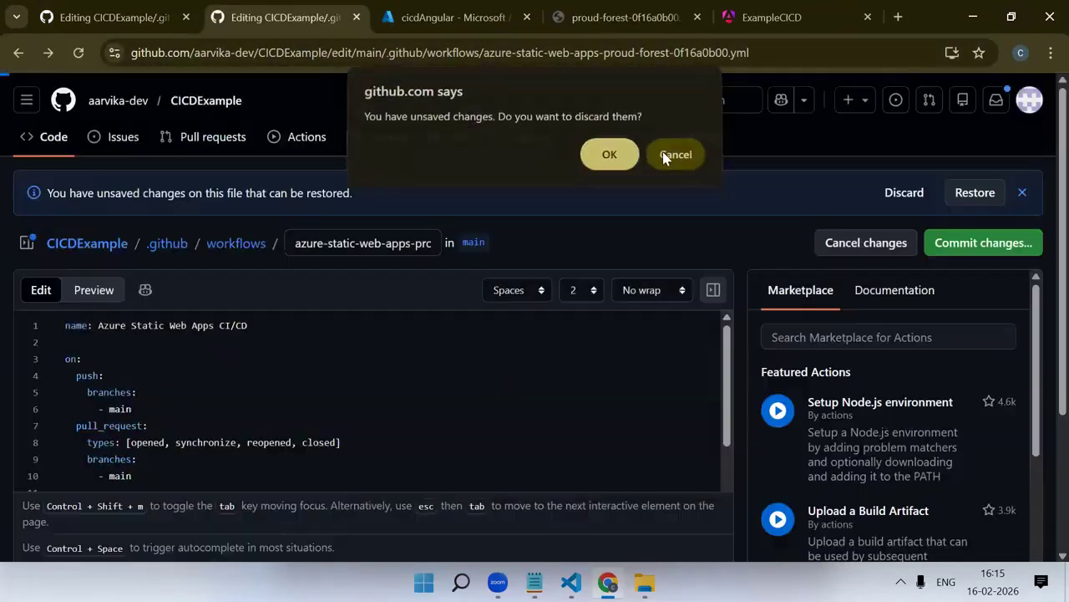
{"action": "left_click", "coordinate": [675, 158]}
{"action": "scroll", "coordinate": [660, 167], "scroll_direction": "down", "scroll_amount": 2}
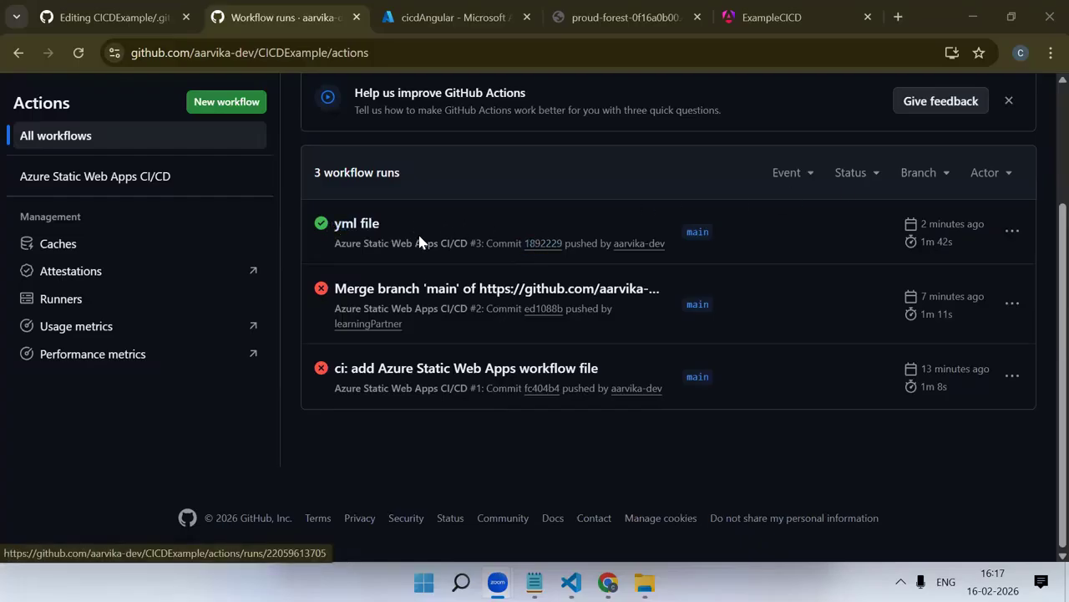
{"action": "left_click", "coordinate": [351, 227]}
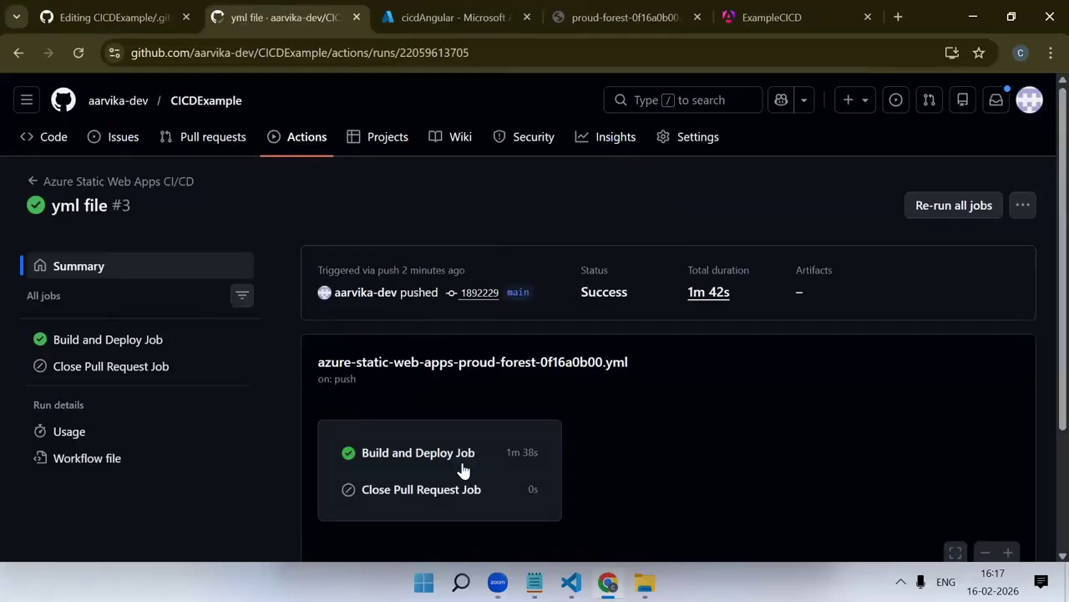
Reload the deployed site at proud-forest-0f16a0b00.4.azurestaticapps.net and compare it with the local app at localhost:4200
{"action": "left_click", "coordinate": [443, 9]}
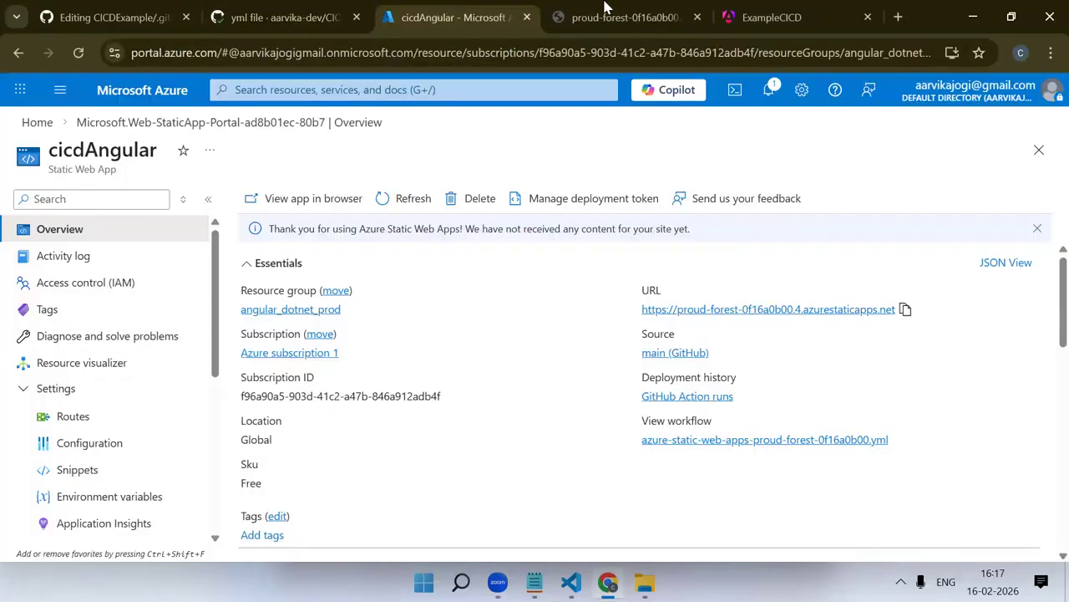
{"action": "left_click", "coordinate": [608, 8]}
{"action": "left_click", "coordinate": [432, 53]}
{"action": "key", "text": "Return"}
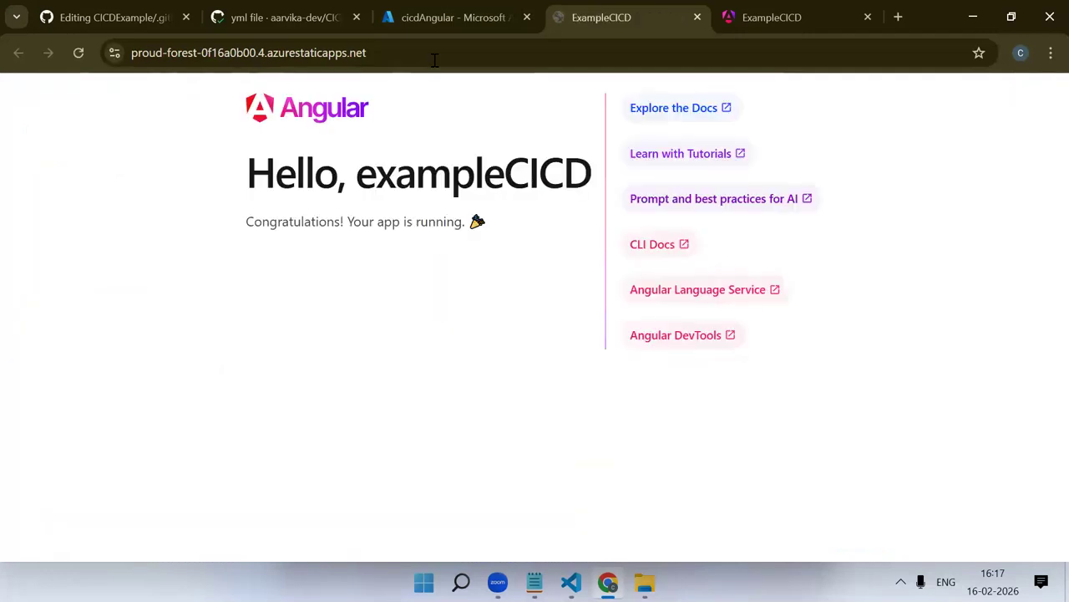
{"action": "left_click", "coordinate": [831, 9]}
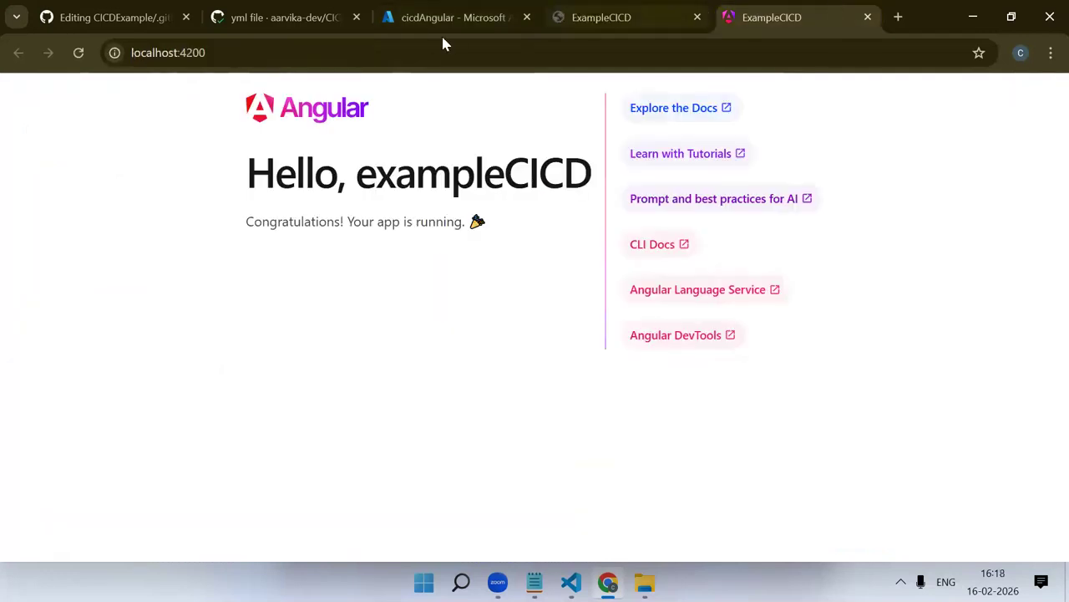
{"action": "left_click", "coordinate": [587, 8]}
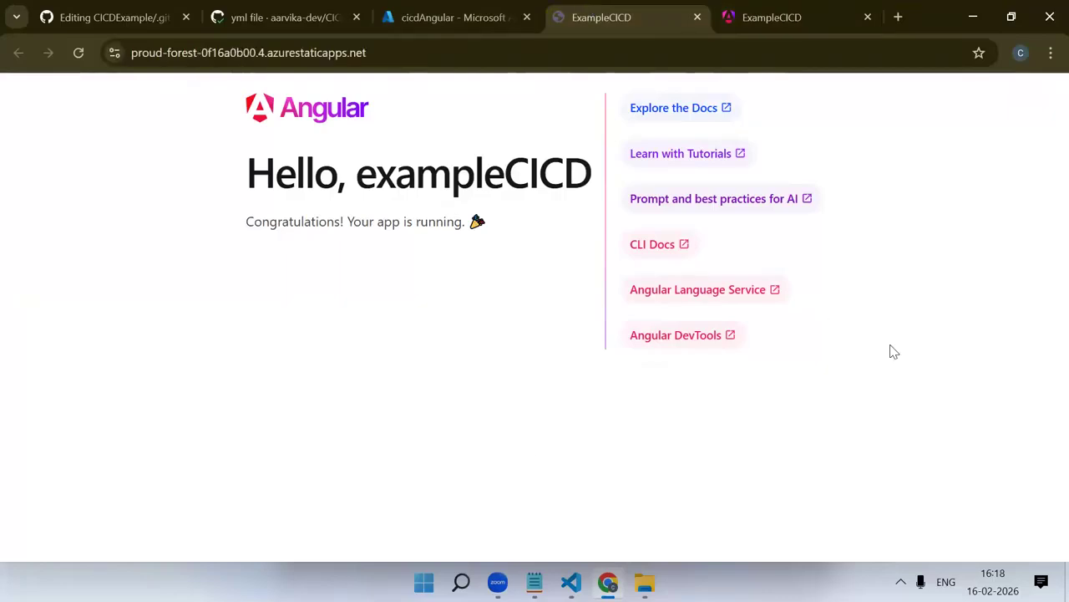
{"action": "left_click", "coordinate": [498, 8]}
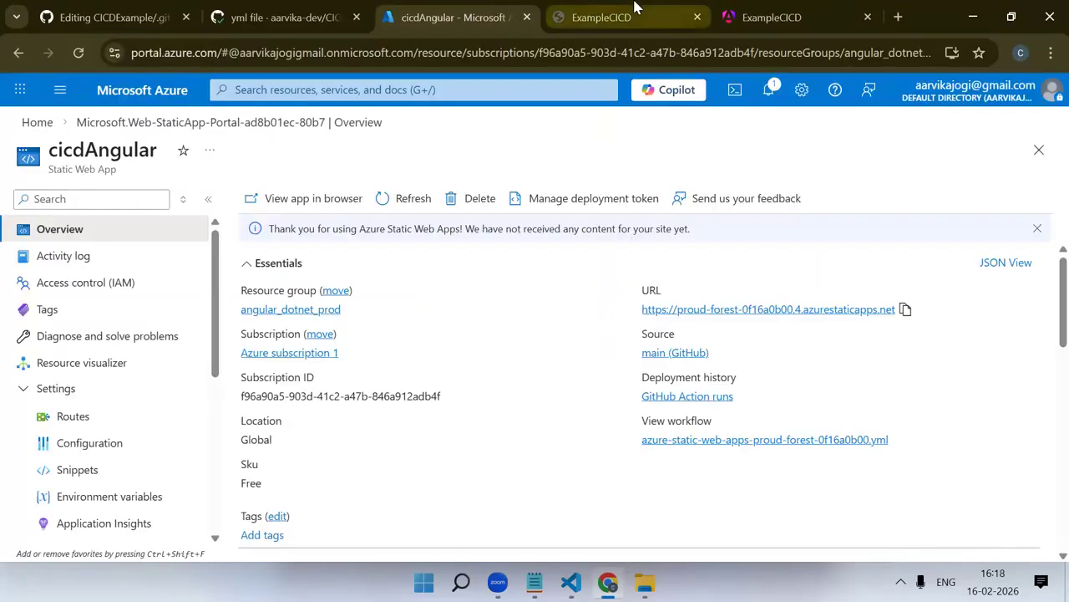
{"action": "left_click", "coordinate": [577, 10]}
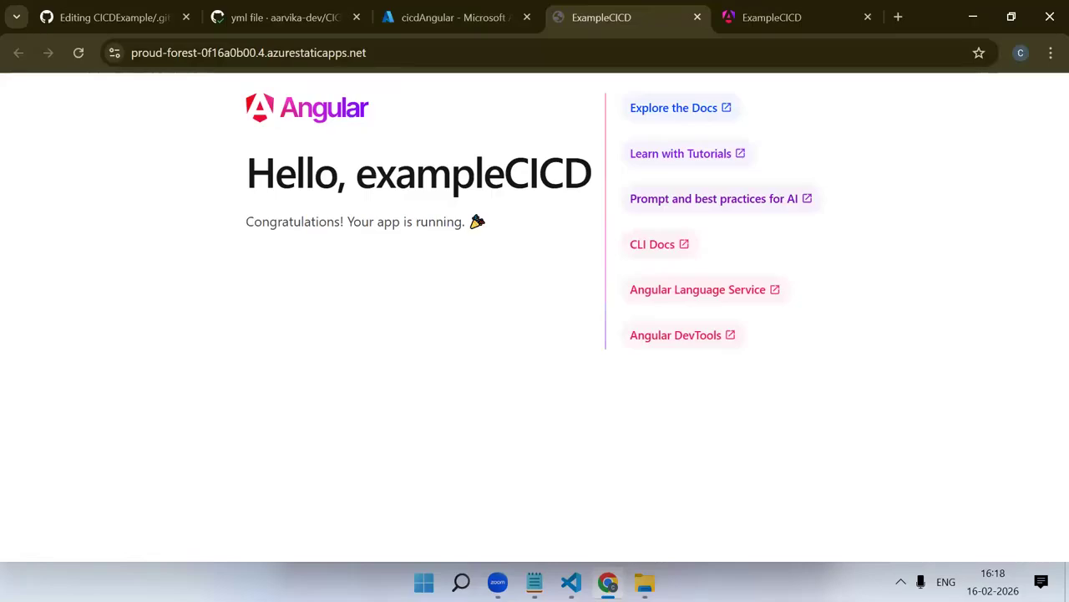
Switch to VS Code, replace all of app.html's content with "<p>This is an example of cicd</p>", and save the file
{"action": "key", "text": "alt+Tab"}
{"action": "middle_click", "coordinate": [407, 51]}
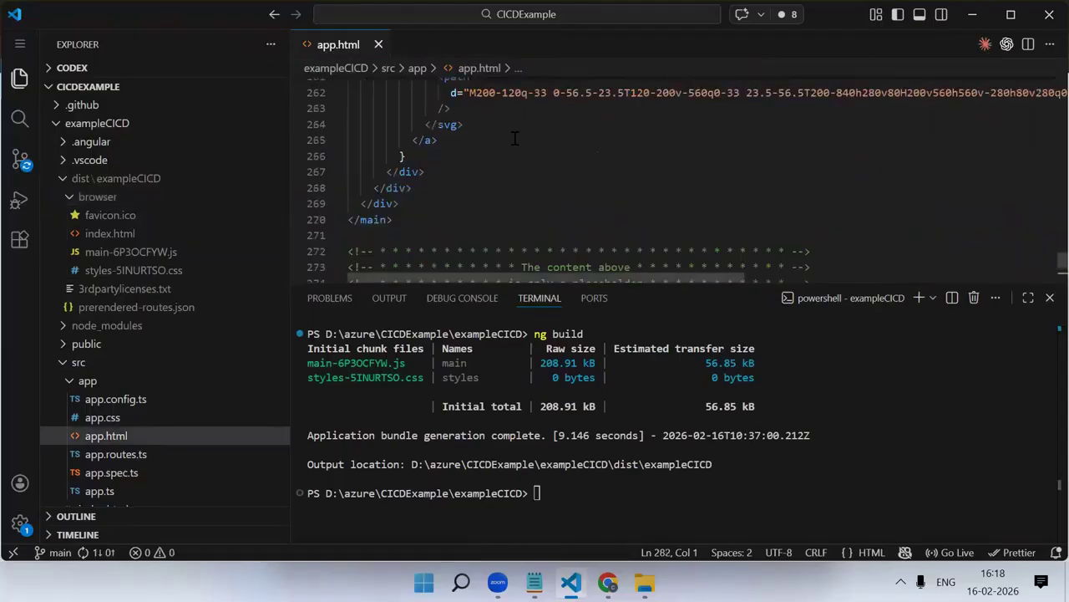
{"action": "left_click", "coordinate": [606, 177]}
{"action": "key", "text": "ctrl+a"}
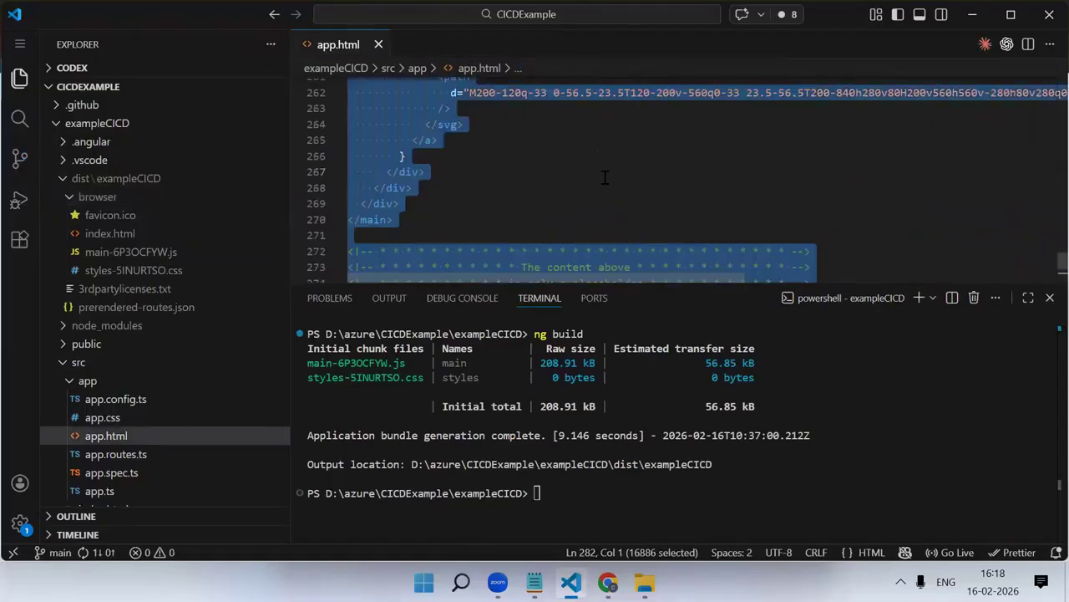
{"action": "key", "text": "BackSpace"}
{"action": "type", "text": "<p>"}
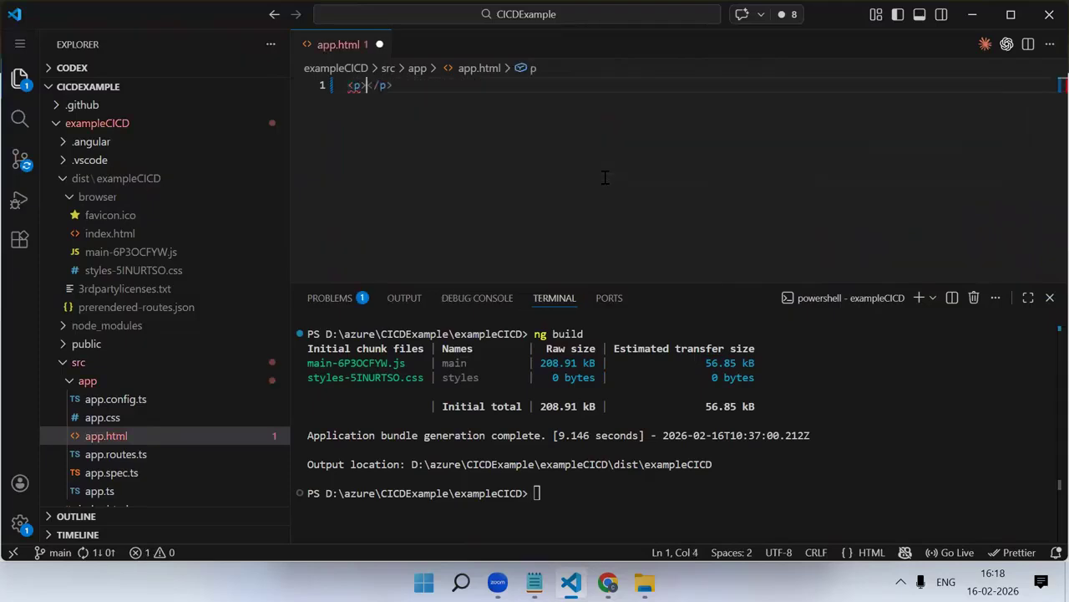
{"action": "type", "text": "This is an "}
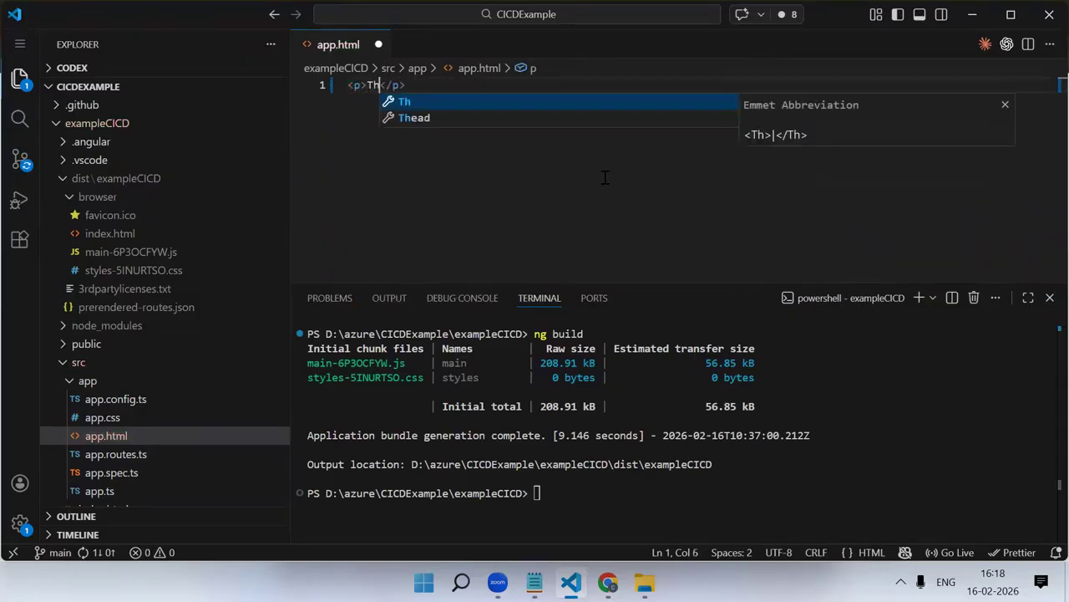
{"action": "type", "text": "example "}
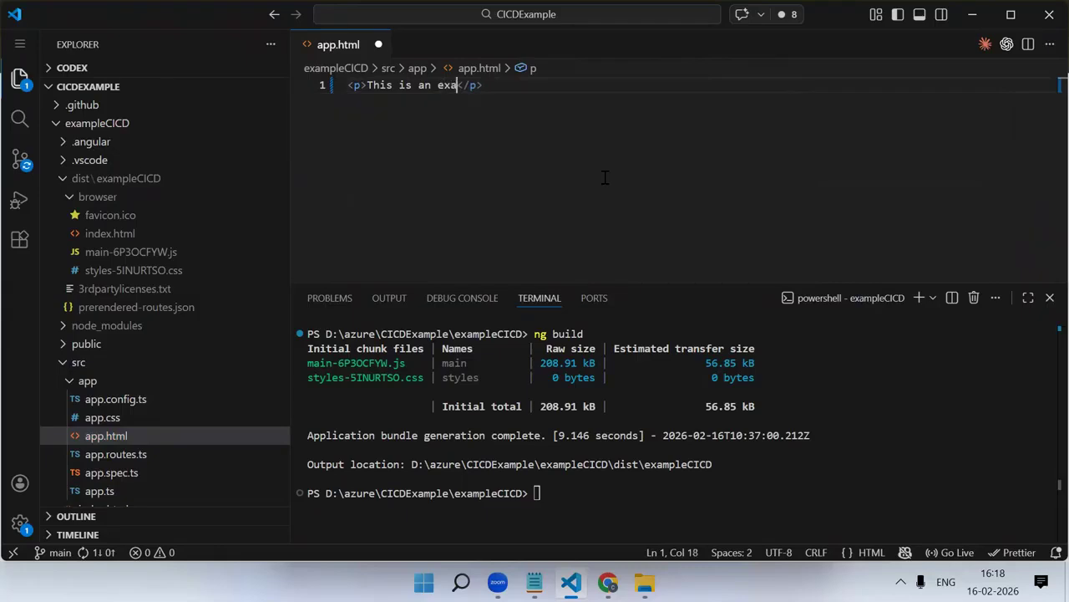
{"action": "type", "text": "of cicd"}
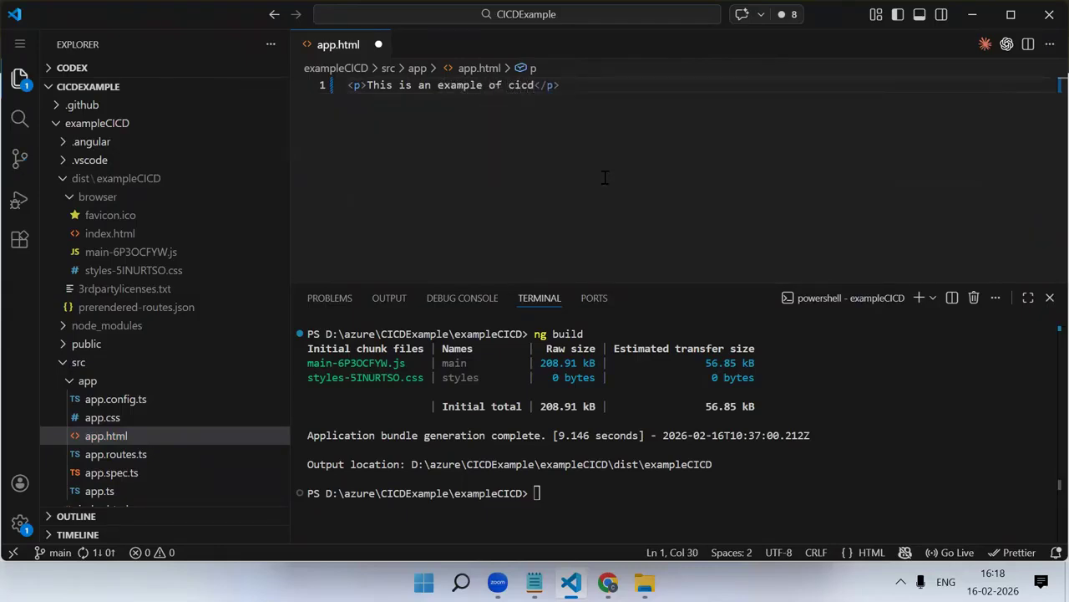
{"action": "key", "text": "ctrl+s"}
Reload localhost:4200 in the browser, and try to run npm start from the D:\azure\CICDExample folder in VS Code
{"action": "key", "text": "alt+Tab"}
{"action": "left_click", "coordinate": [78, 52]}
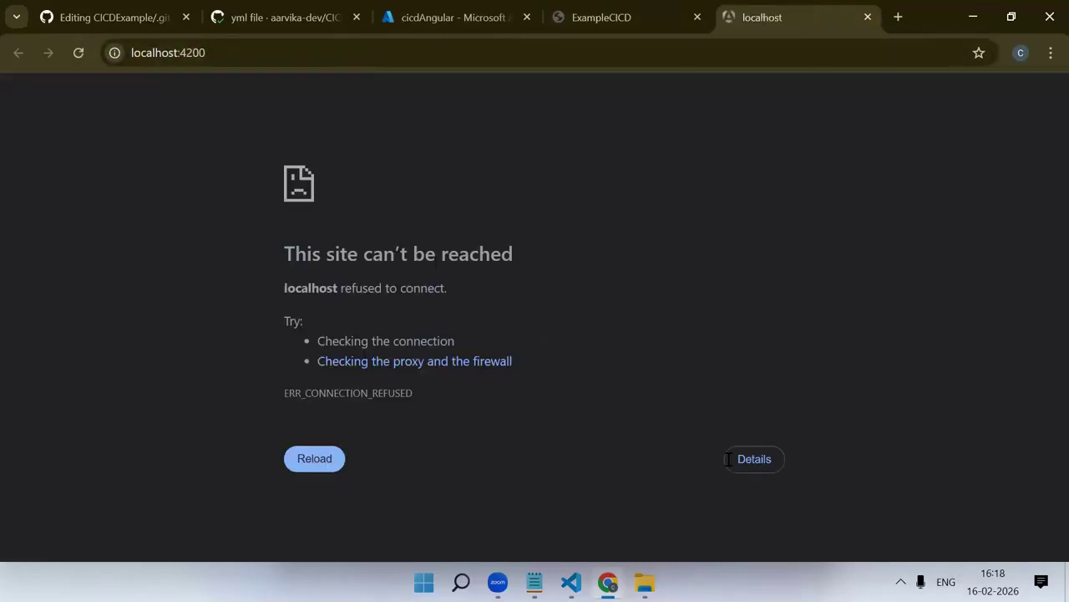
{"action": "key", "text": "alt+Tab"}
{"action": "type", "text": "ng build"}
{"action": "key", "text": "Up"}
{"action": "key", "text": "Return"}
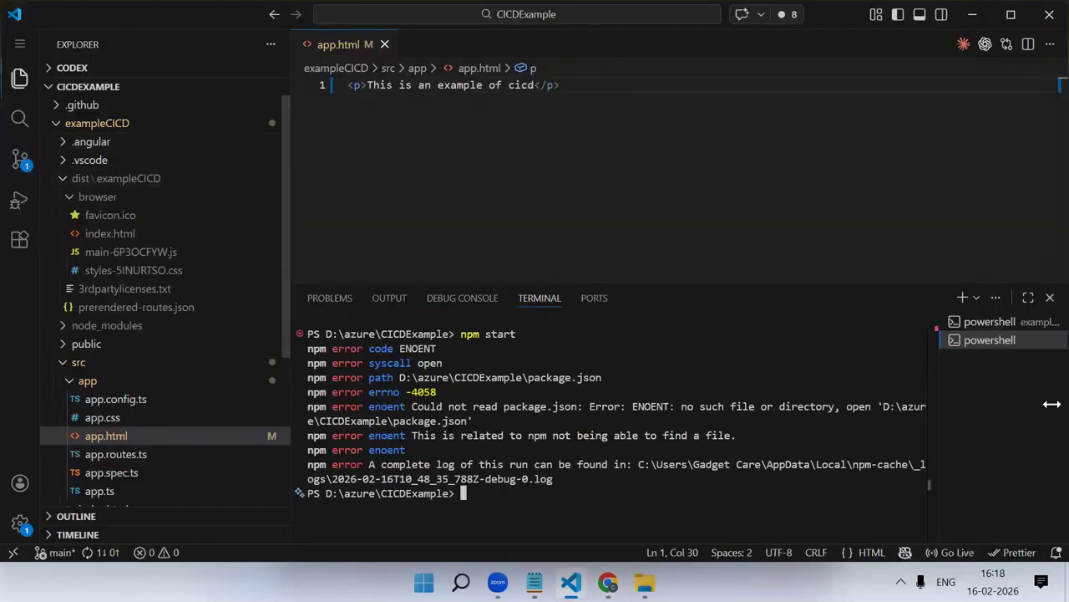
Switch to the terminal session in the exampleCICD project folder and run npm start there
{"action": "left_click", "coordinate": [994, 324]}
{"action": "type", "text": "npm start"}
{"action": "key", "text": "Return"}
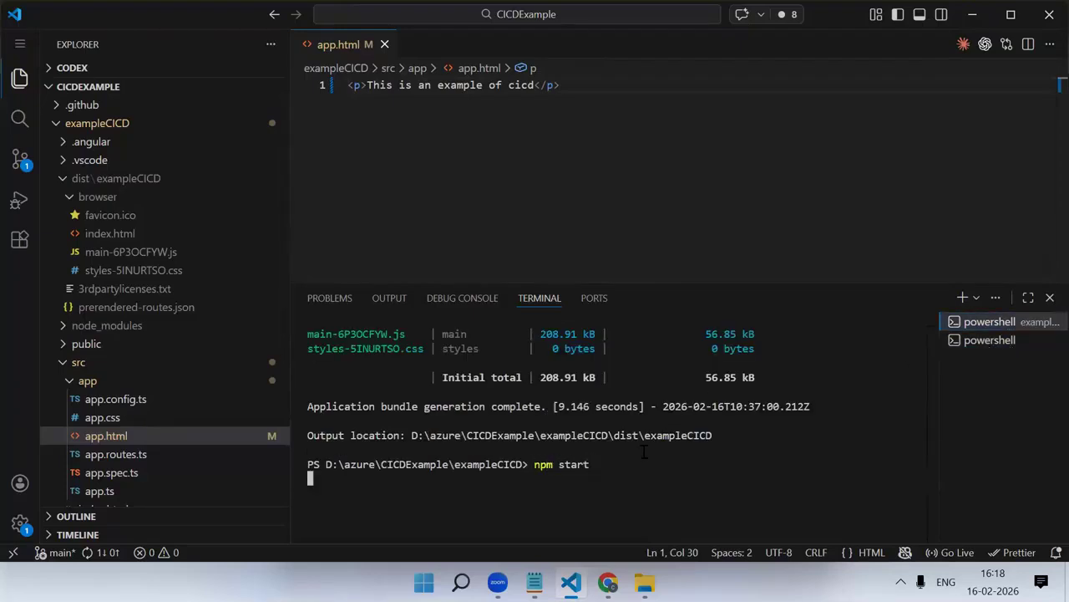
Change the opening and closing p tags around the text in app.html to h1, and save the file
{"action": "double_click", "coordinate": [357, 84]}
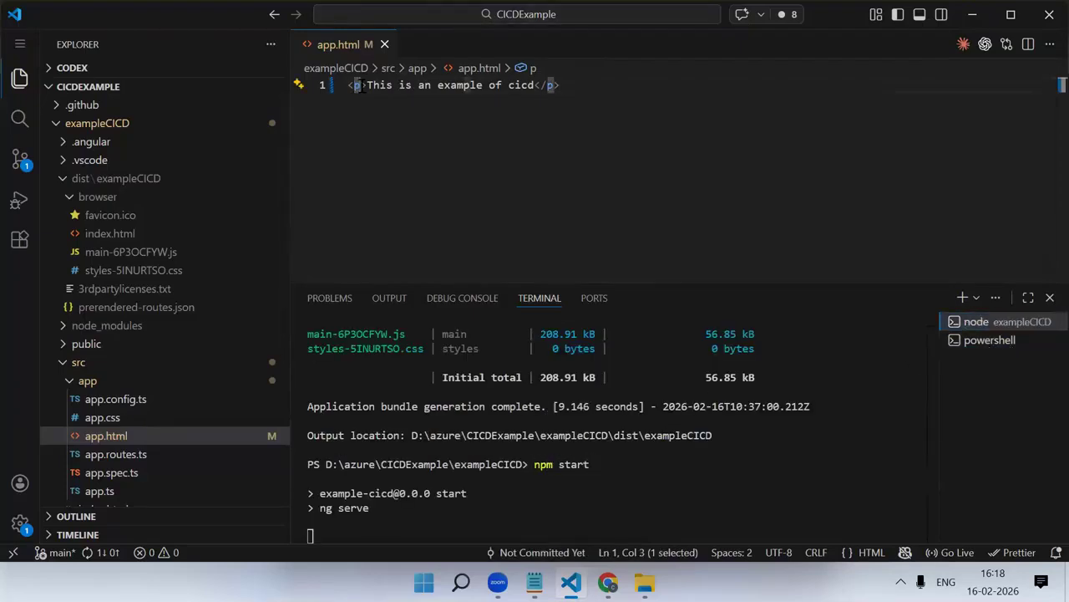
{"action": "type", "text": "h1"}
{"action": "double_click", "coordinate": [552, 84]}
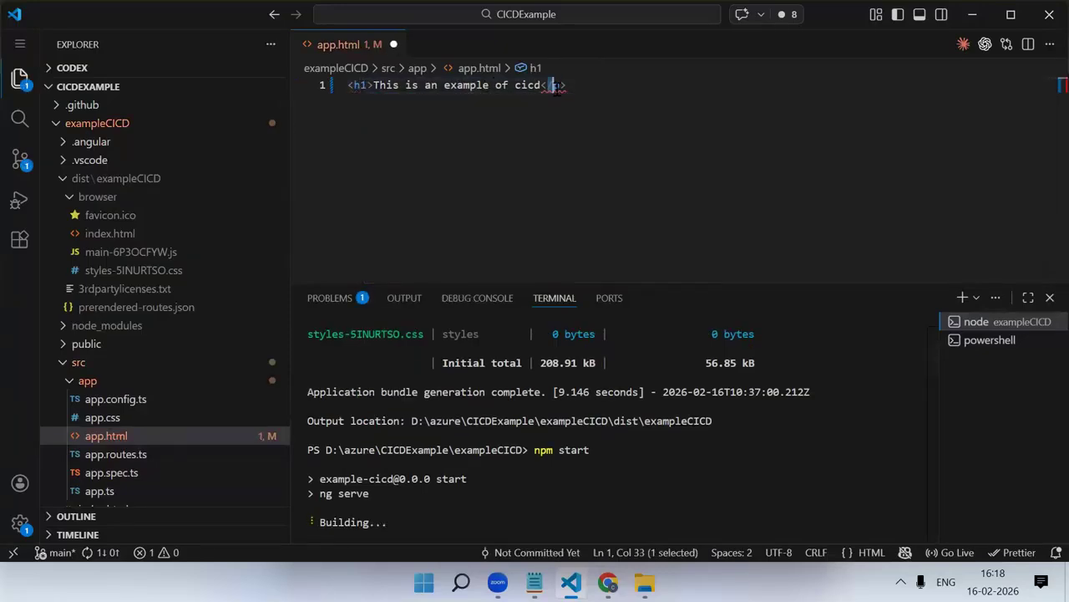
{"action": "left_click", "coordinate": [565, 88]}
{"action": "double_click", "coordinate": [559, 86]}
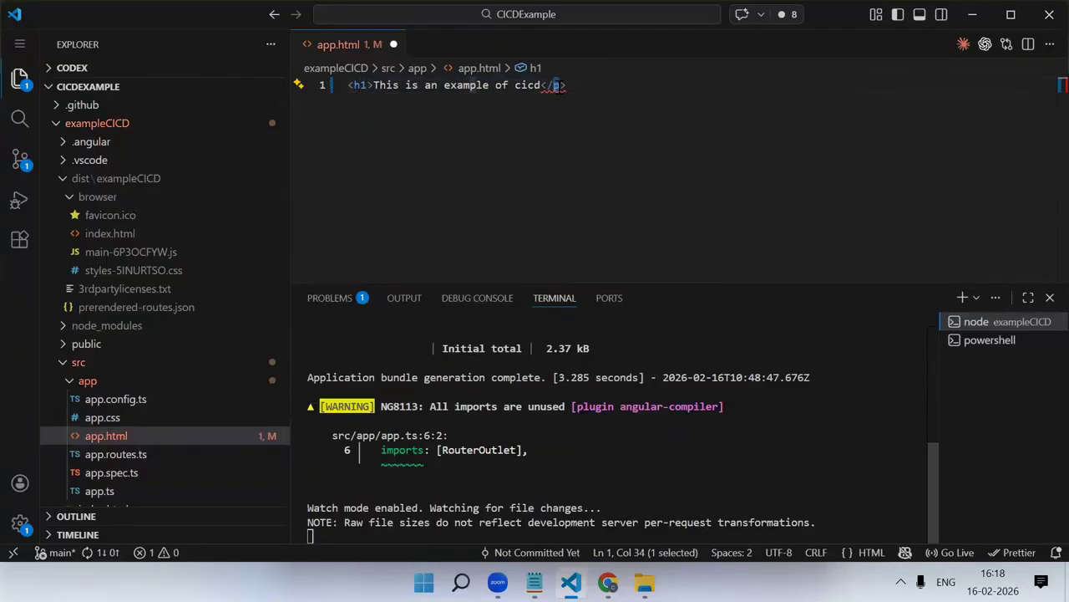
{"action": "type", "text": "h1"}
{"action": "key", "text": "ctrl+s"}
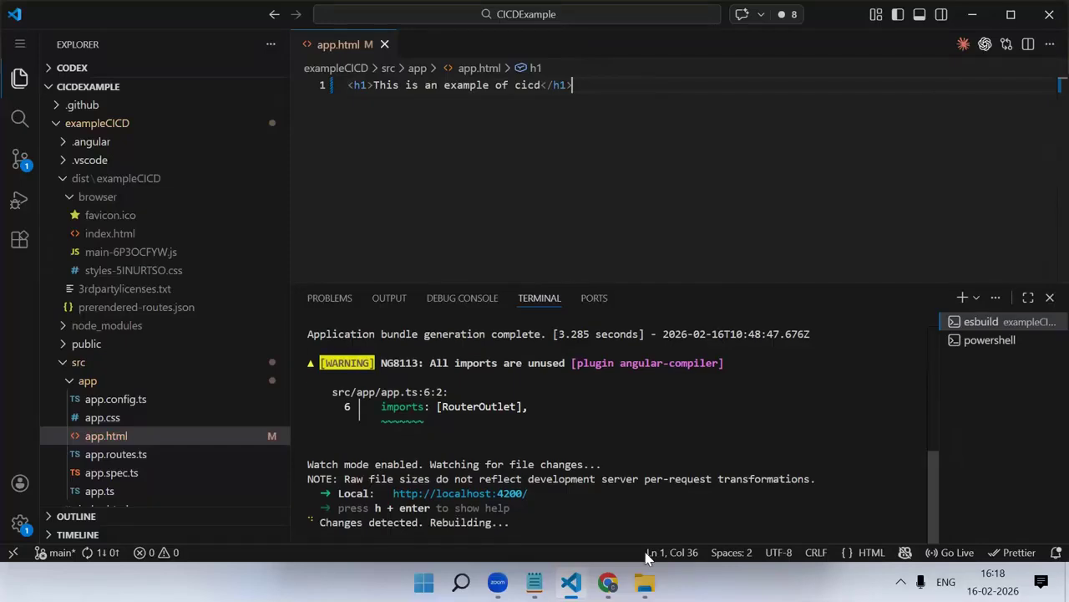
Switch to the browser and compare the local ExampleCICD app with the deployed site at proud-forest-0f16a0b00.4.azurestaticapps.net
{"action": "key", "text": "alt+Tab"}
{"action": "left_click_drag", "start_coordinate": [9, 110], "coordinate": [326, 131]}
{"action": "left_click", "coordinate": [438, 179]}
{"action": "left_click", "coordinate": [605, 13]}
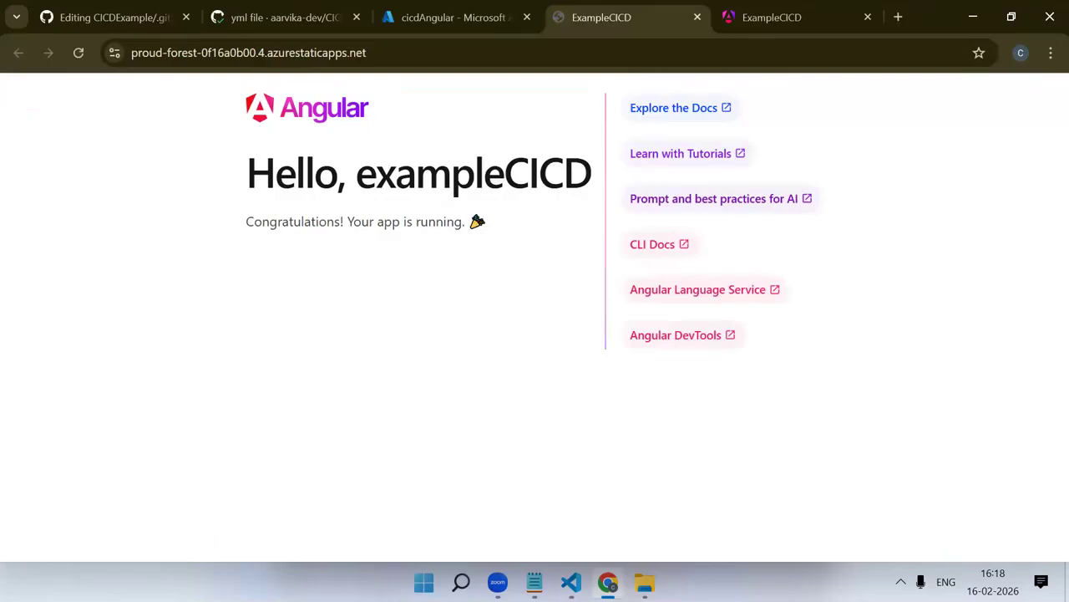
In VS Code, stage app.html, commit it with the message "app file chnages", and sync the changes with the remote
{"action": "key", "text": "alt+Tab"}
{"action": "left_click", "coordinate": [20, 158]}
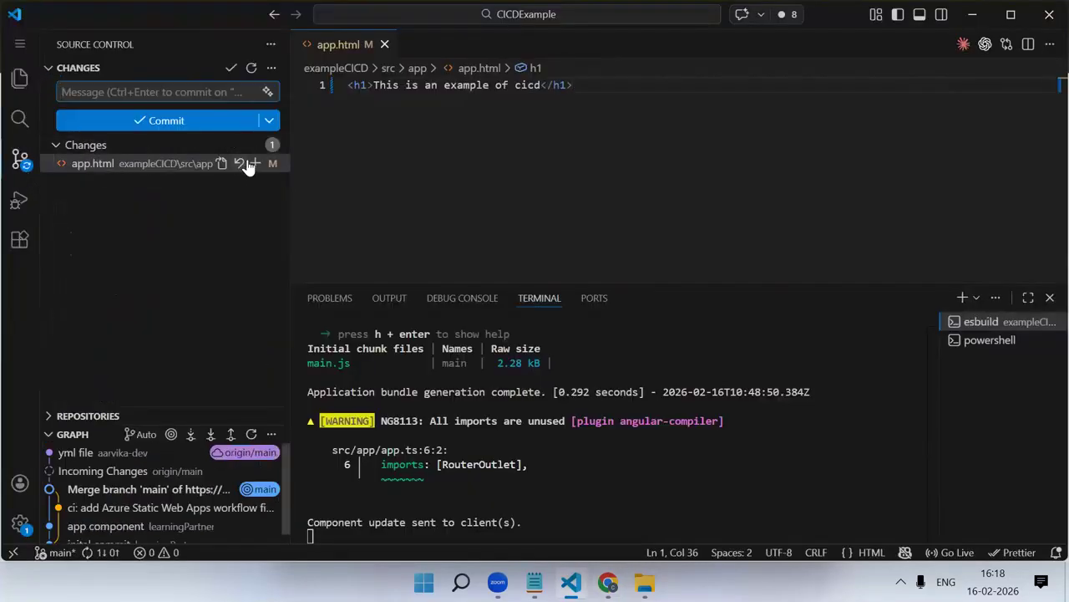
{"action": "left_click", "coordinate": [255, 164]}
{"action": "type", "text": "app file changes"}
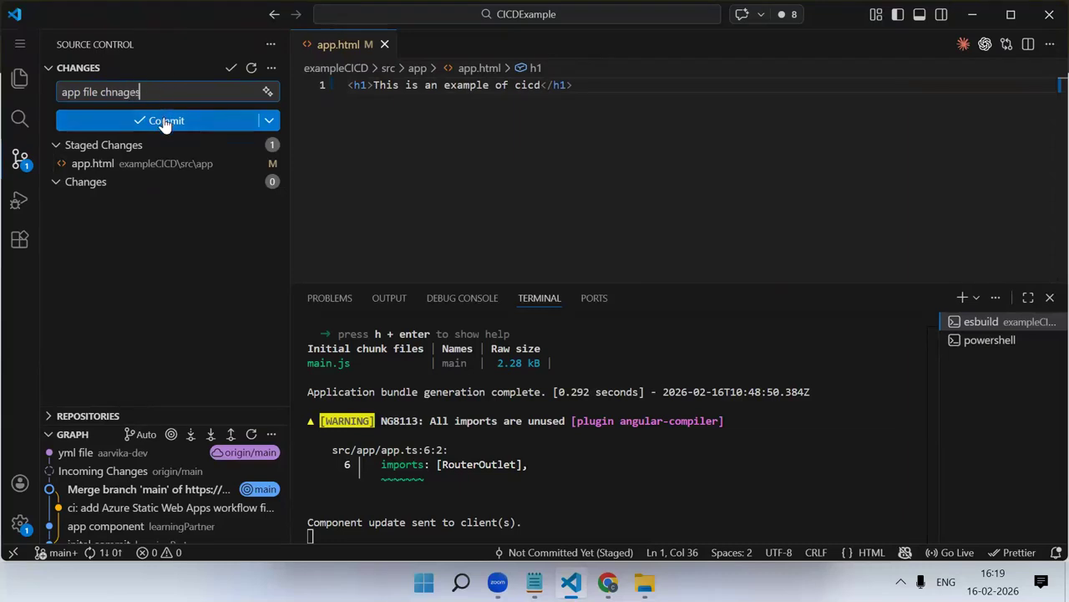
{"action": "left_click", "coordinate": [170, 120]}
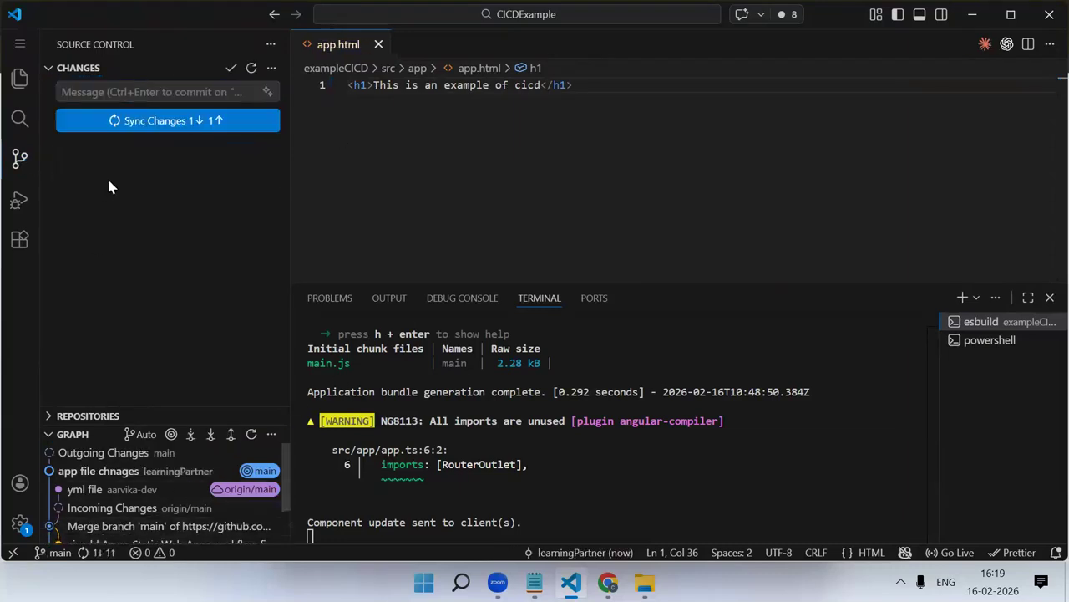
{"action": "left_click", "coordinate": [196, 130]}
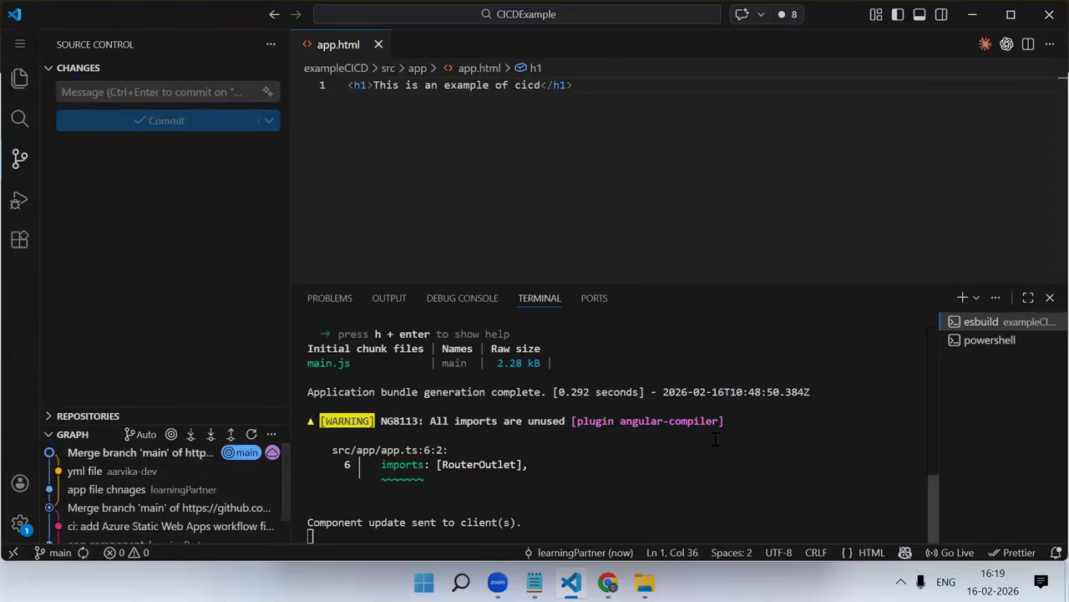
Switch to the browser and open the list of all workflow runs in the CICDExample repository's GitHub Actions
{"action": "key", "text": "alt+Tab"}
{"action": "left_click", "coordinate": [142, 10]}
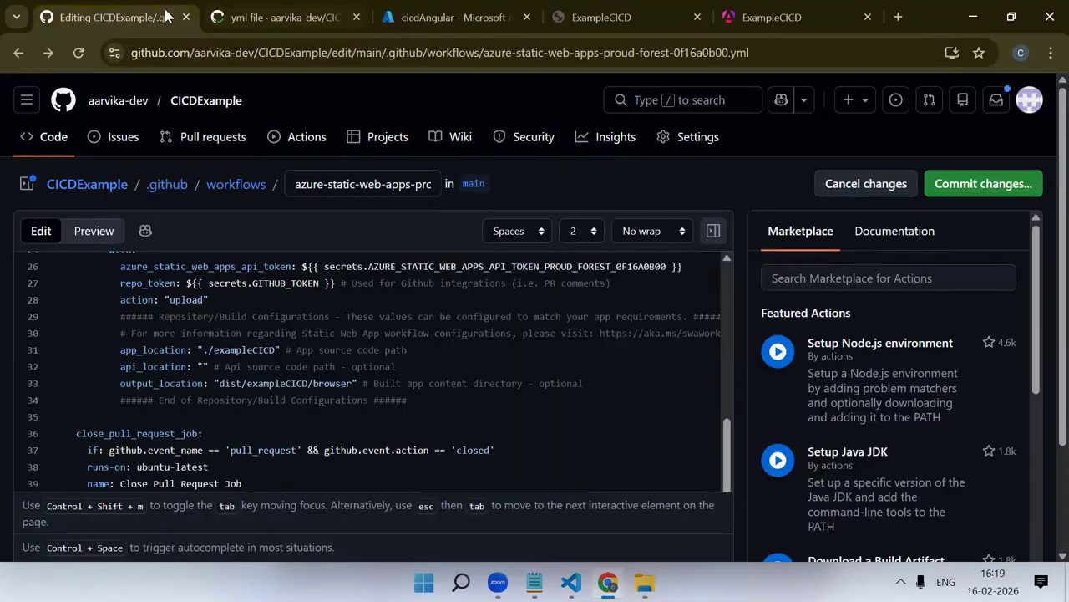
{"action": "left_click", "coordinate": [303, 137]}
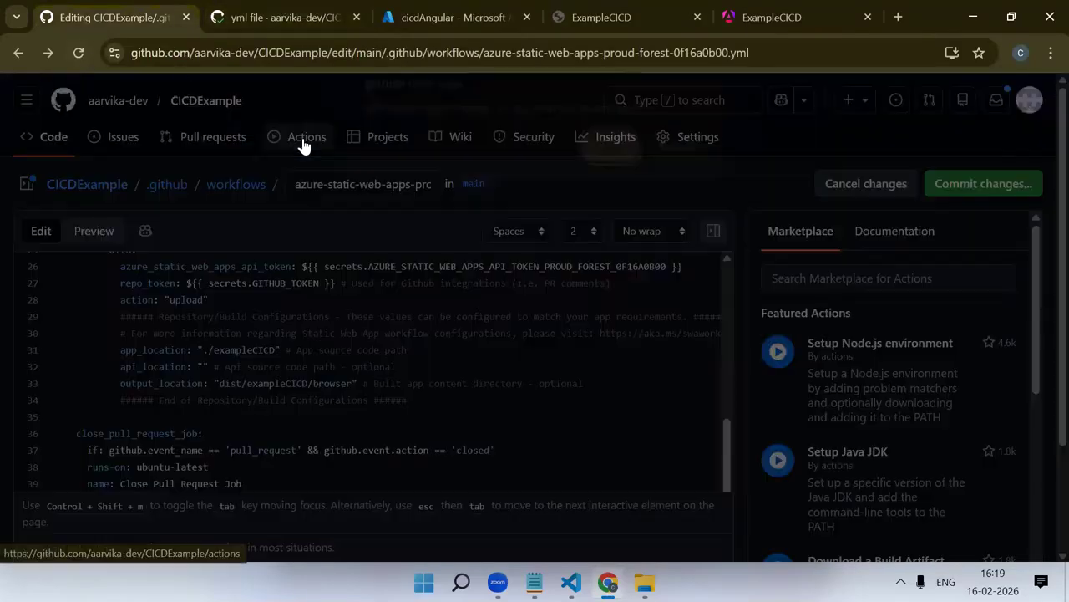
{"action": "left_click", "coordinate": [336, 18]}
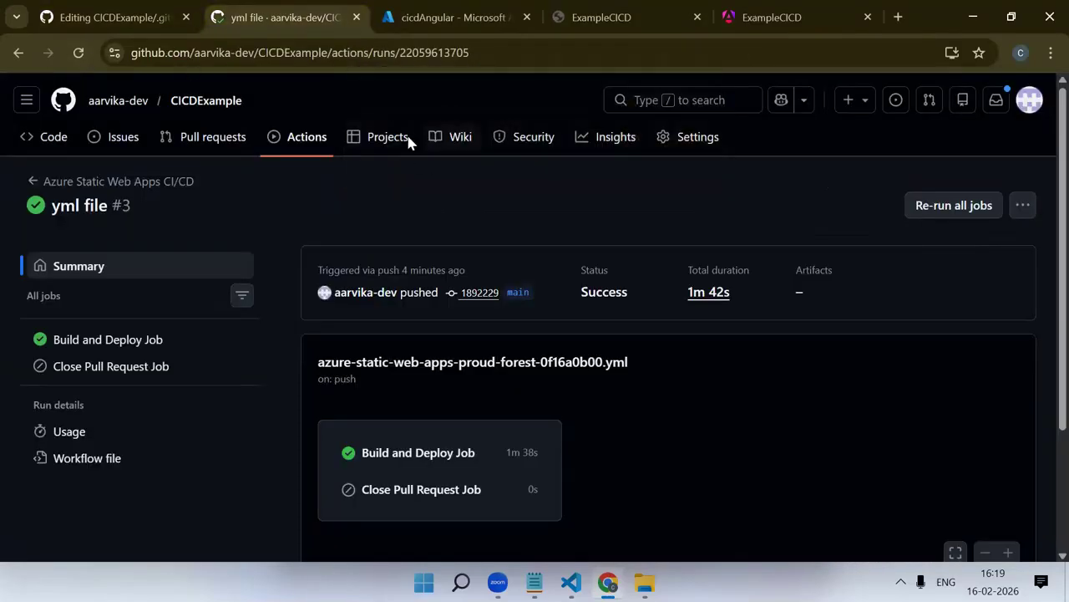
{"action": "left_click", "coordinate": [294, 135]}
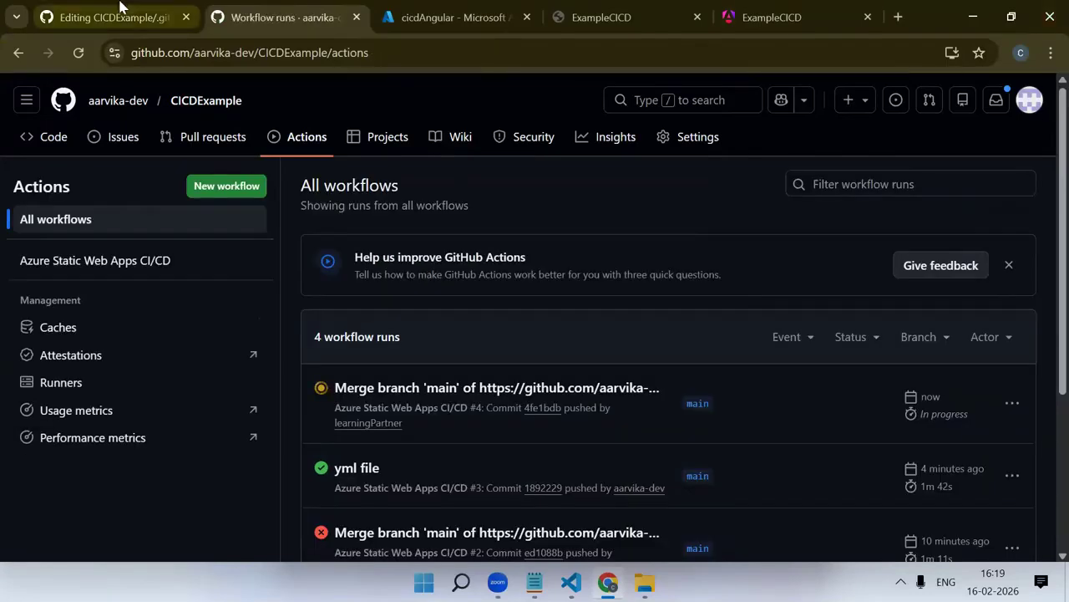
Close the workflow file's edit page without committing, and reload the workflow runs list to check the newest run
{"action": "left_click", "coordinate": [119, 14]}
{"action": "left_click", "coordinate": [606, 186]}
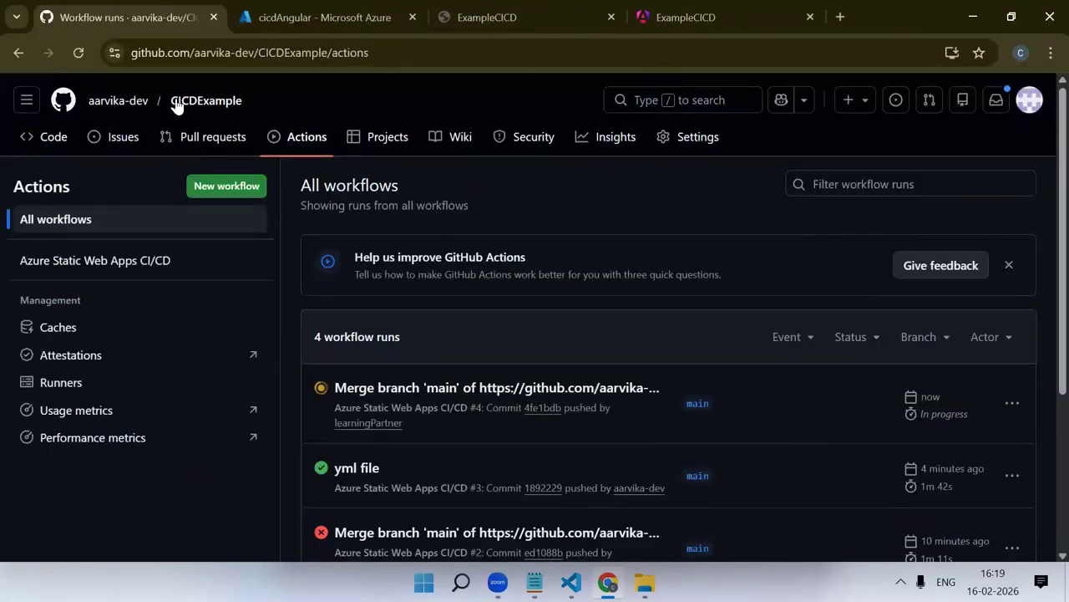
{"action": "left_click", "coordinate": [80, 54]}
{"action": "scroll", "coordinate": [612, 345], "scroll_direction": "down", "scroll_amount": 1}
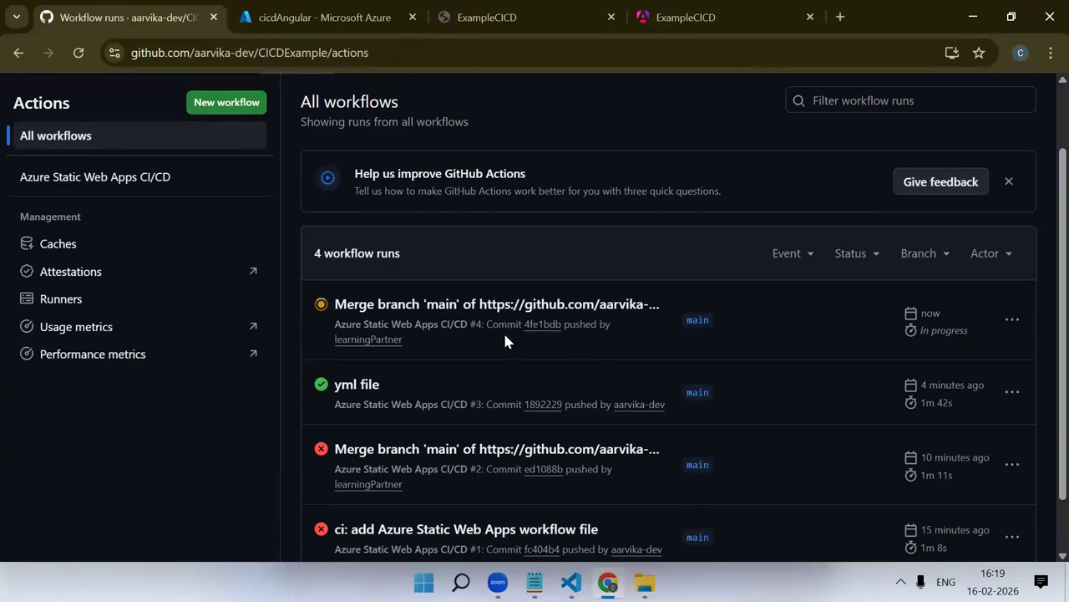
Switch to the Azure portal and review the cicdAngular static web app's overview, including its deployment status and essentials
{"action": "left_click", "coordinate": [378, 12]}
{"action": "scroll", "coordinate": [339, 270], "scroll_direction": "down", "scroll_amount": 2}
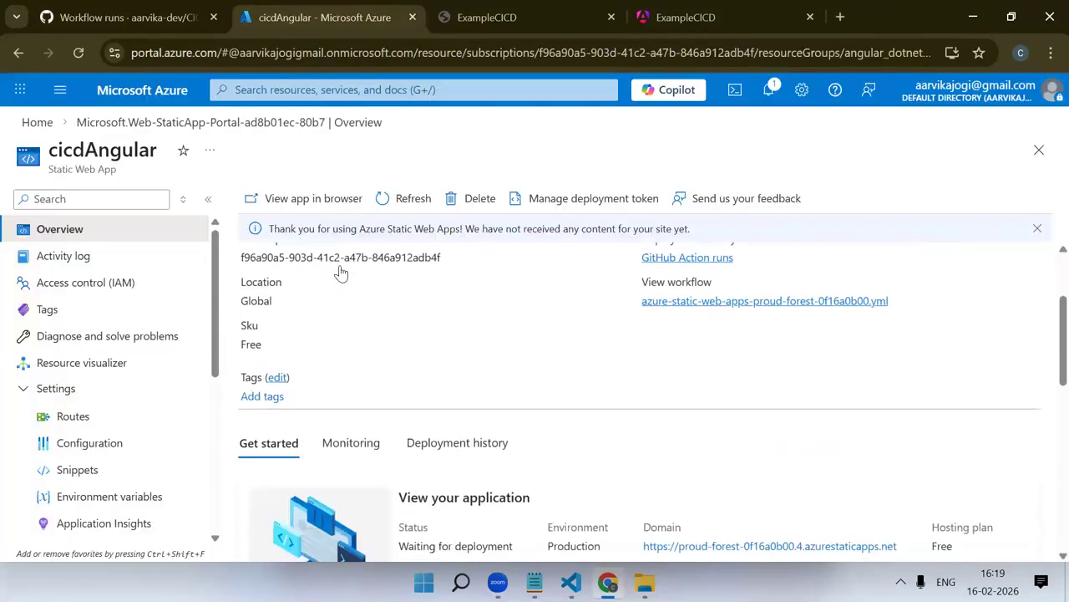
{"action": "scroll", "coordinate": [361, 333], "scroll_direction": "down", "scroll_amount": 3}
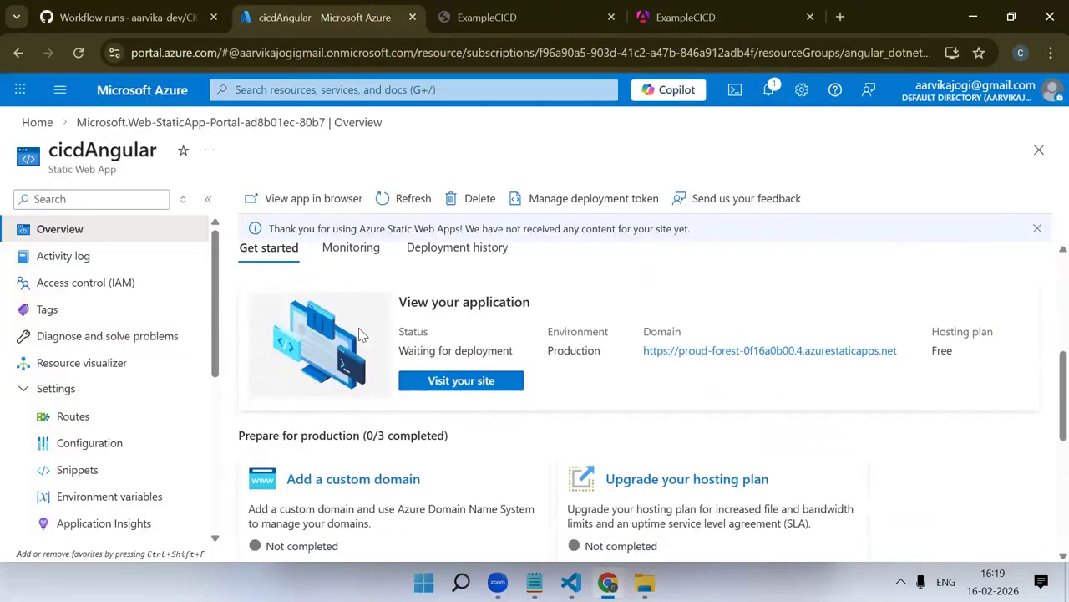
{"action": "scroll", "coordinate": [361, 334], "scroll_direction": "up", "scroll_amount": 5}
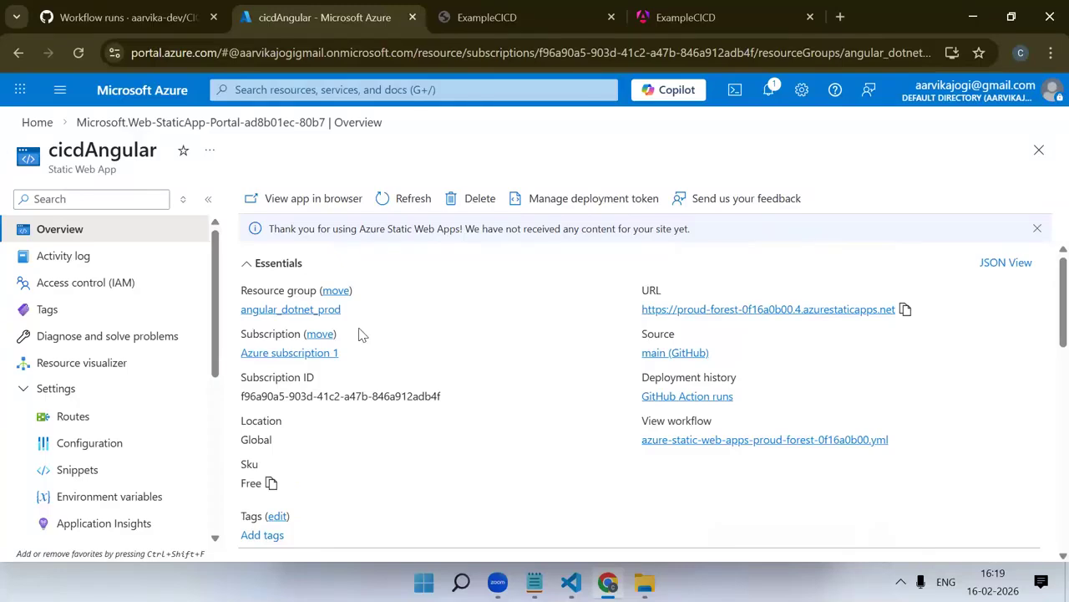